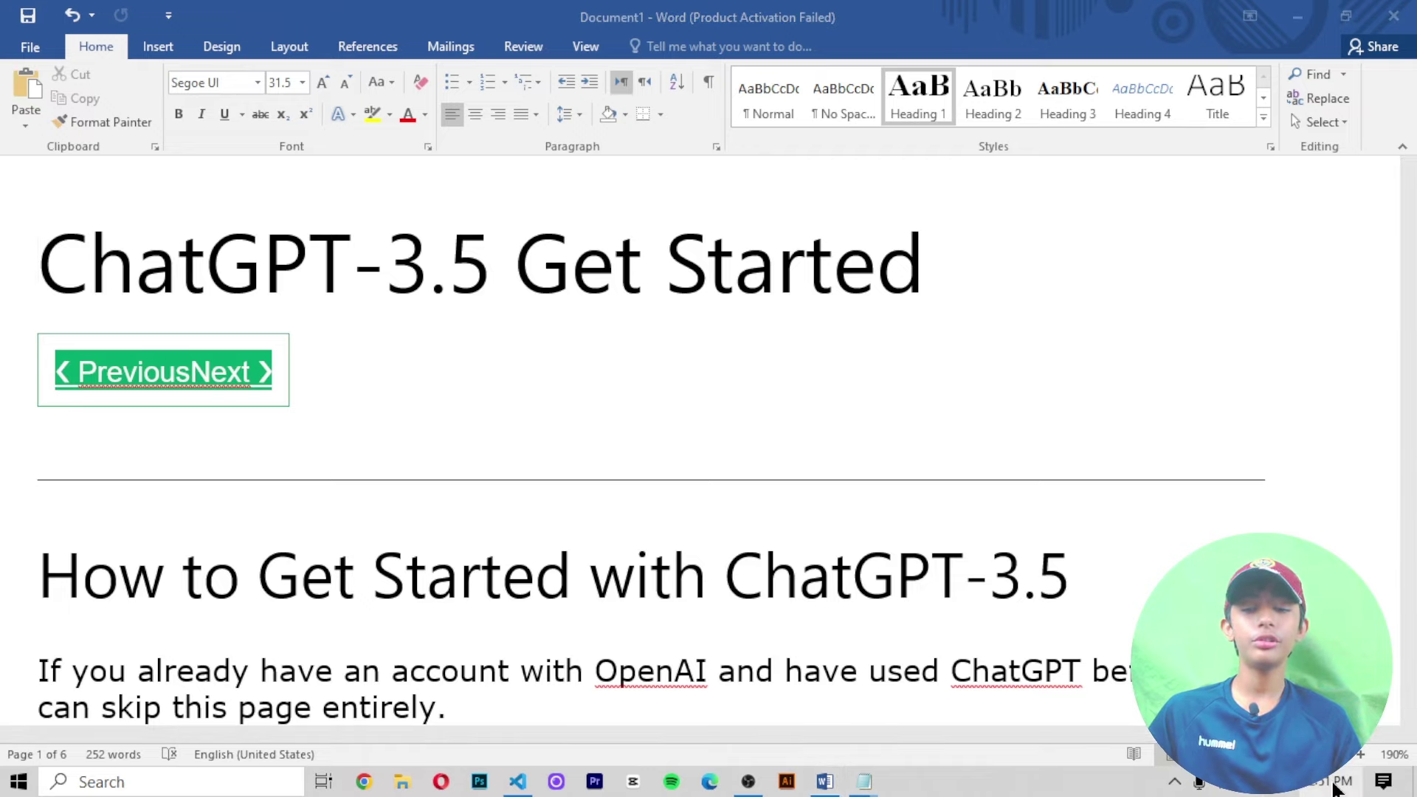
Step: Check the clock and add 3:02 on the line below 2:37 in the untitled Notepad note
click(1326, 786)
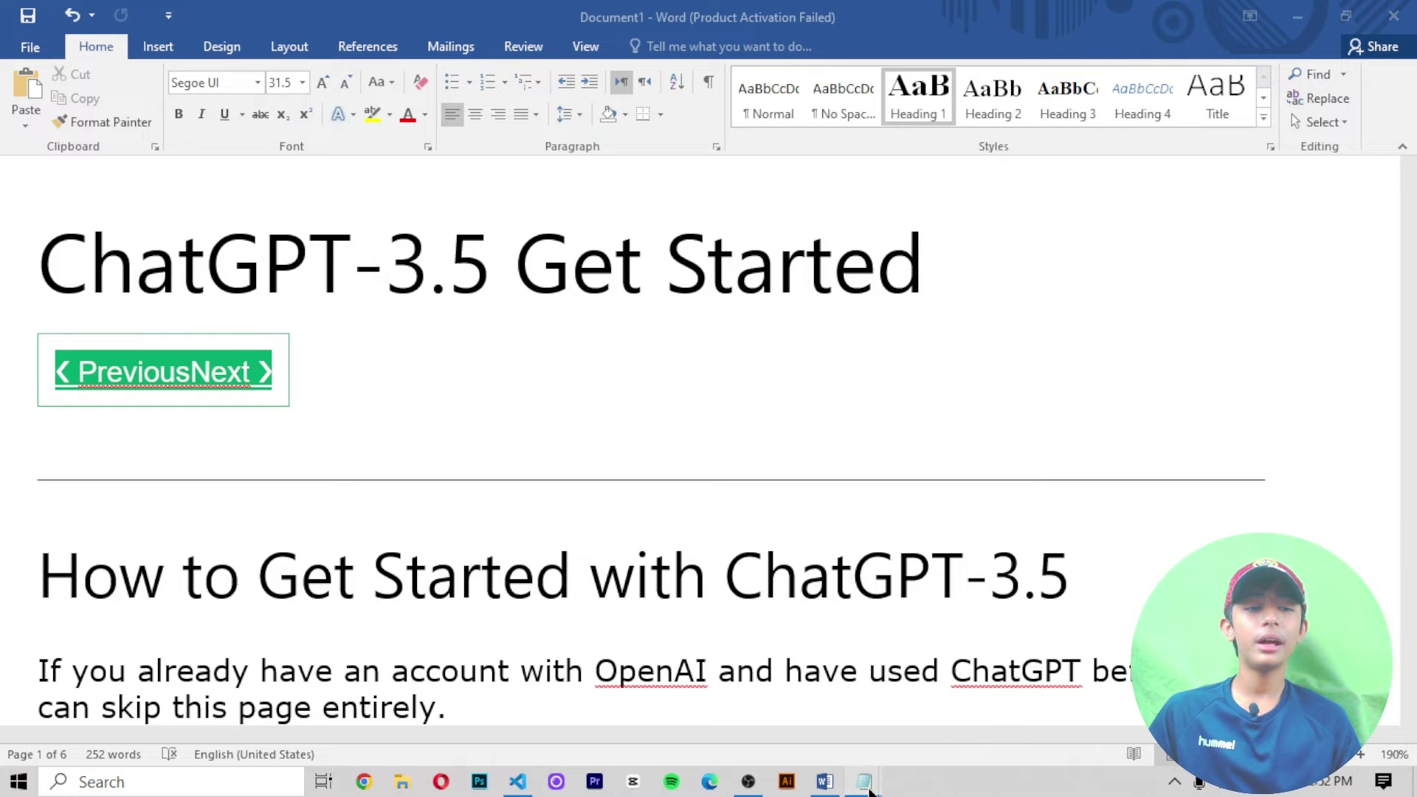
mouse_move(869, 791)
click(936, 662)
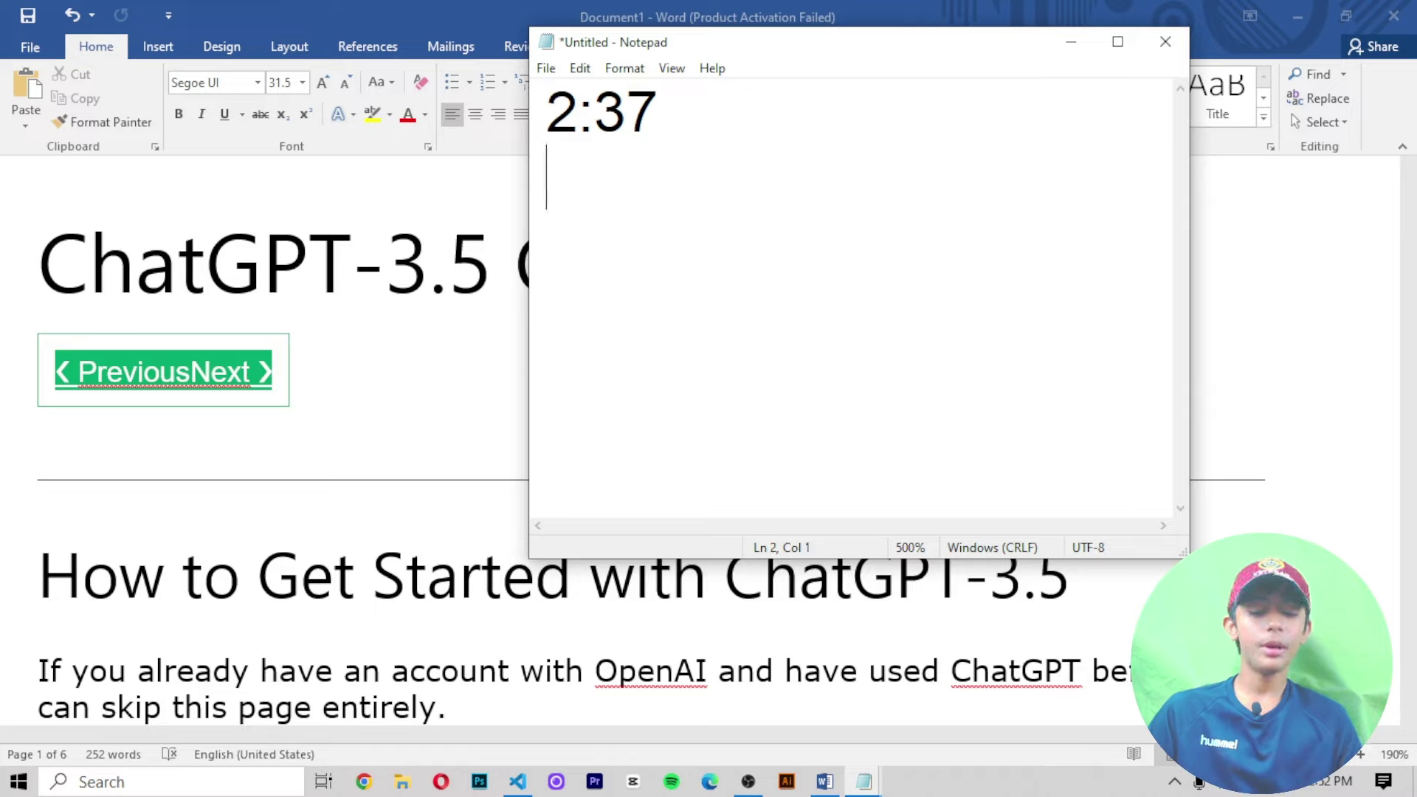
text(3)
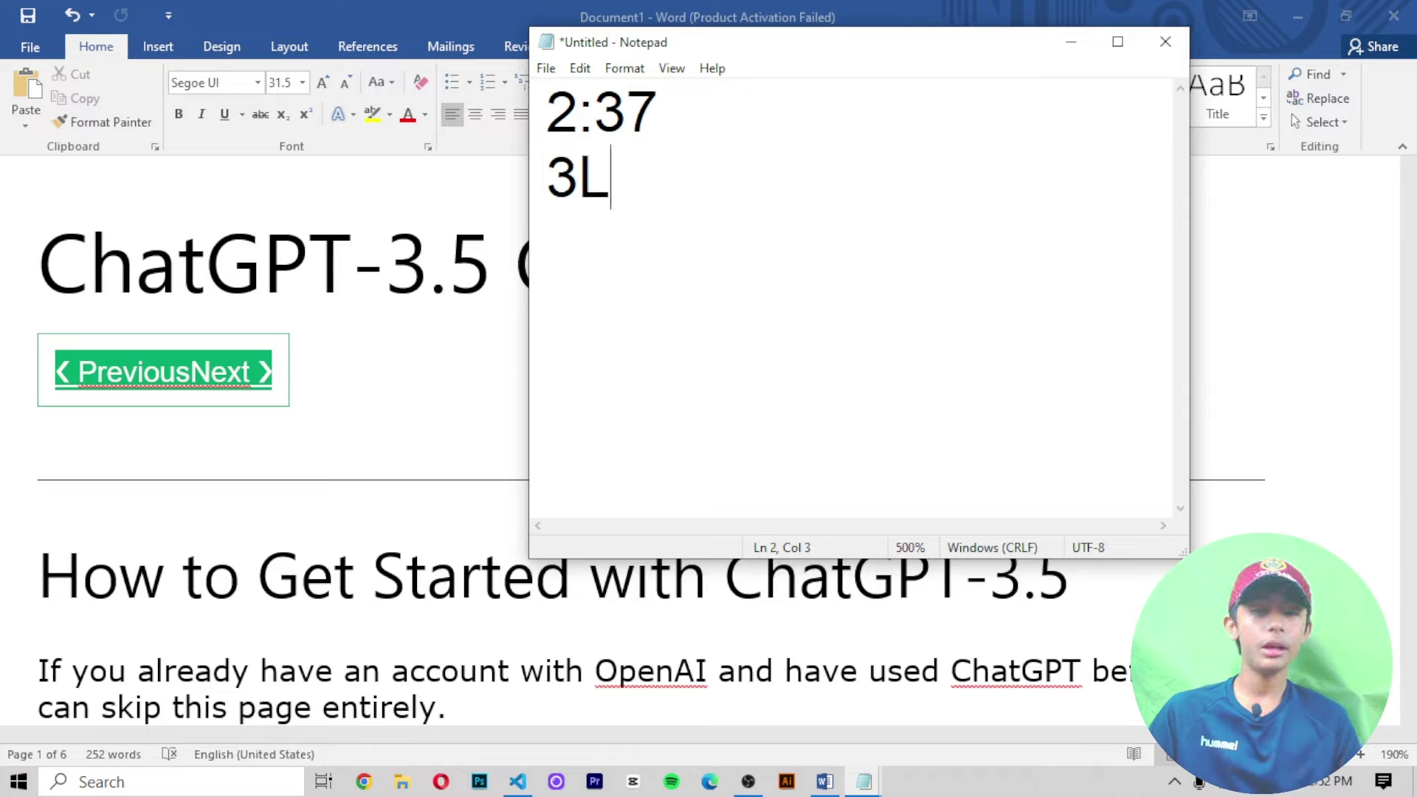
text(:02)
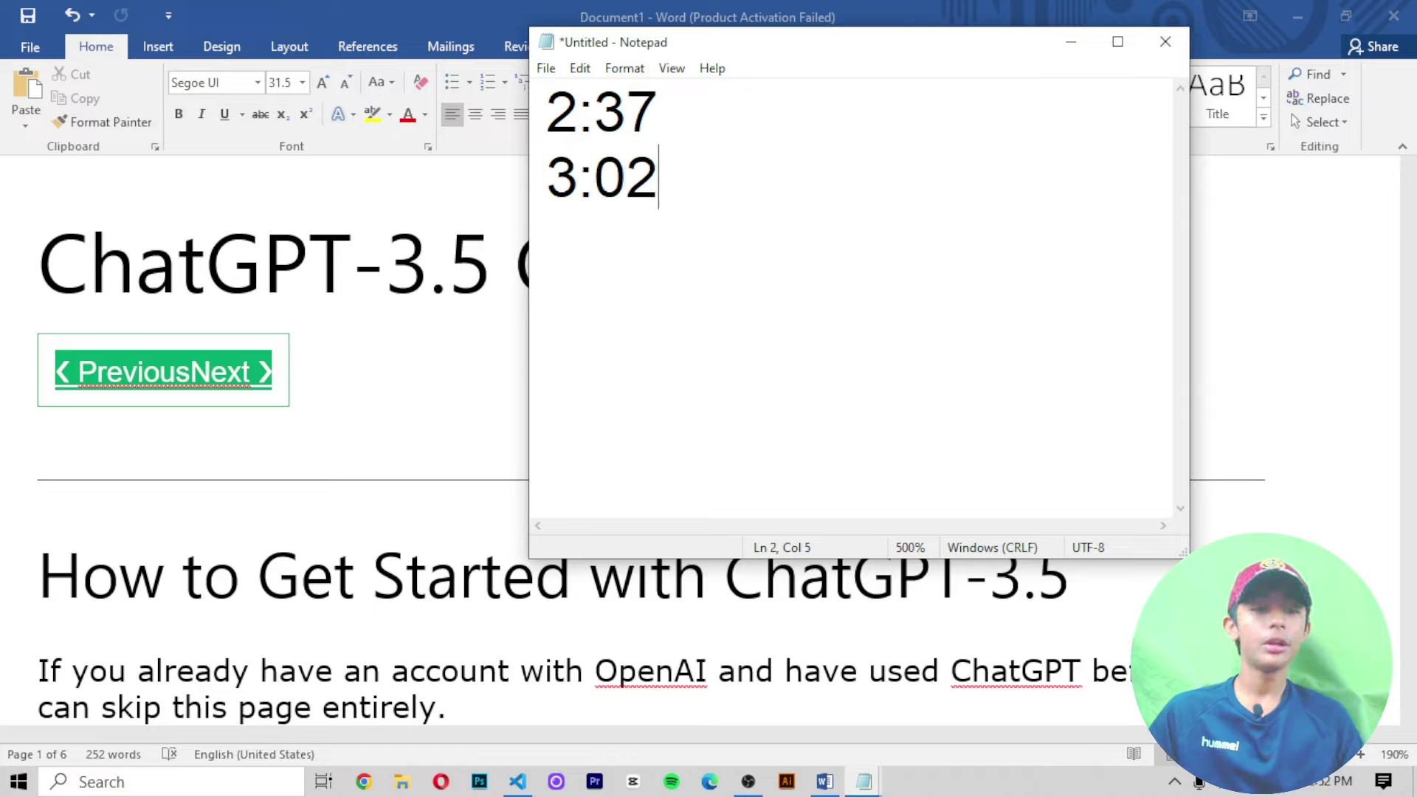
Step: Back in Word, select the ChatGPT-3.5 Get Started title, the How to Get Started heading and intro sentence
key(alt+Tab)
triple_click(218, 238)
ctrl+scroll(220, 240, down, 4)
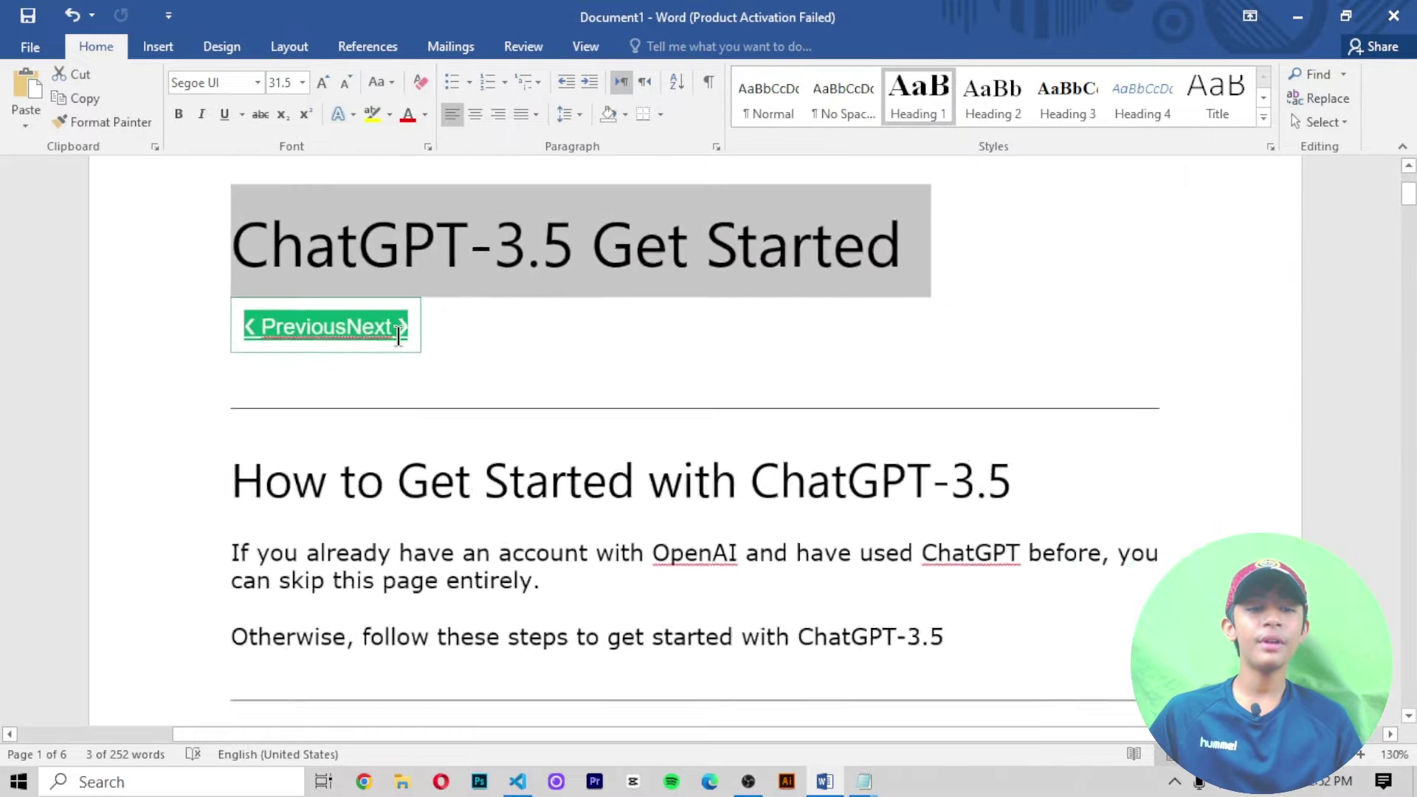
scroll(893, 273, down, 5)
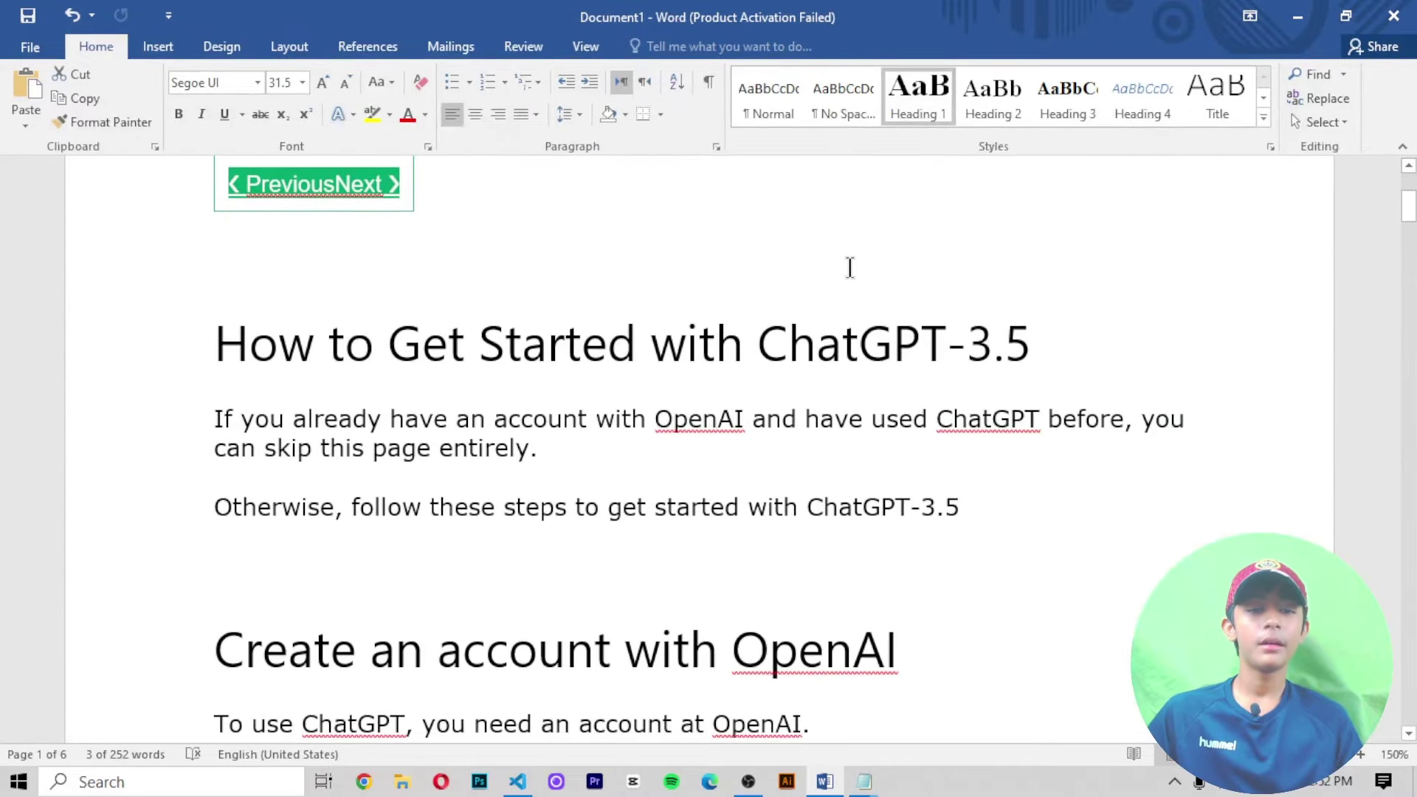
ctrl+scroll(845, 237, up, 3)
triple_click(882, 220)
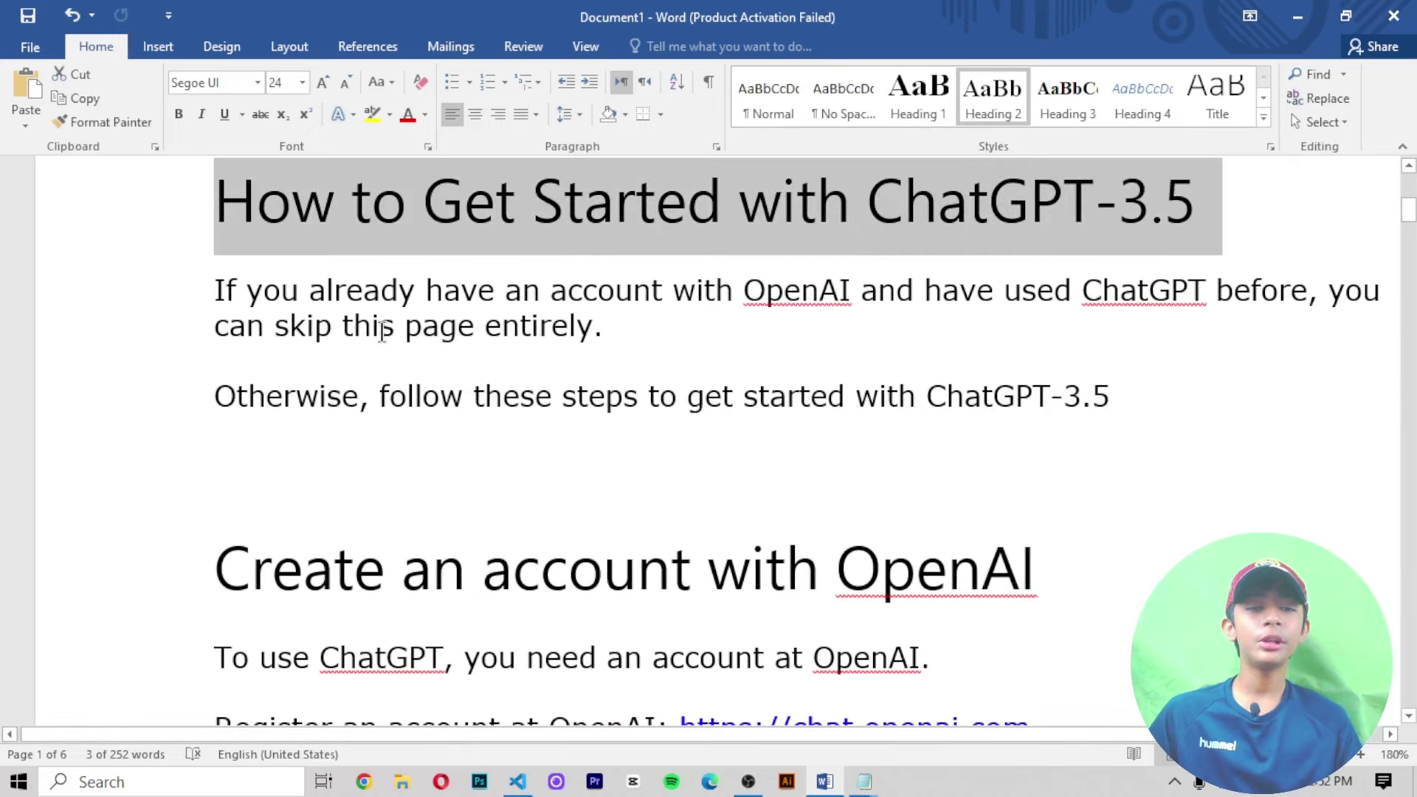
drag(207, 290, 1284, 354)
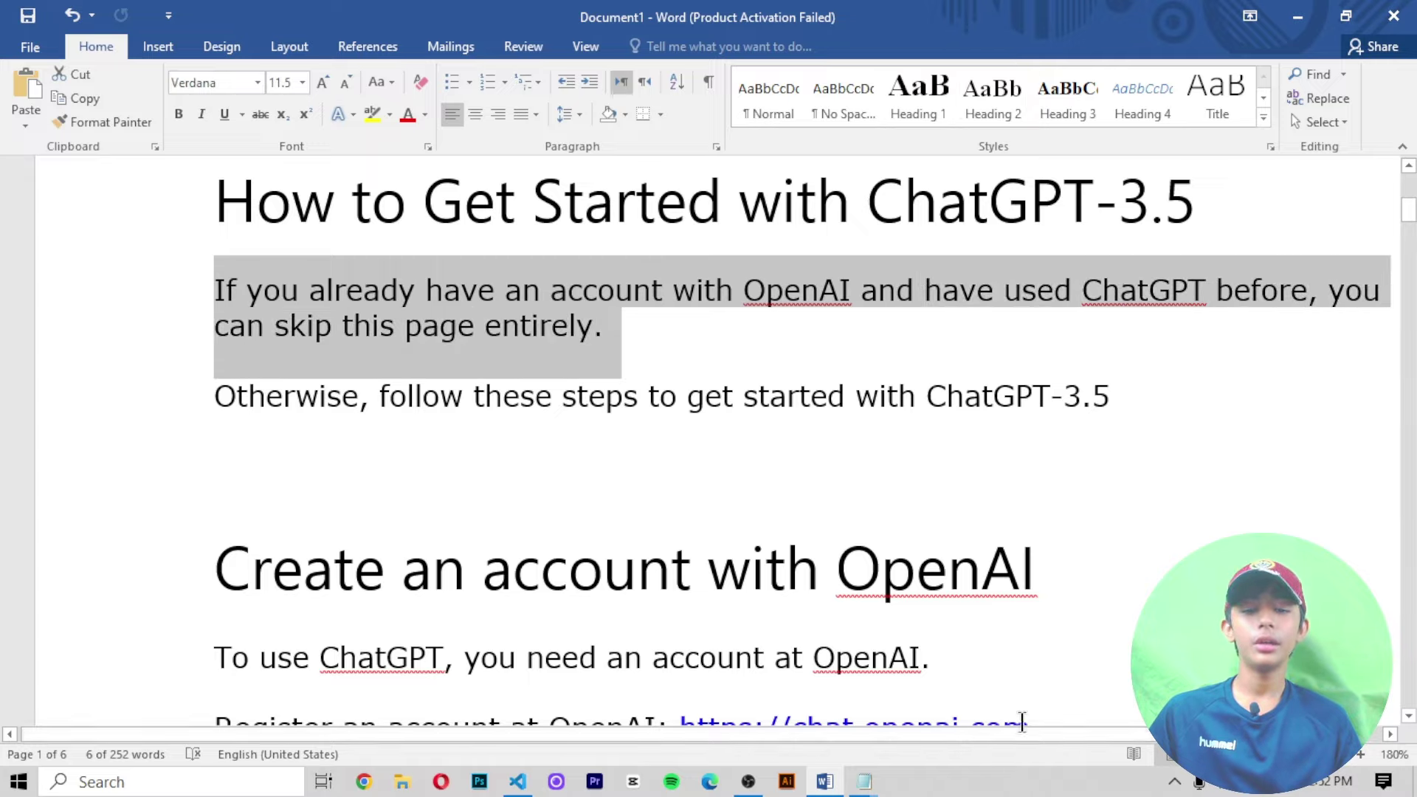
Step: Scroll on to the Otherwise line, select it and the word ChatGPT, then continue down
scroll(1022, 722, right, 5)
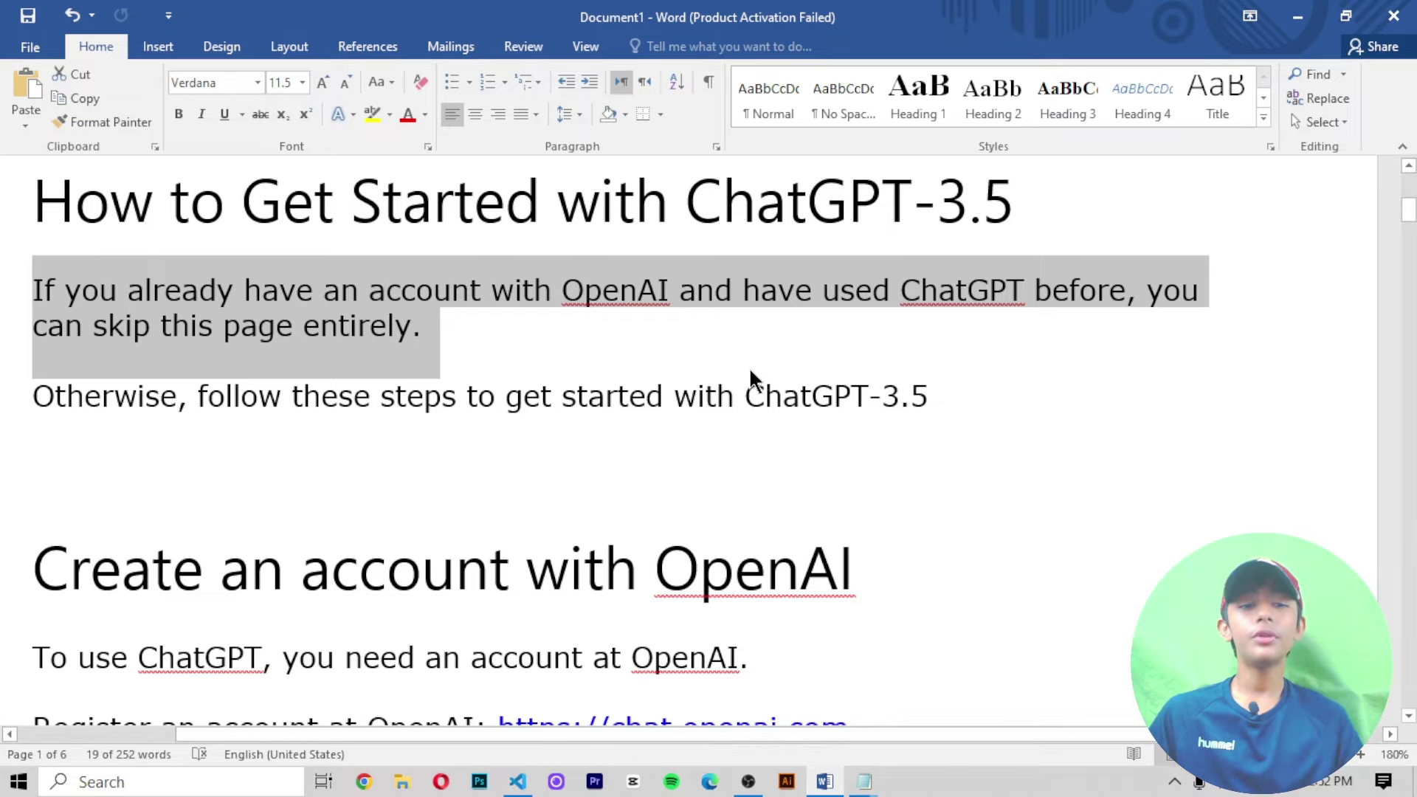
scroll(753, 380, down, 1)
triple_click(753, 316)
click(753, 317)
triple_click(756, 321)
double_click(757, 324)
scroll(458, 281, down, 2)
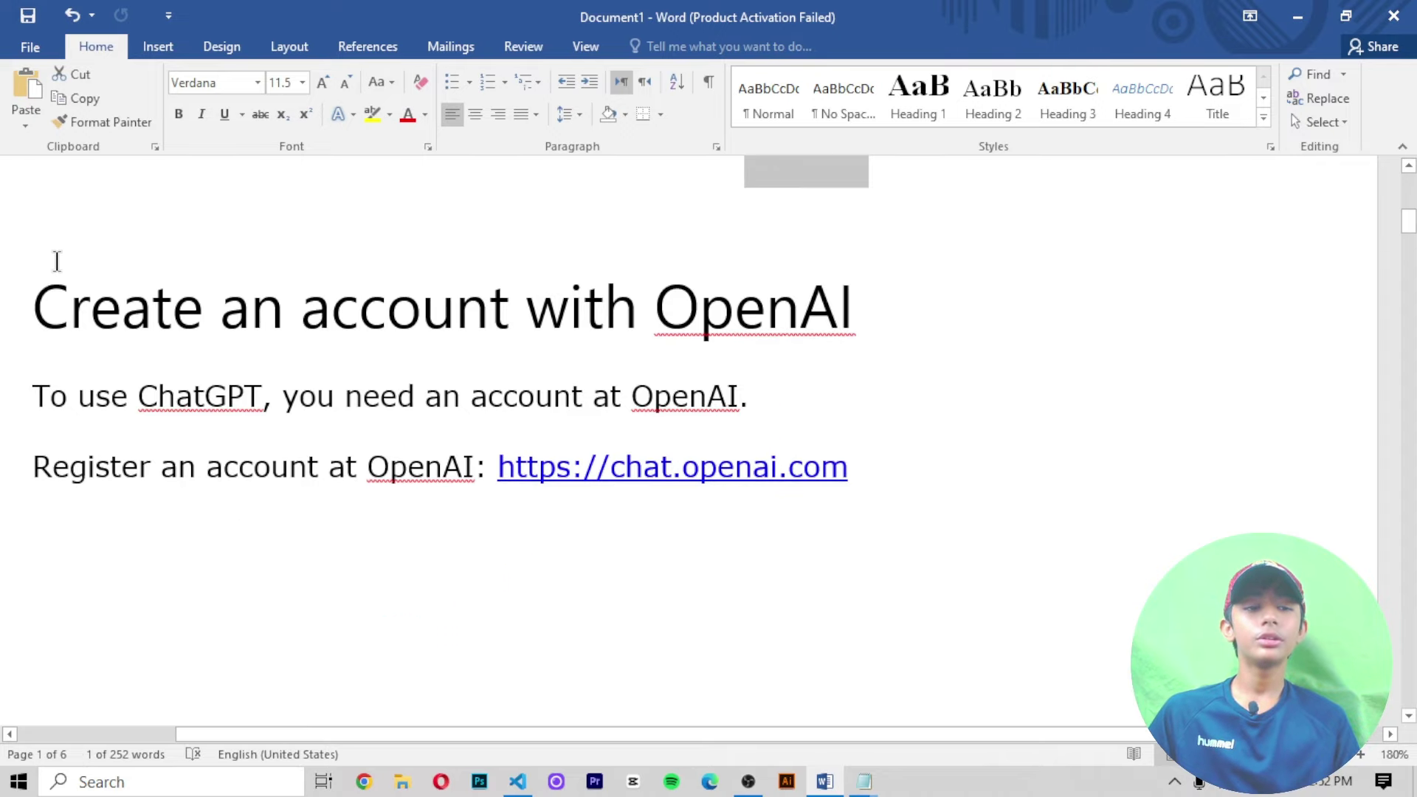
scroll(53, 246, down, 1)
drag(93, 237, 920, 237)
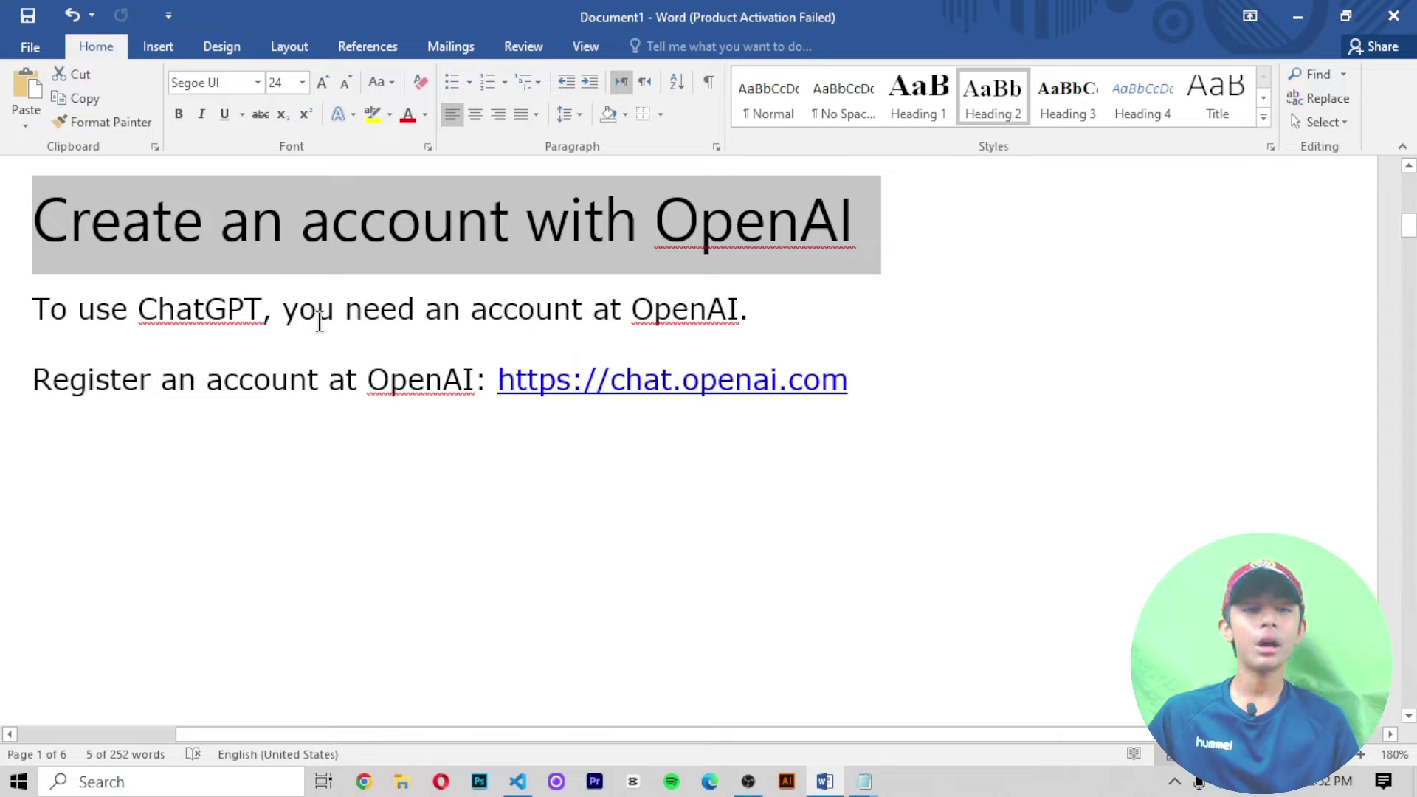
scroll(1125, 361, up, 5)
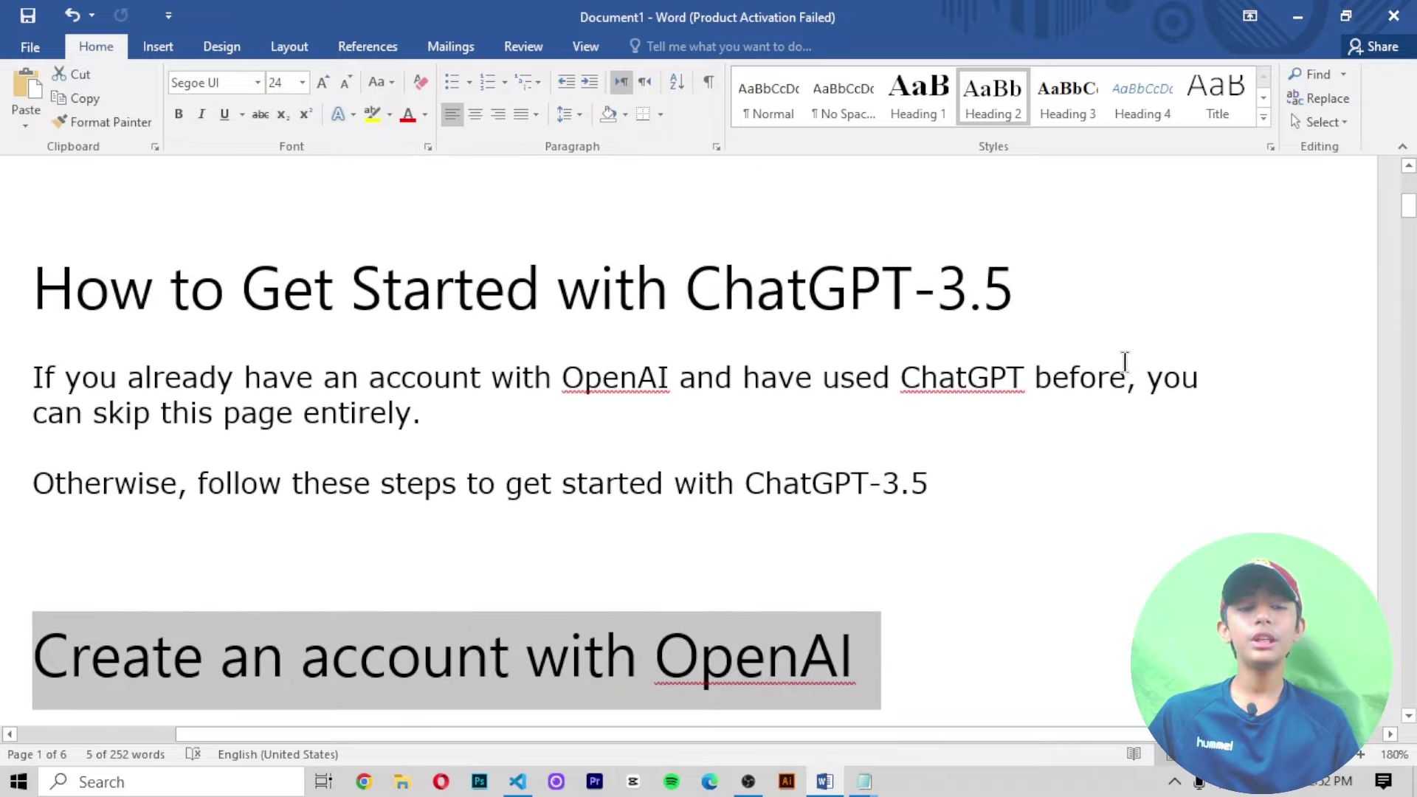
scroll(971, 451, down, 4)
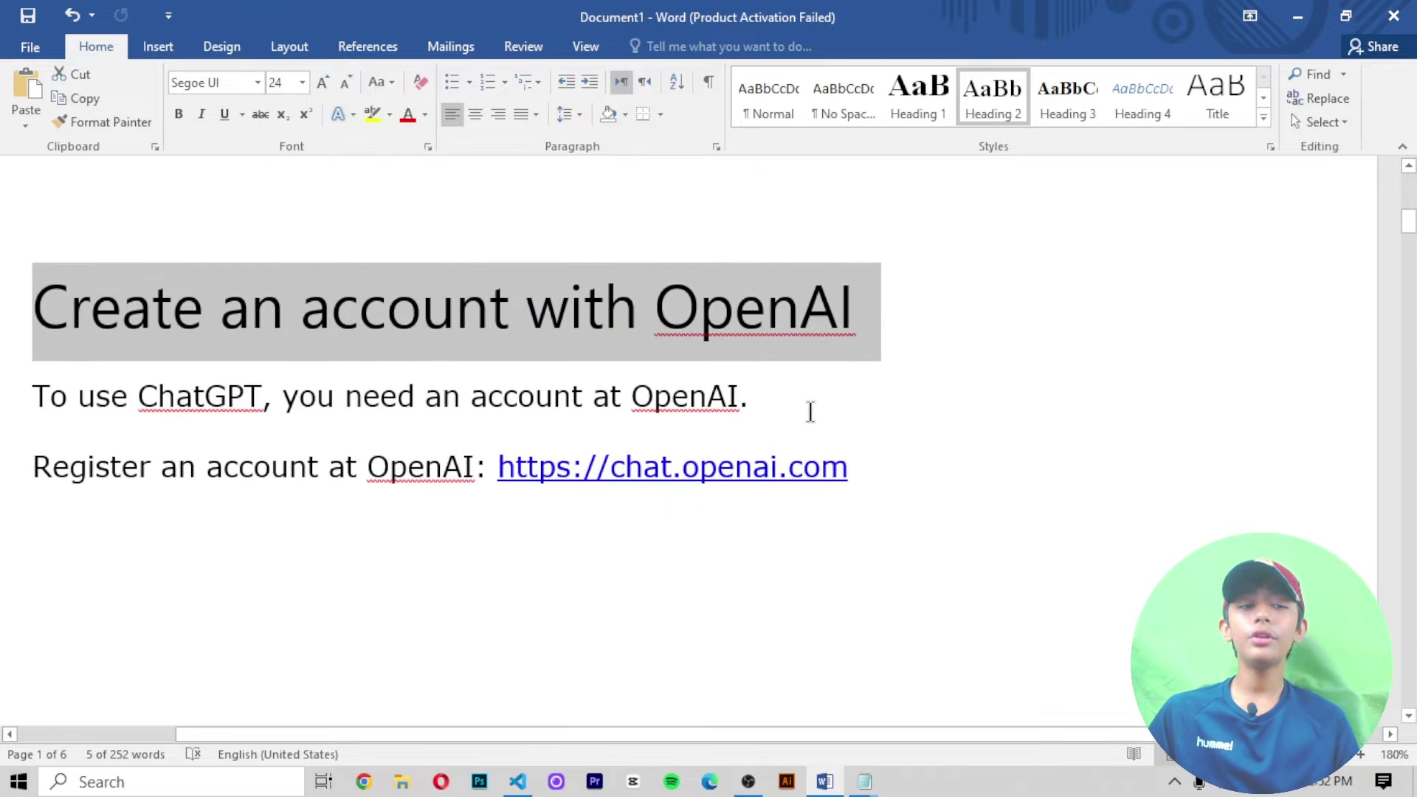
scroll(811, 412, down, 1)
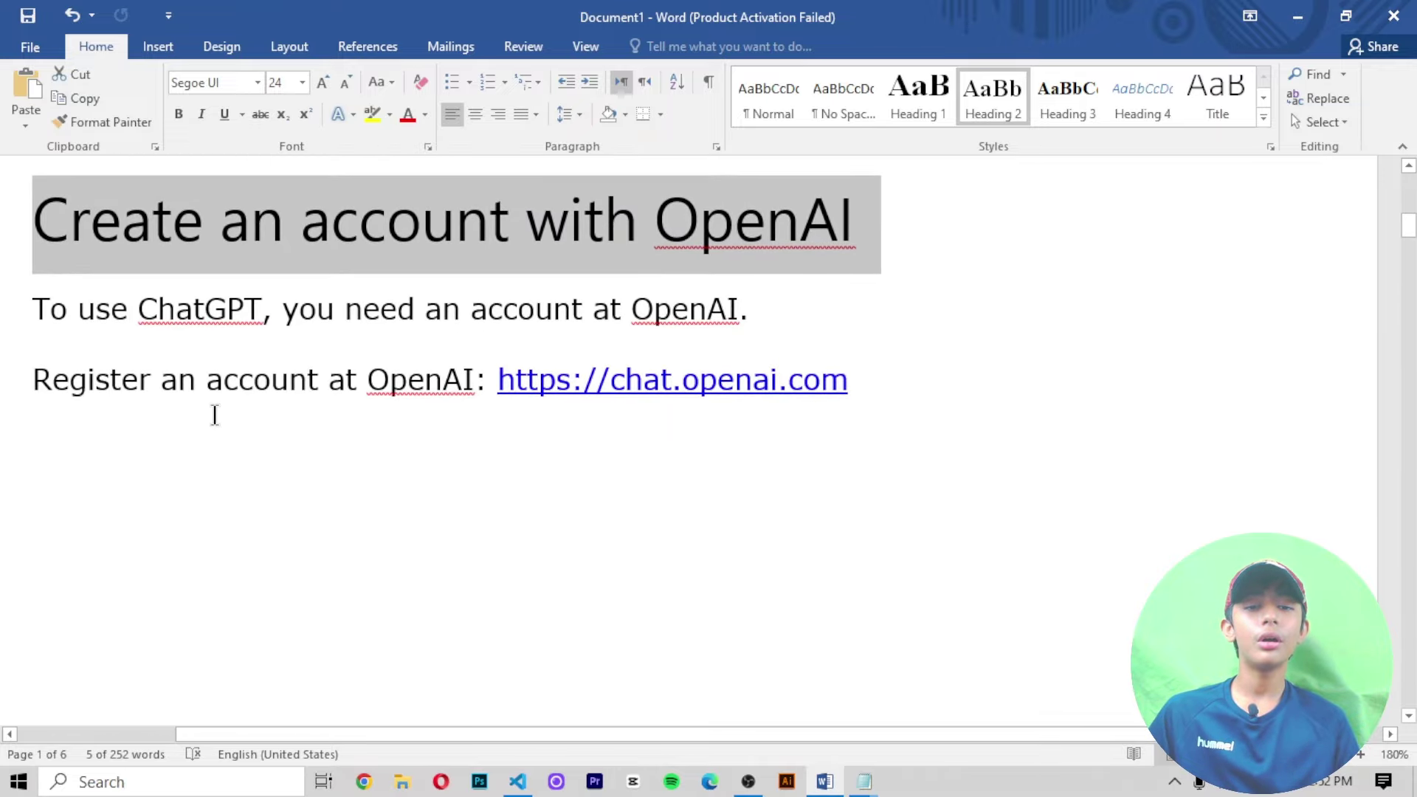
scroll(1022, 583, up, 3)
drag(1038, 733, 635, 649)
drag(253, 336, 1107, 332)
ctrl+scroll(1126, 731, up, 6)
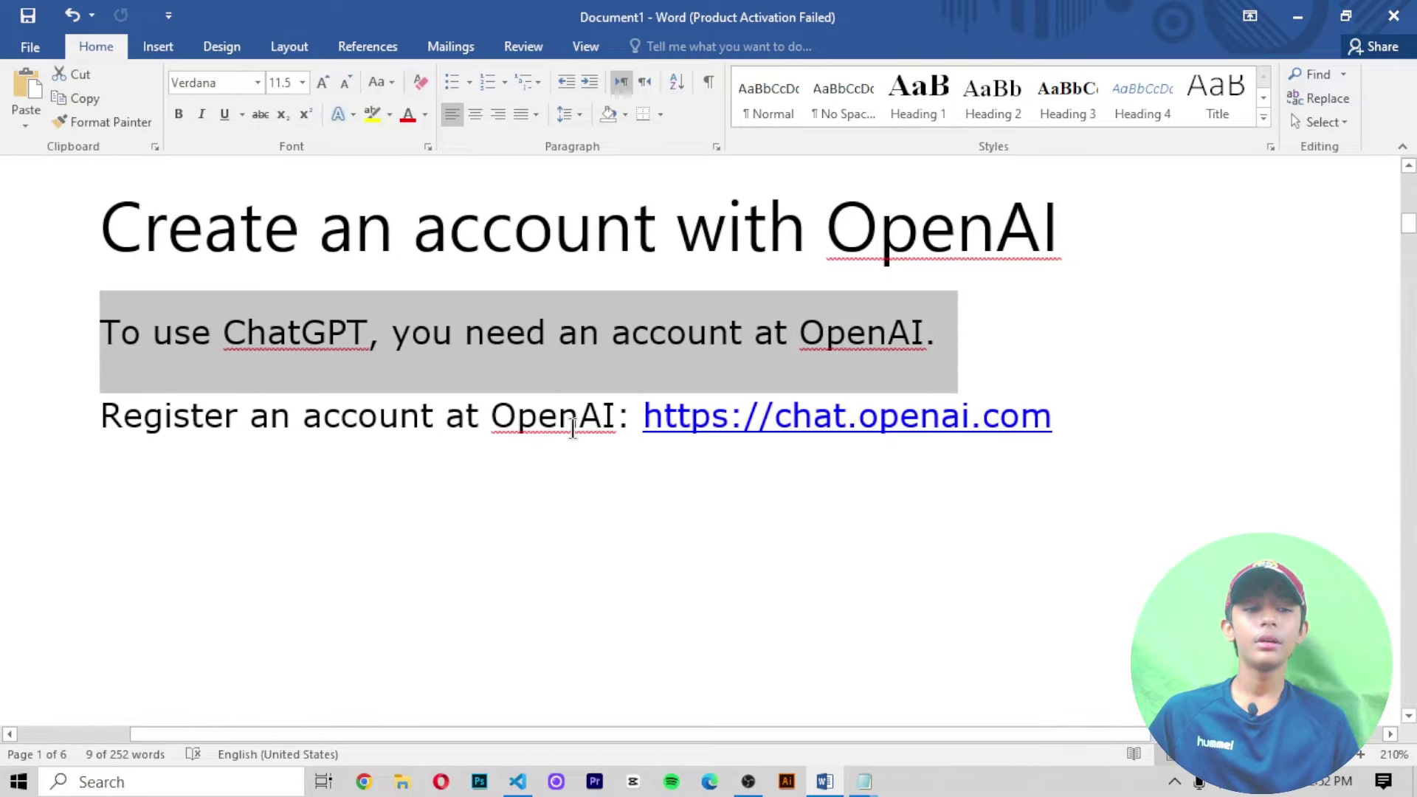
double_click(361, 447)
ctrl+scroll(365, 454, down, 4)
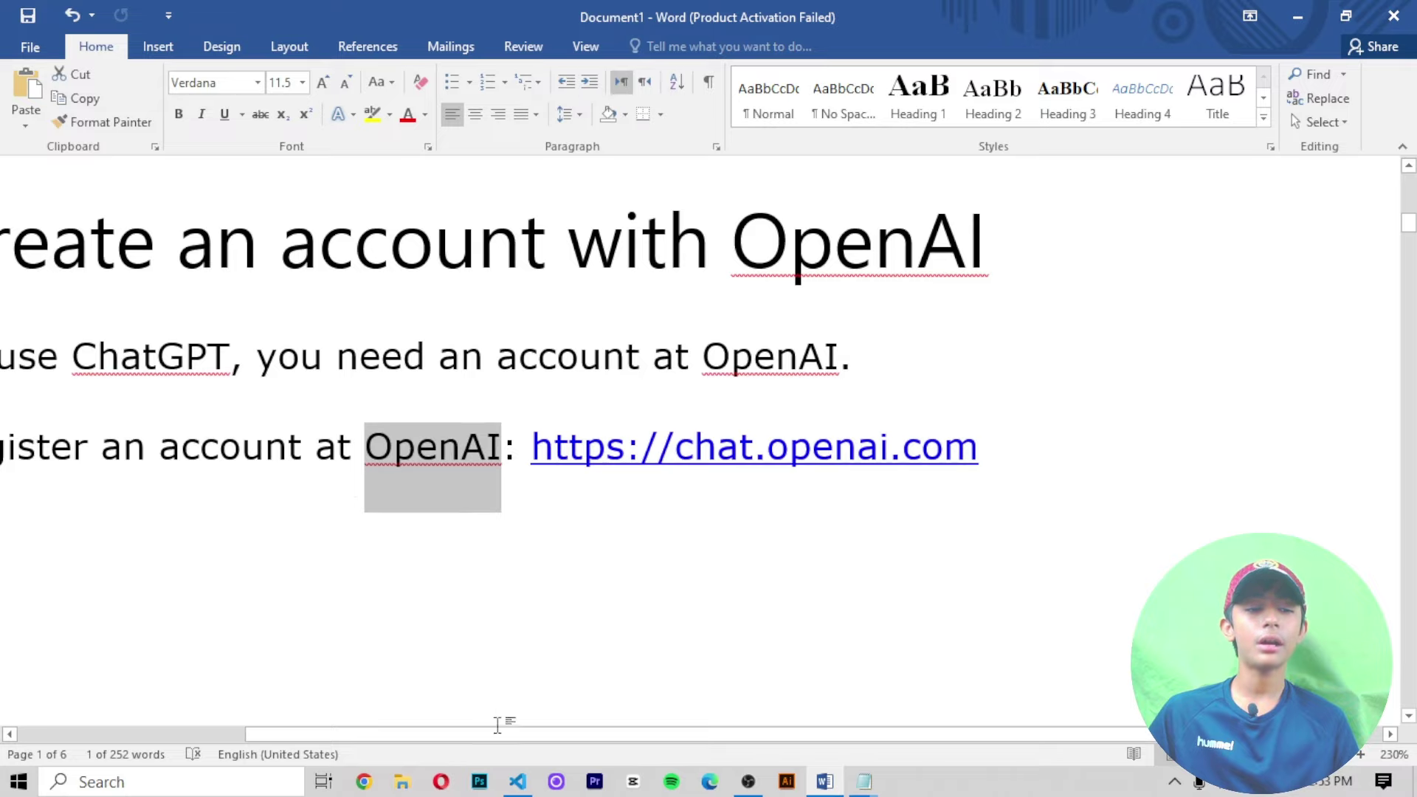
click(238, 431)
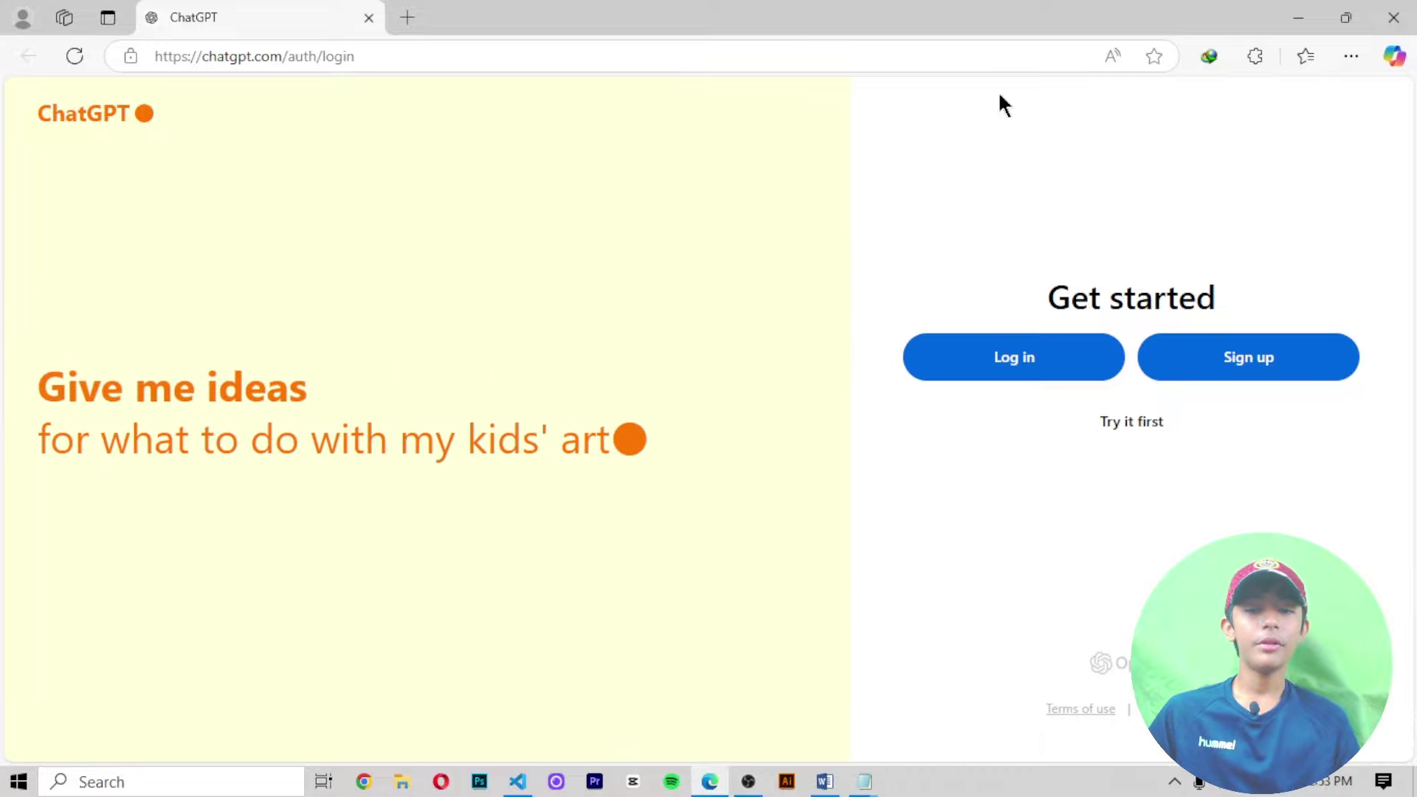
Step: Minimize Edge, scroll Word to the Create your account screenshot, then bring Edge back
click(1299, 18)
scroll(662, 373, down, 15)
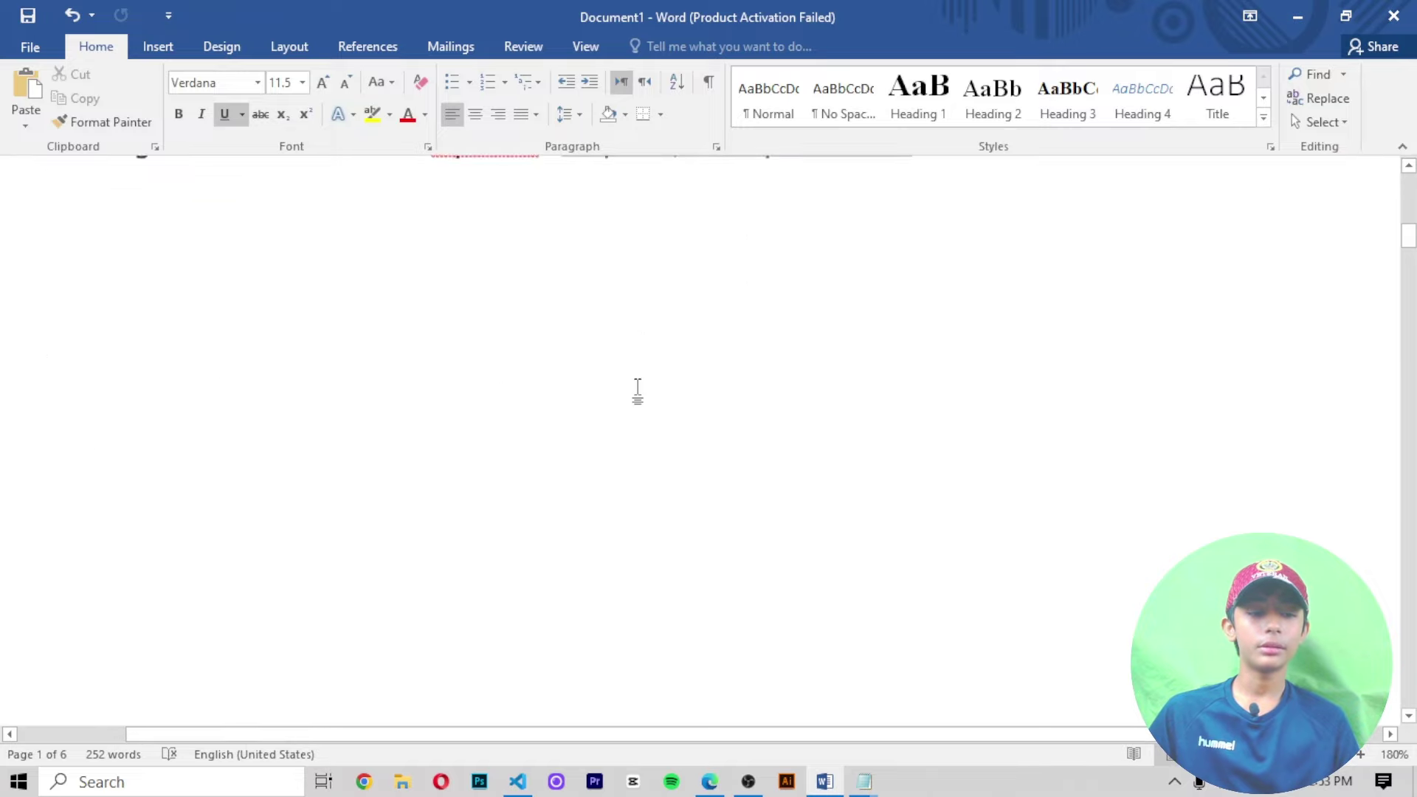
ctrl+scroll(598, 402, down, 4)
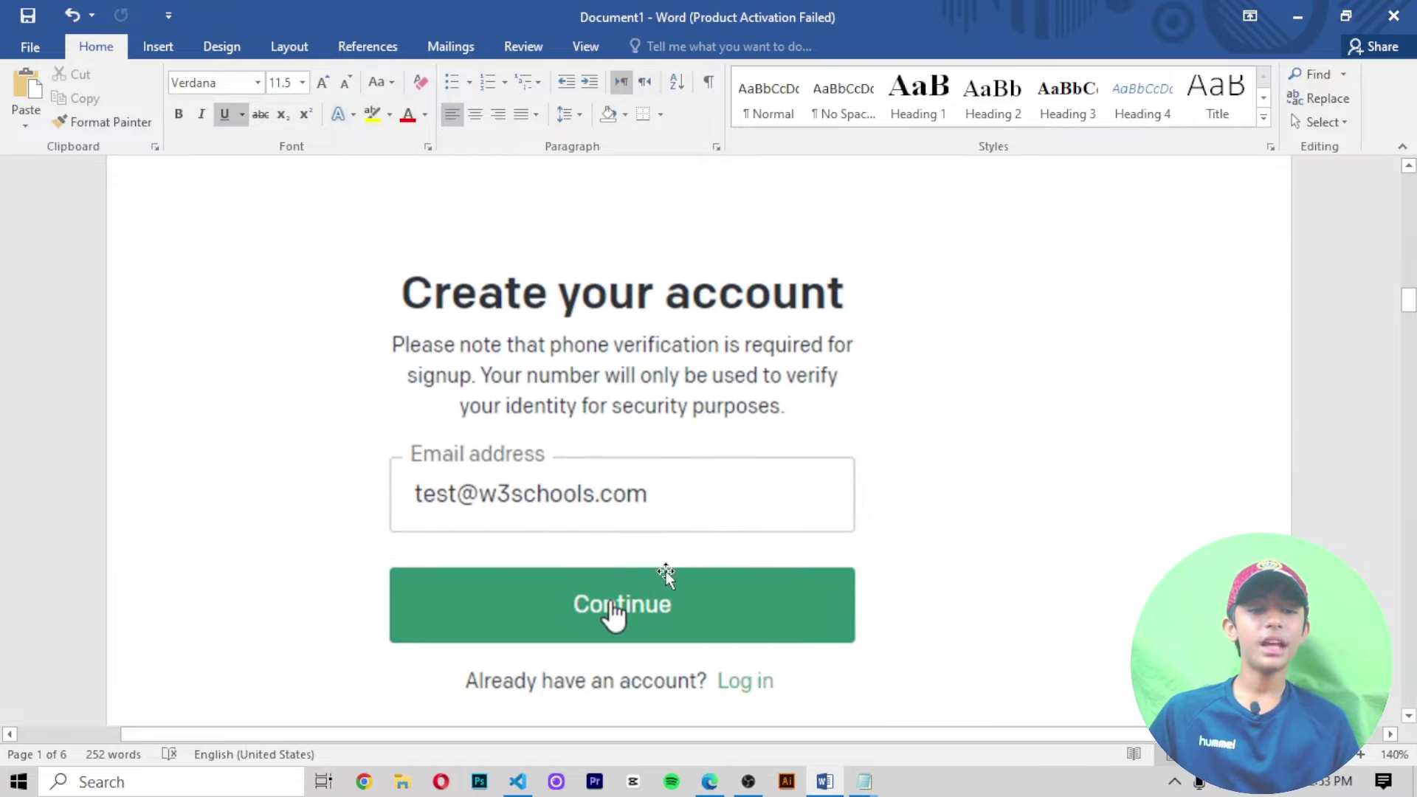
scroll(583, 583, down, 5)
scroll(462, 644, down, 3)
scroll(458, 665, up, 3)
click(710, 781)
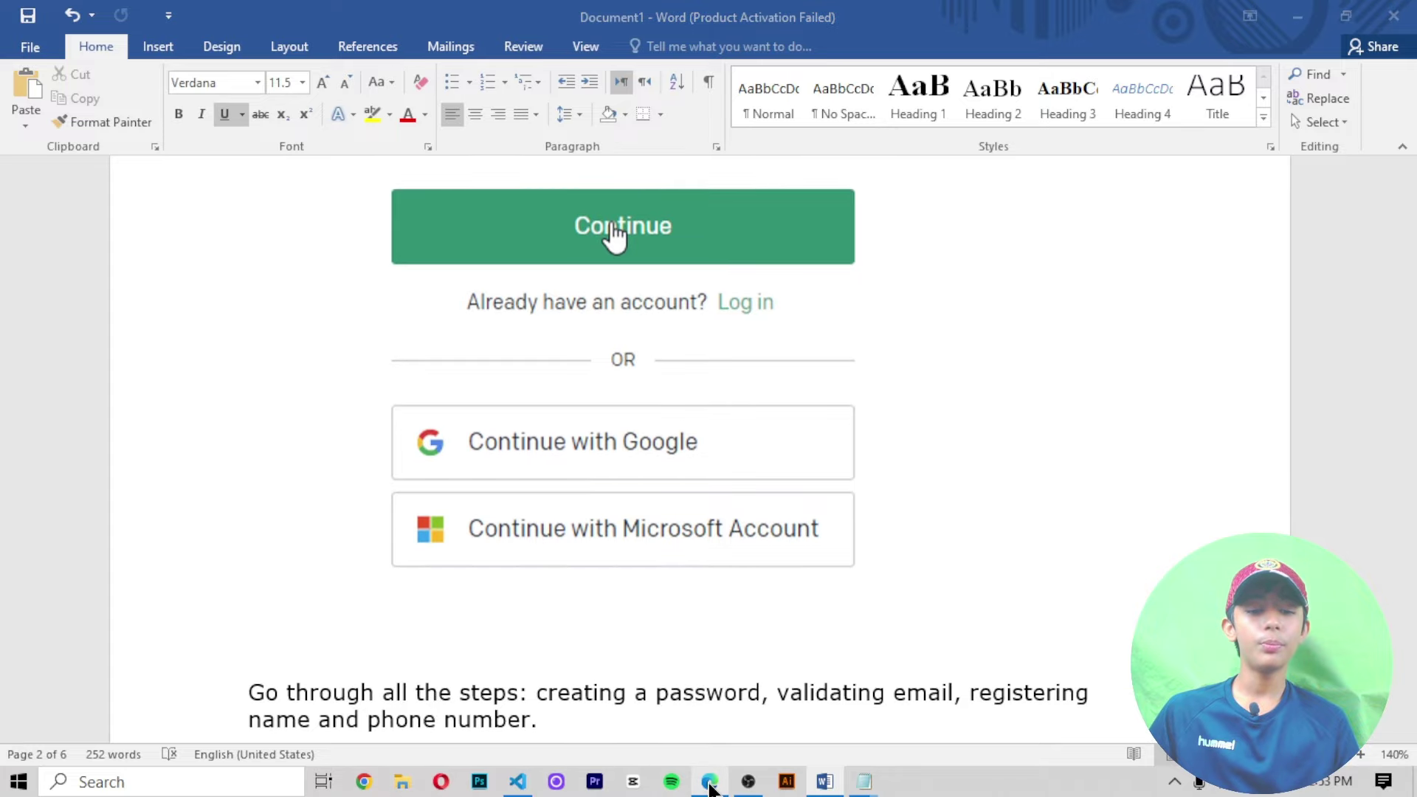
Step: In a new tab, Google 'chatgpt', open Introducing ChatGPT | OpenAI and launch Try ChatGPT
key(ctrl+t)
text(google.com)
key(Return)
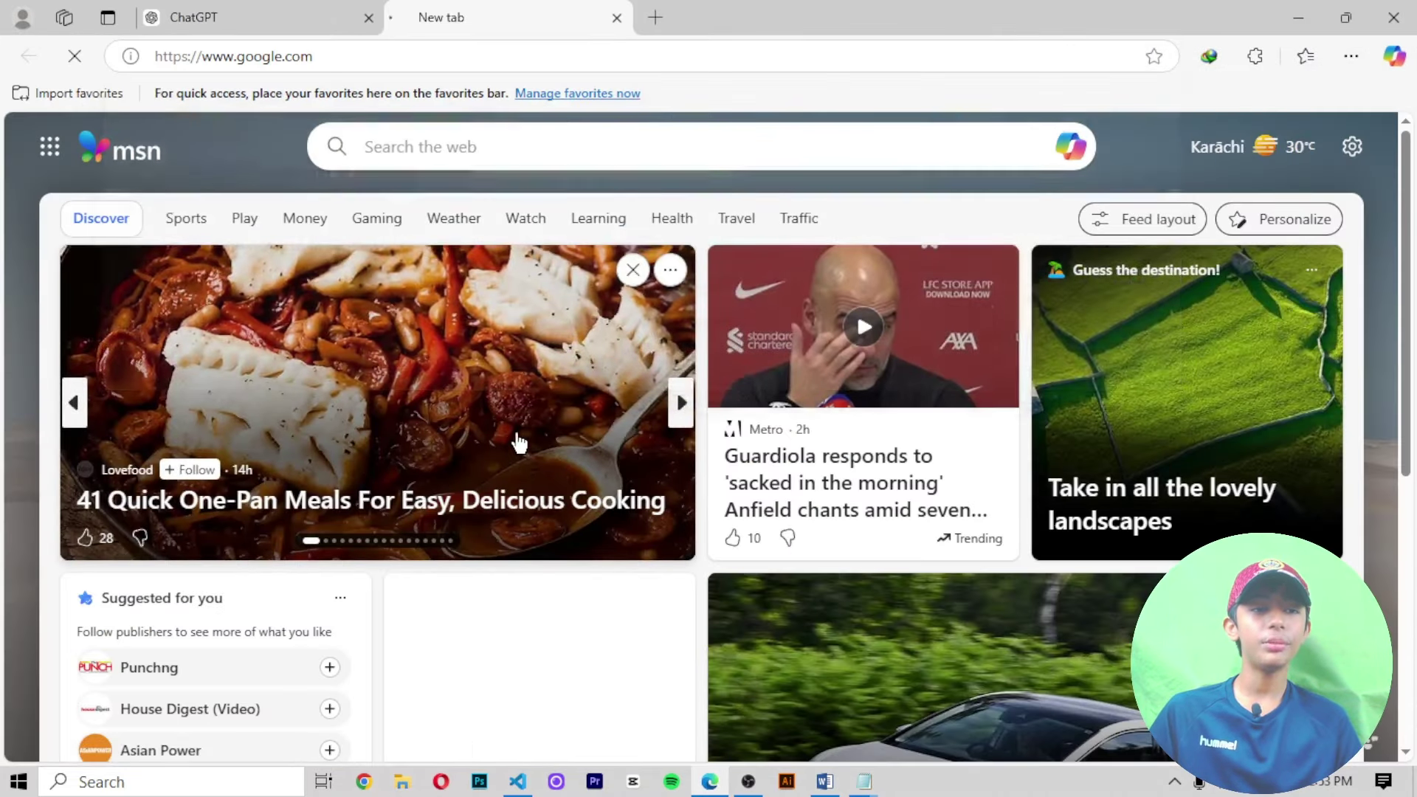
text(chatgpt)
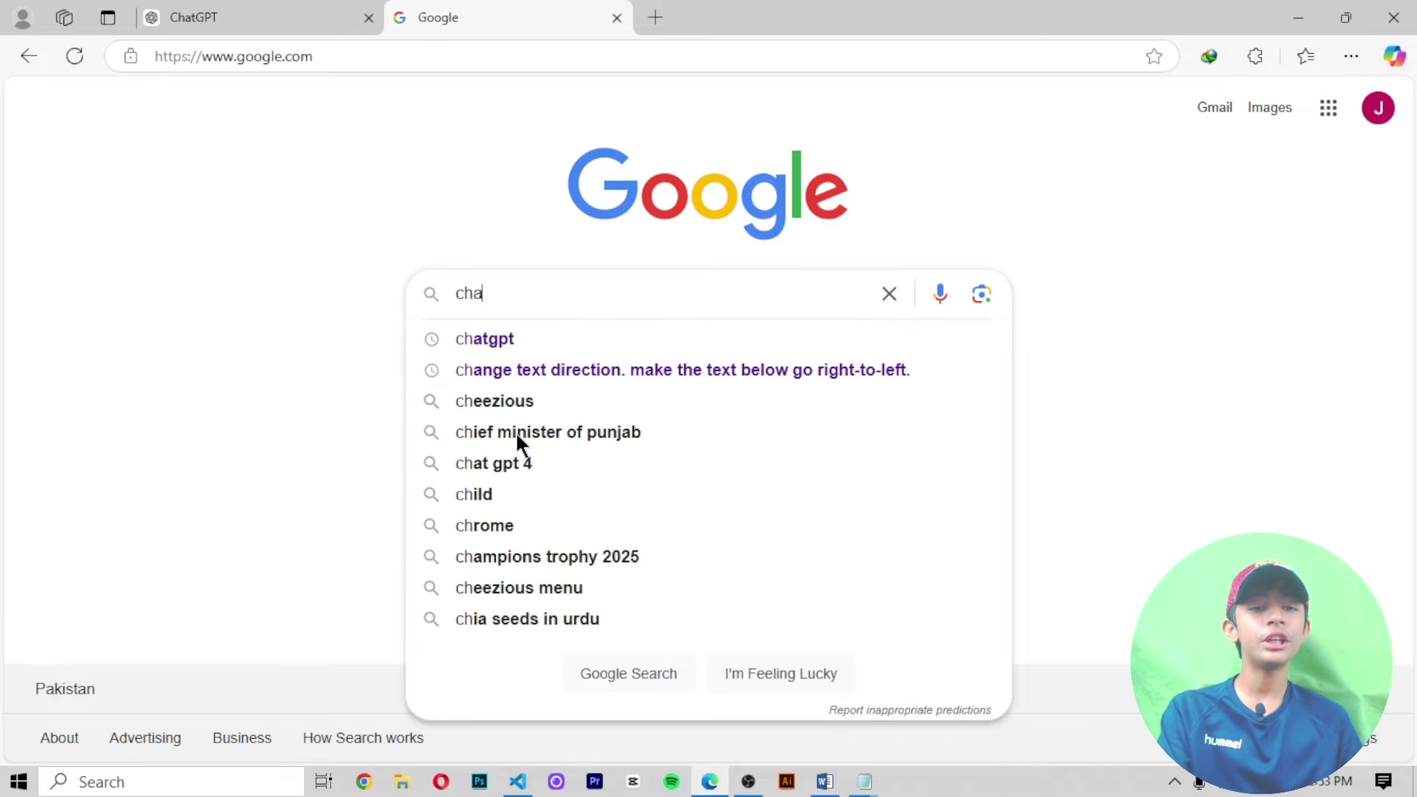
key(Return)
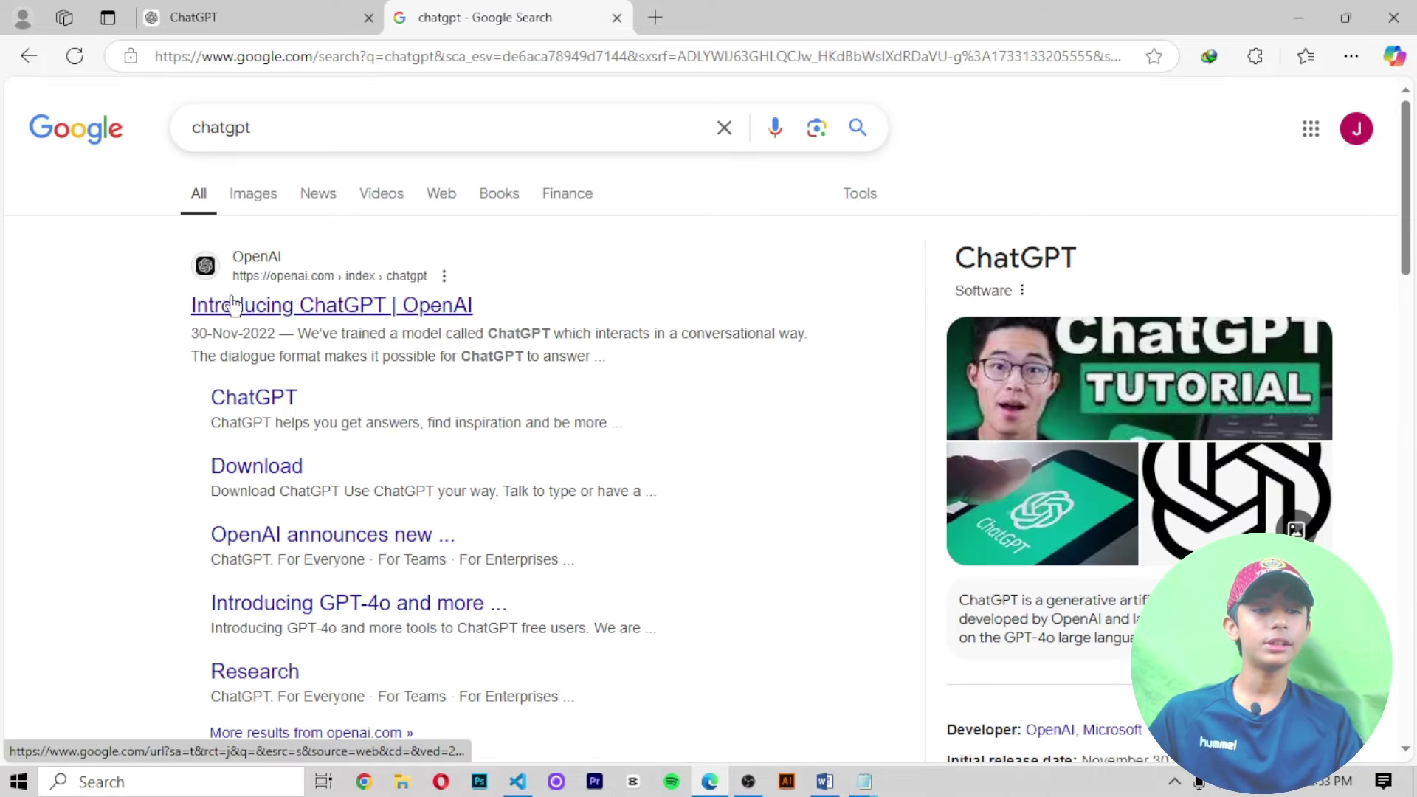
click(273, 305)
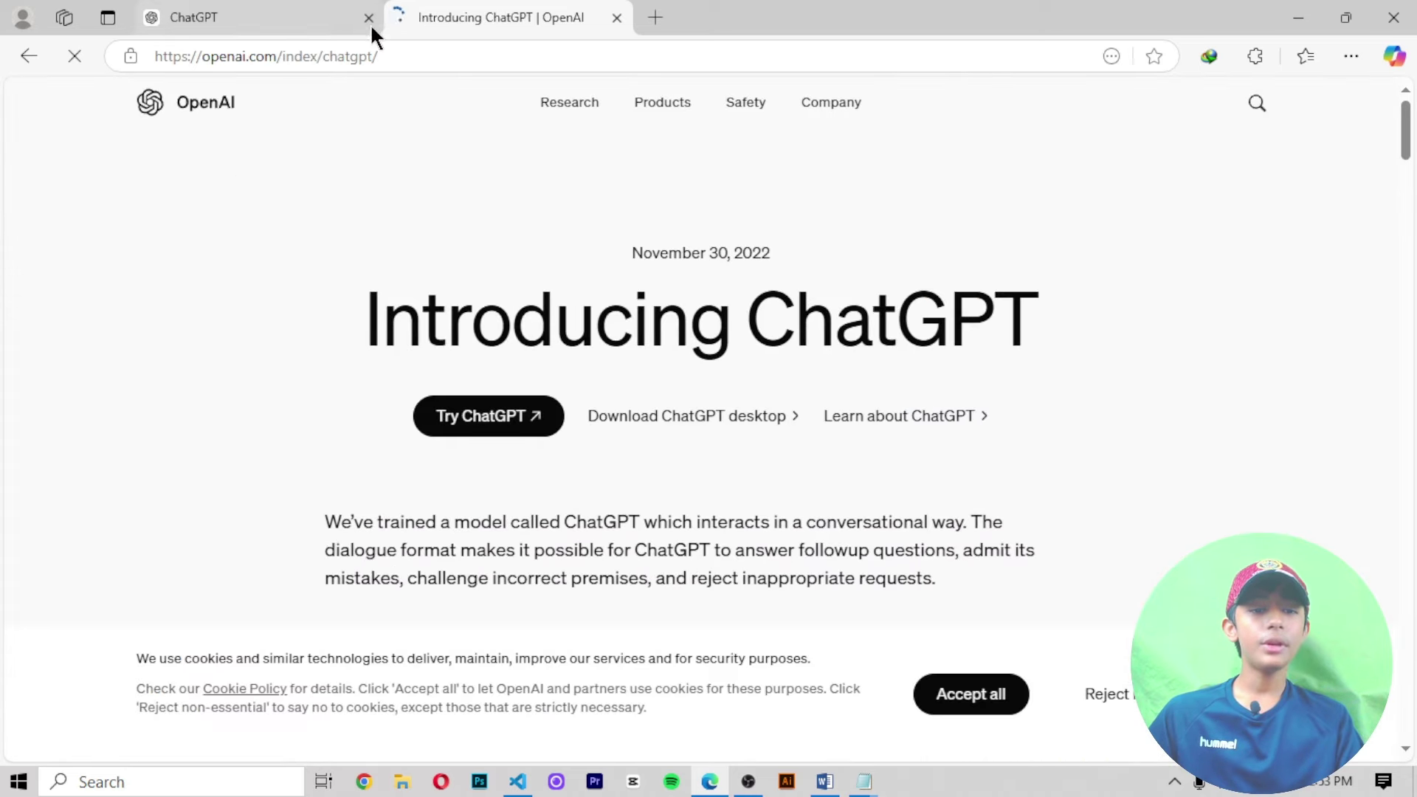
click(464, 432)
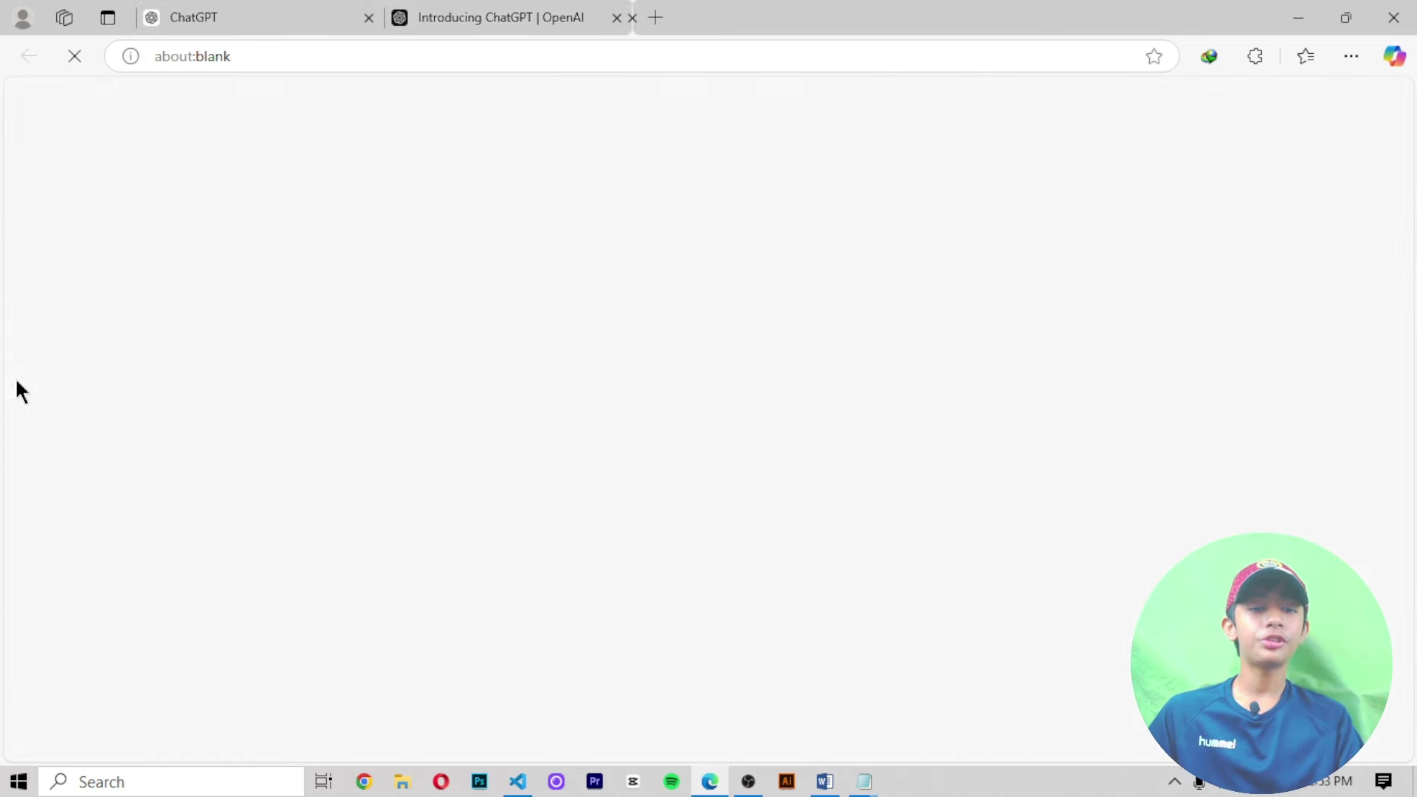
Step: Close the OpenAI article and duplicate ChatGPT tabs, try ChatGPT without an account, then go to Log in
click(617, 19)
click(368, 19)
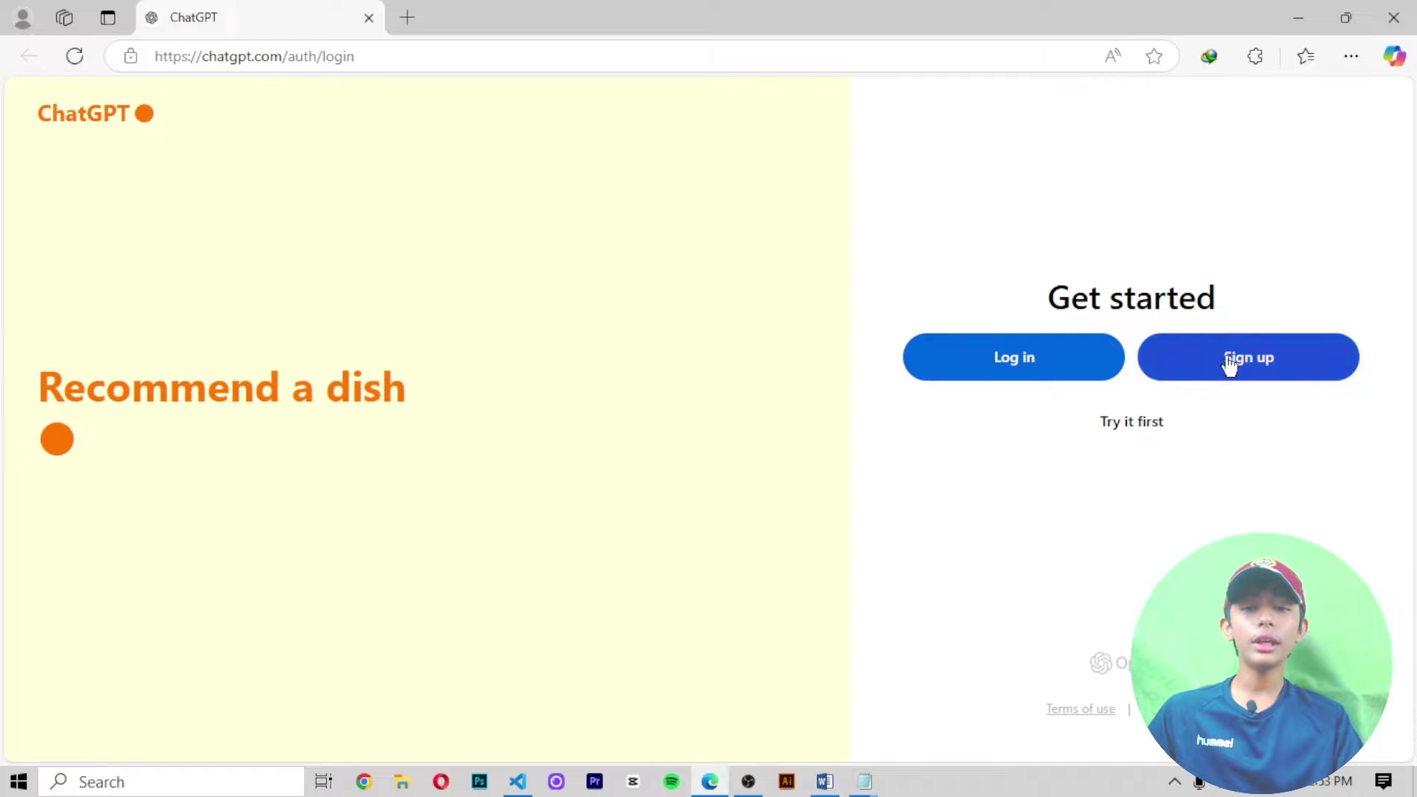
click(1119, 425)
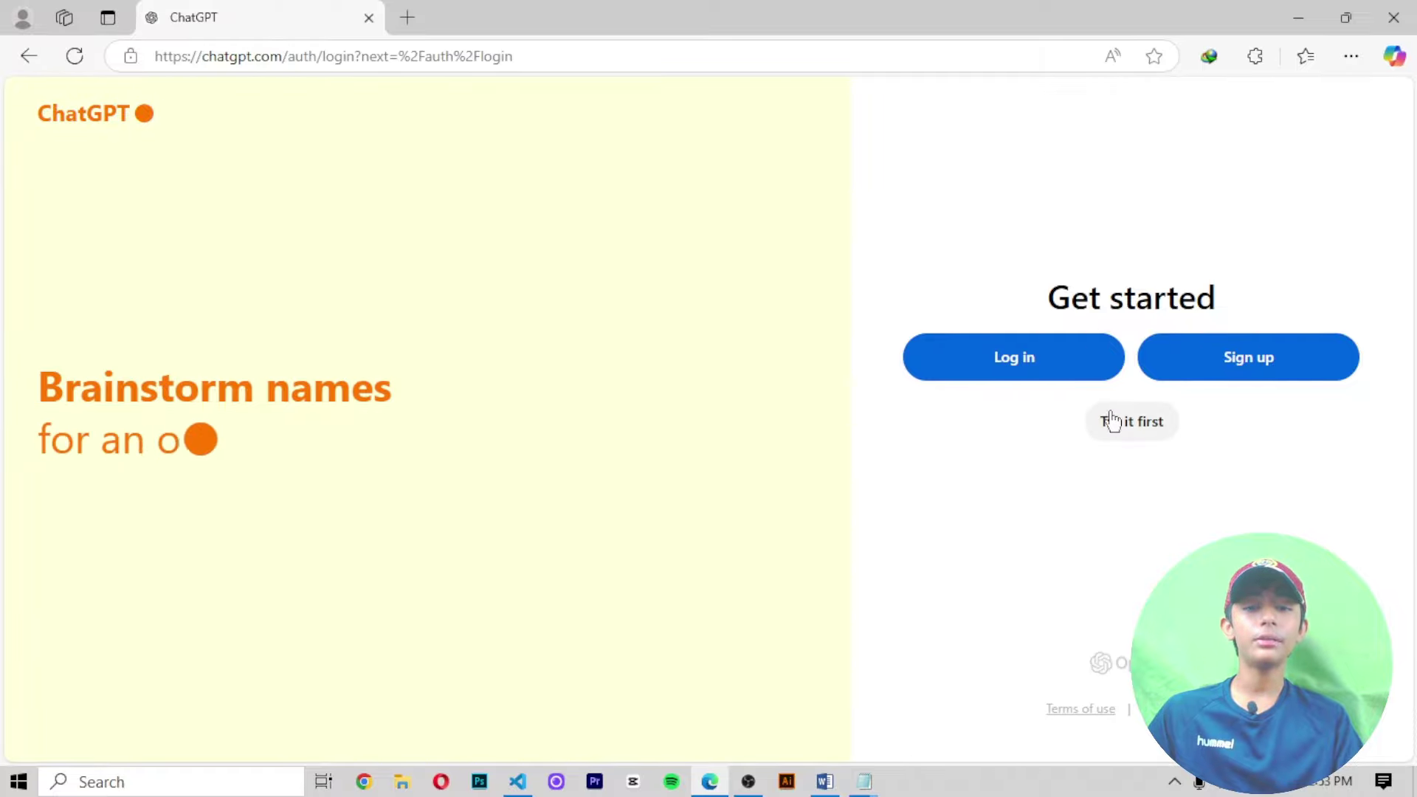
click(1107, 420)
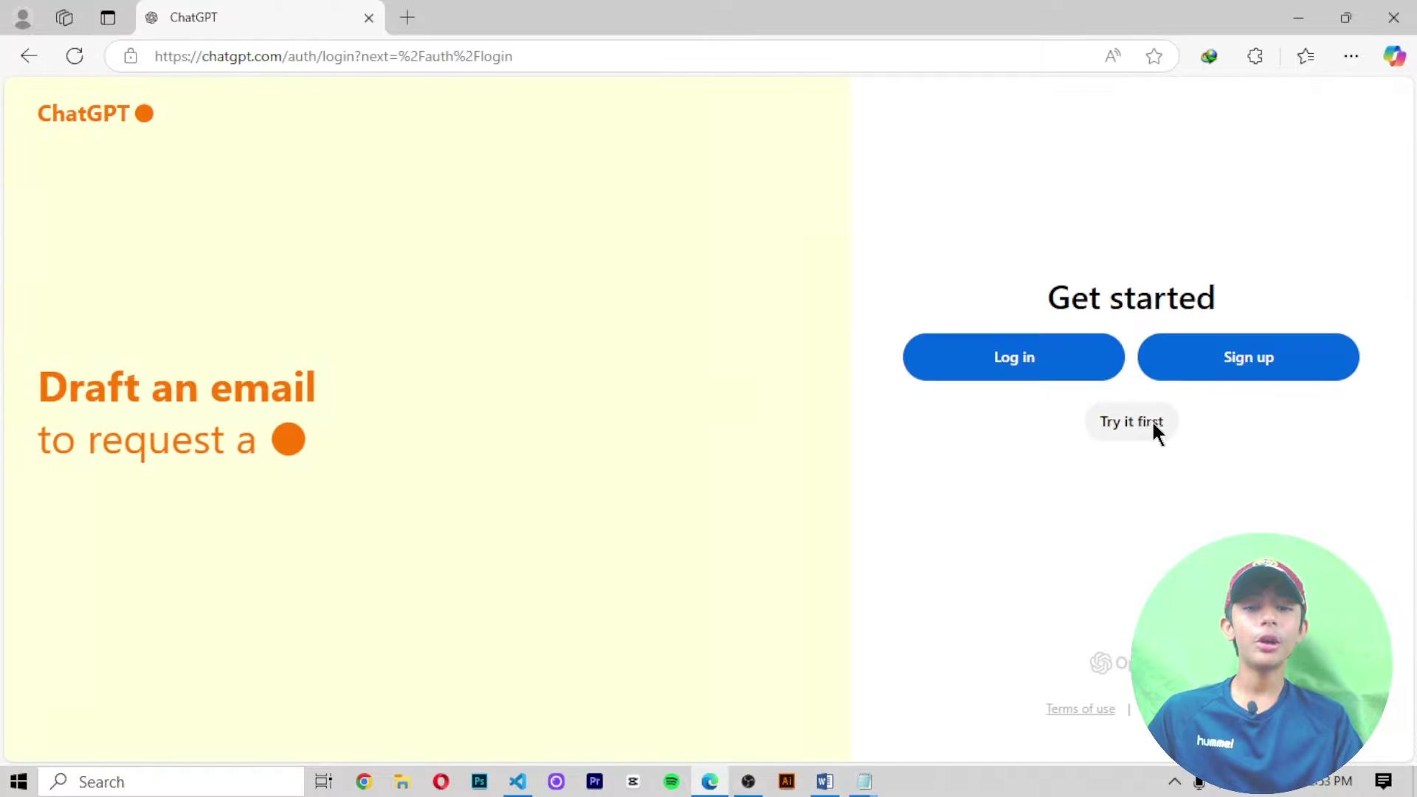
click(1152, 421)
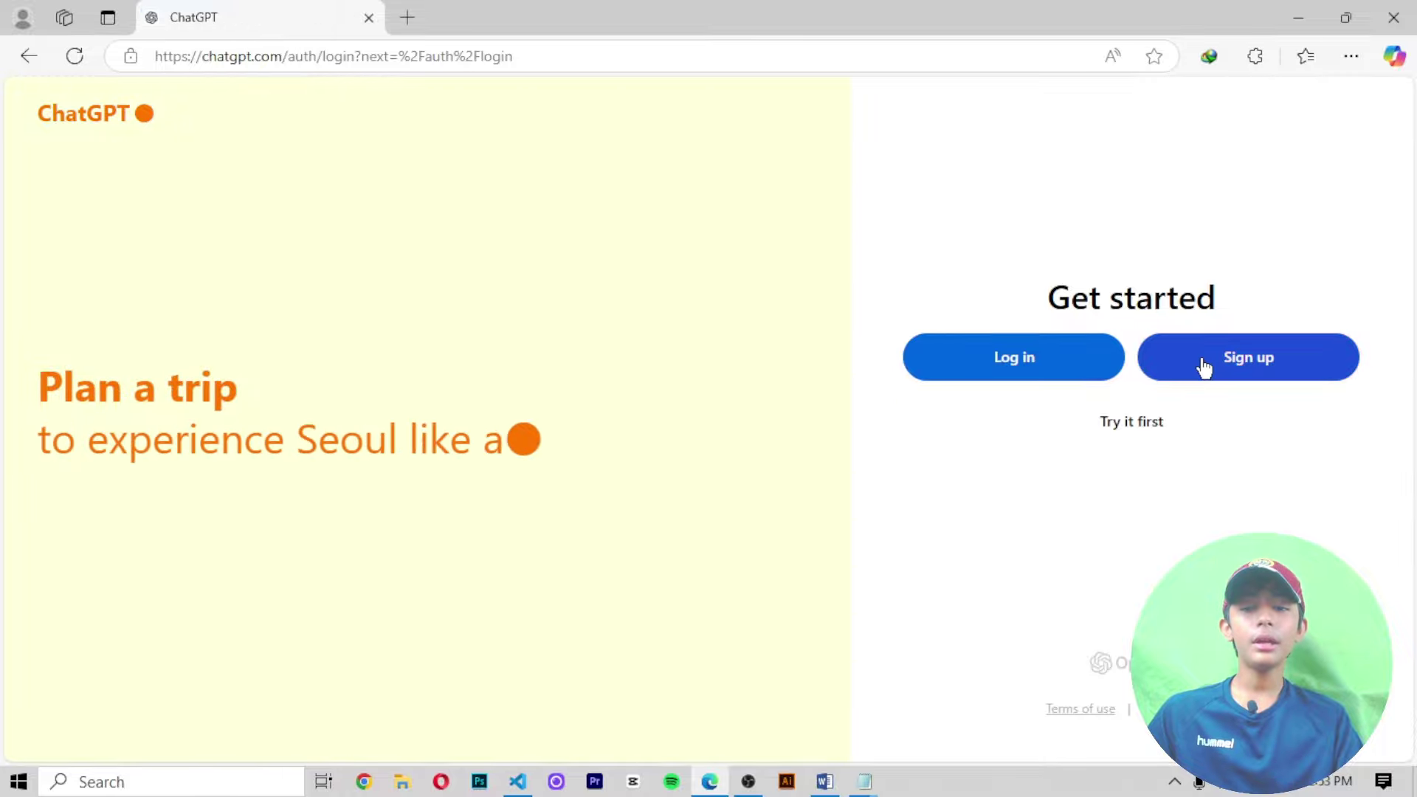
click(1032, 360)
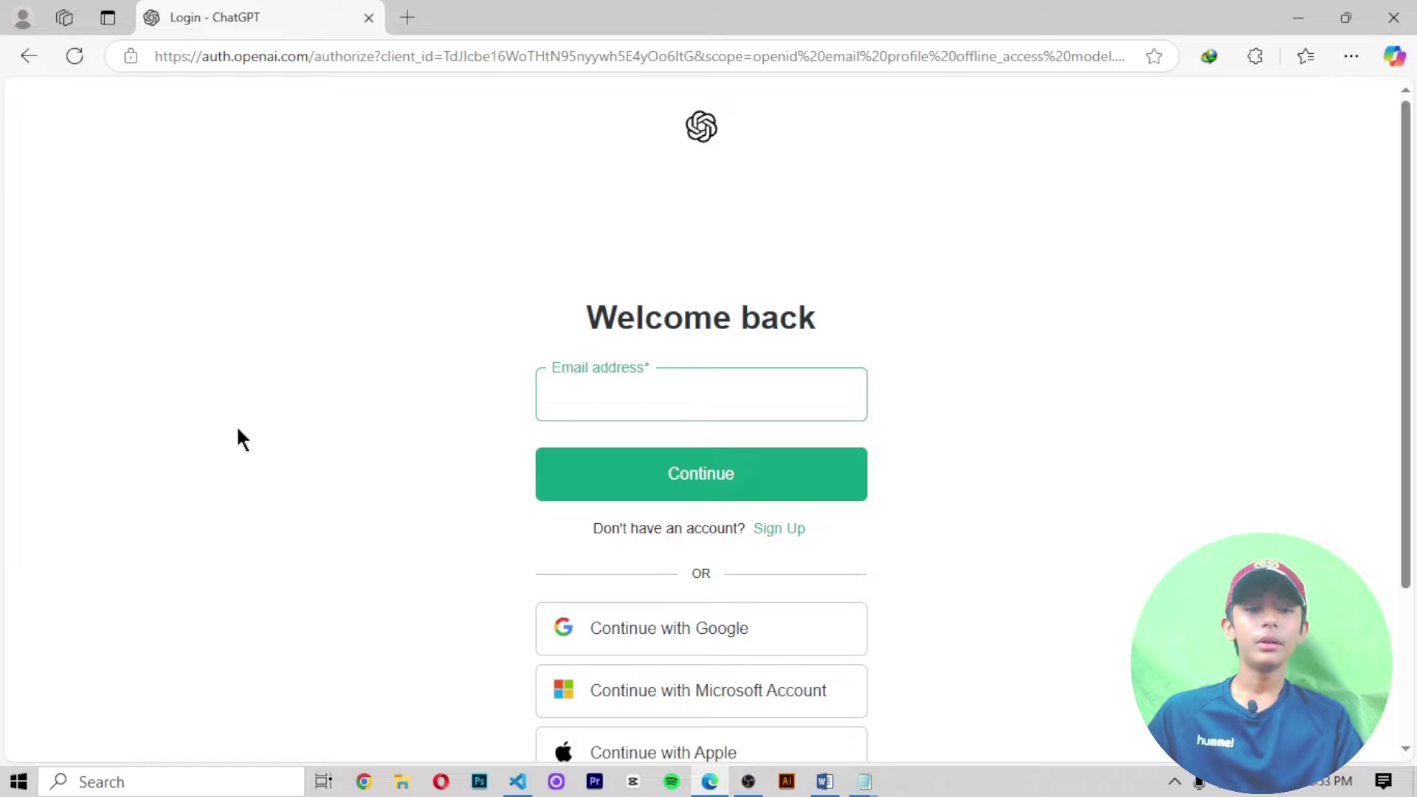
scroll(627, 405, down, 2)
scroll(1165, 263, up, 1)
drag(578, 244, 838, 247)
scroll(683, 320, up, 1)
click(1034, 371)
scroll(748, 358, down, 1)
scroll(748, 357, down, 2)
click(722, 207)
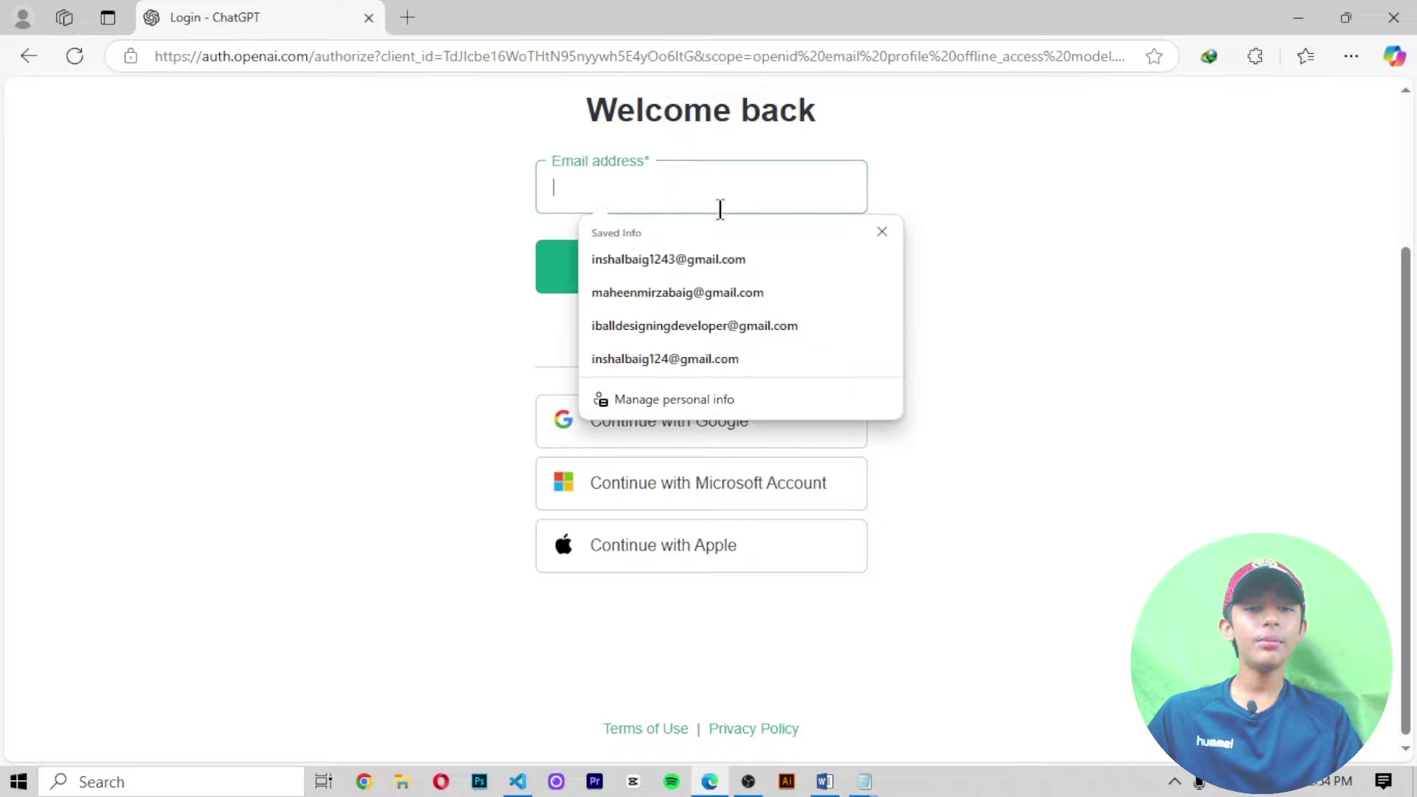
click(514, 245)
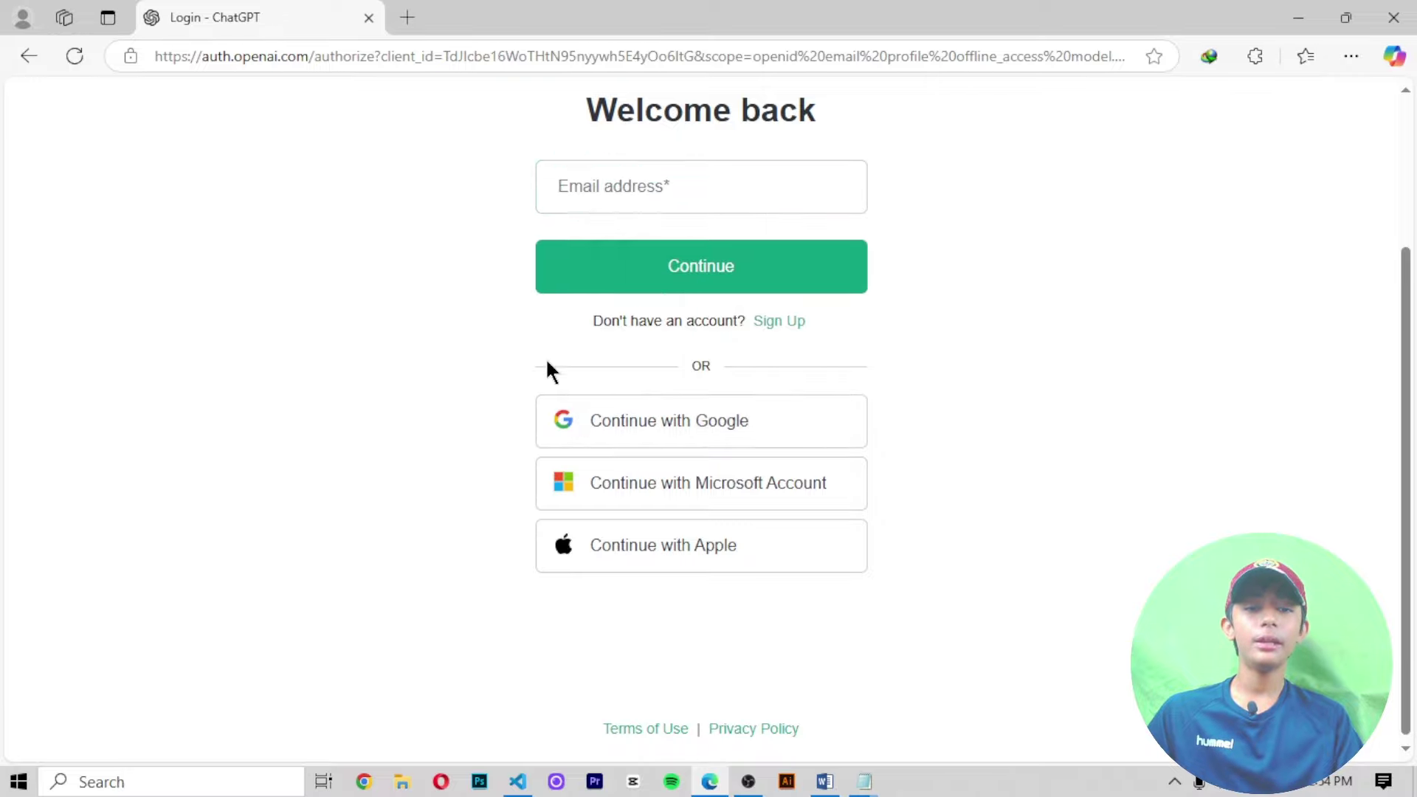
scroll(860, 353, up, 3)
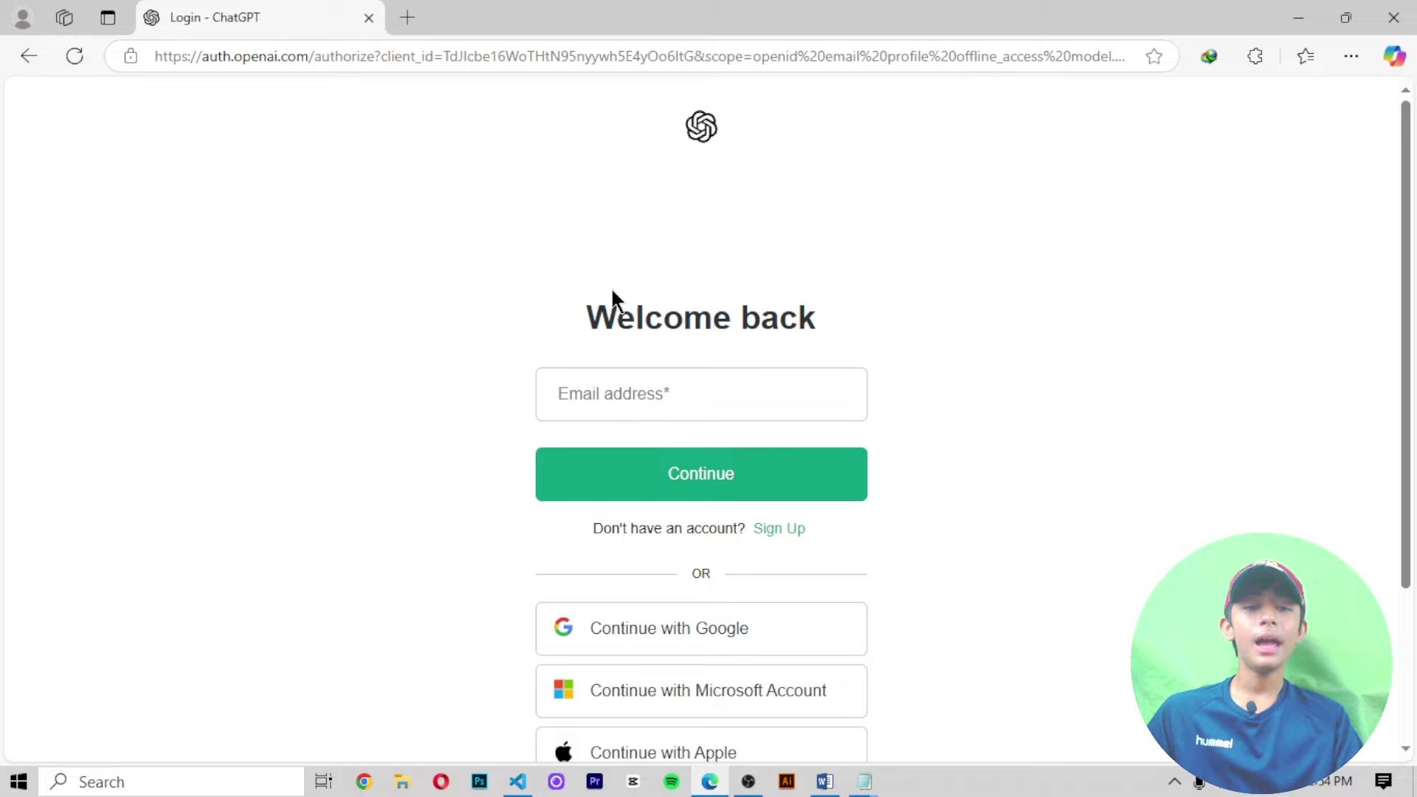
scroll(650, 392, down, 2)
Step: Sign in with Continue with Google, choosing an account and entering its password
click(642, 535)
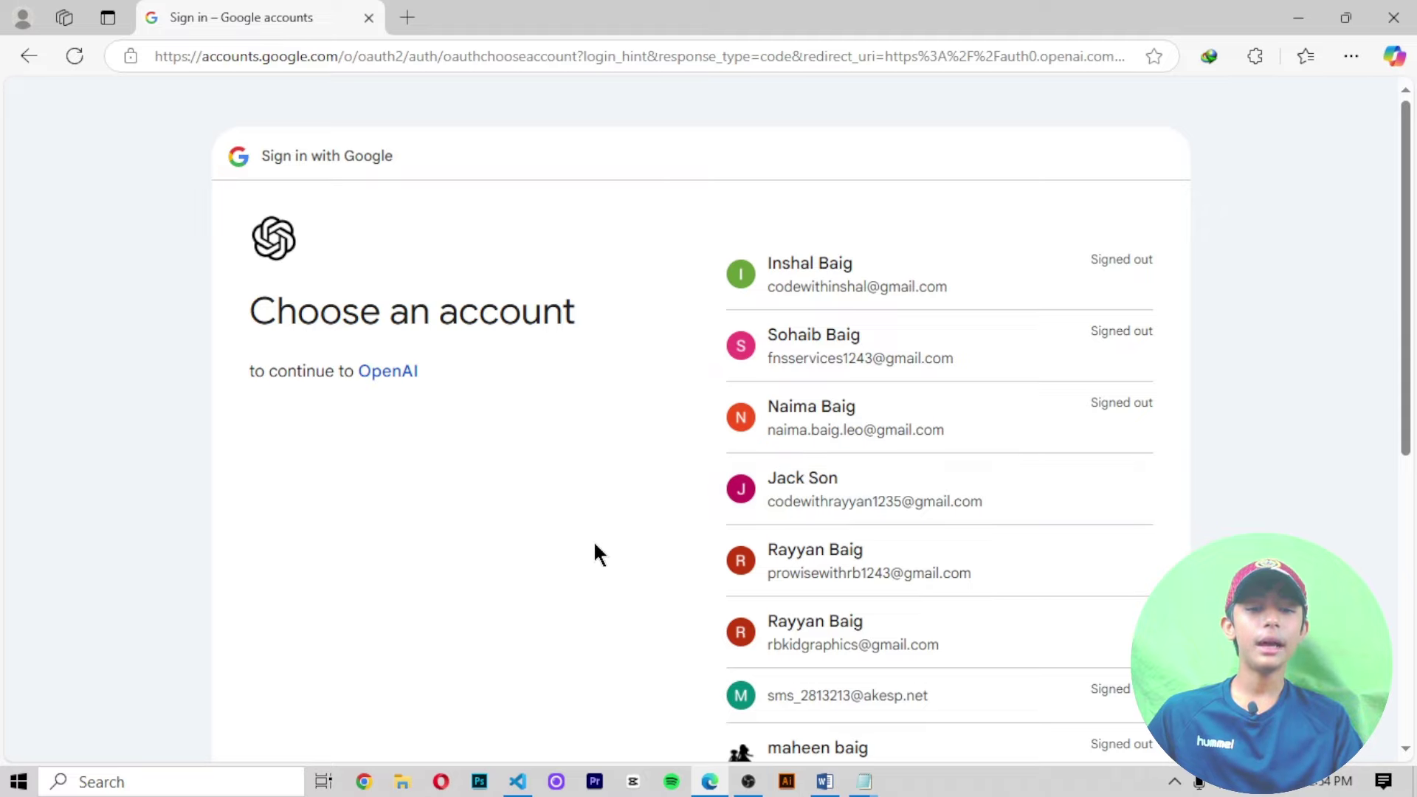
click(772, 552)
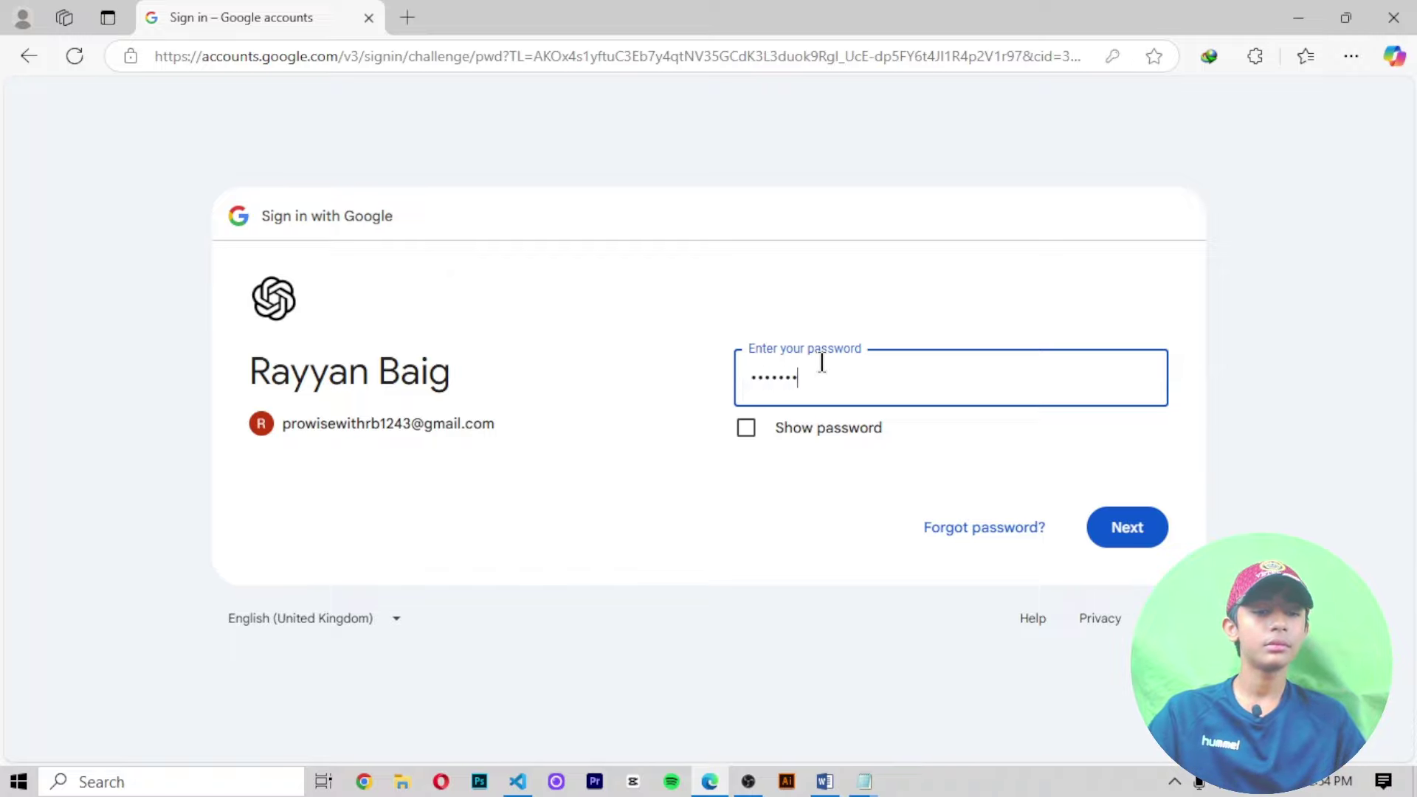
text(••)
key(Return)
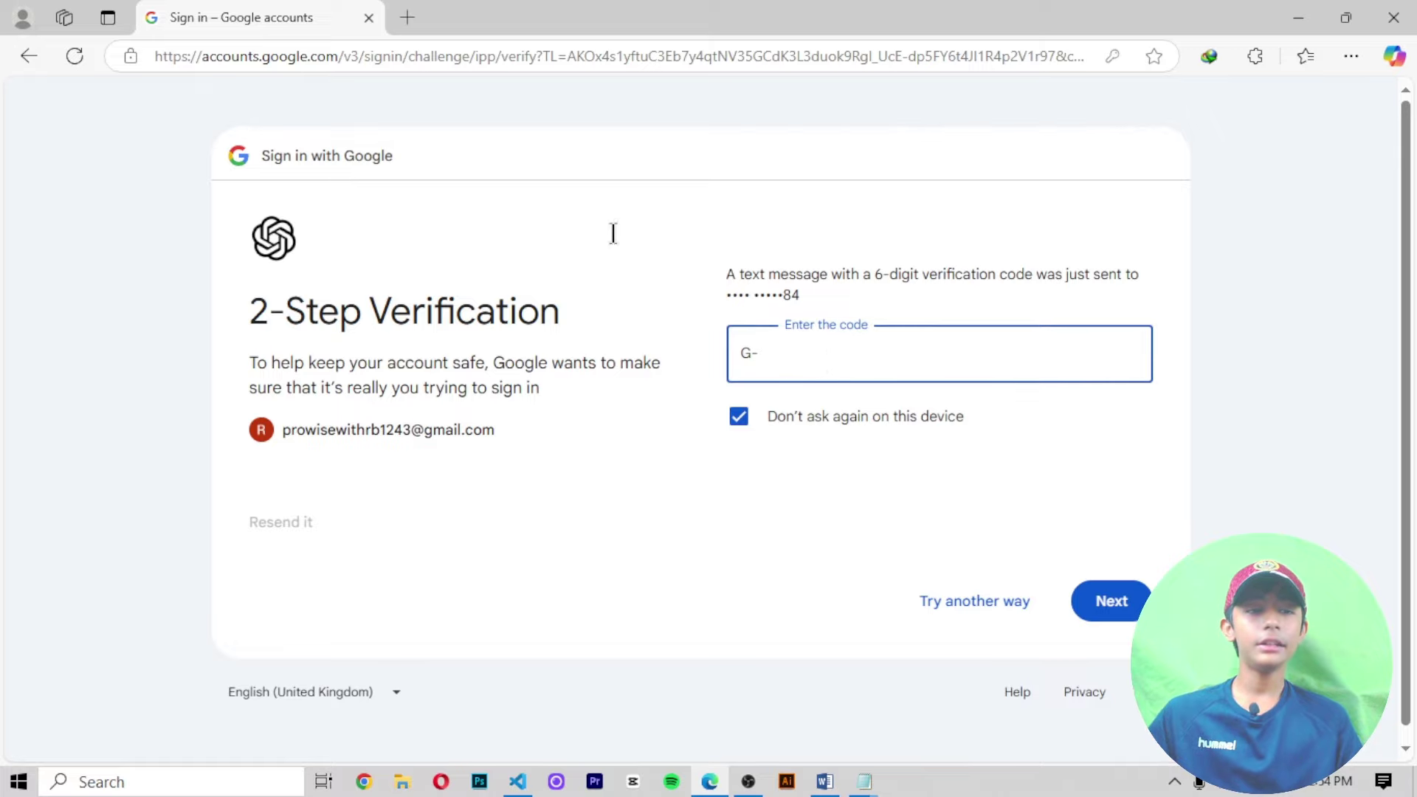
Step: Go back, pick a different Google account, confirm OpenAI sign-in, then return to the Word tutorial
click(26, 59)
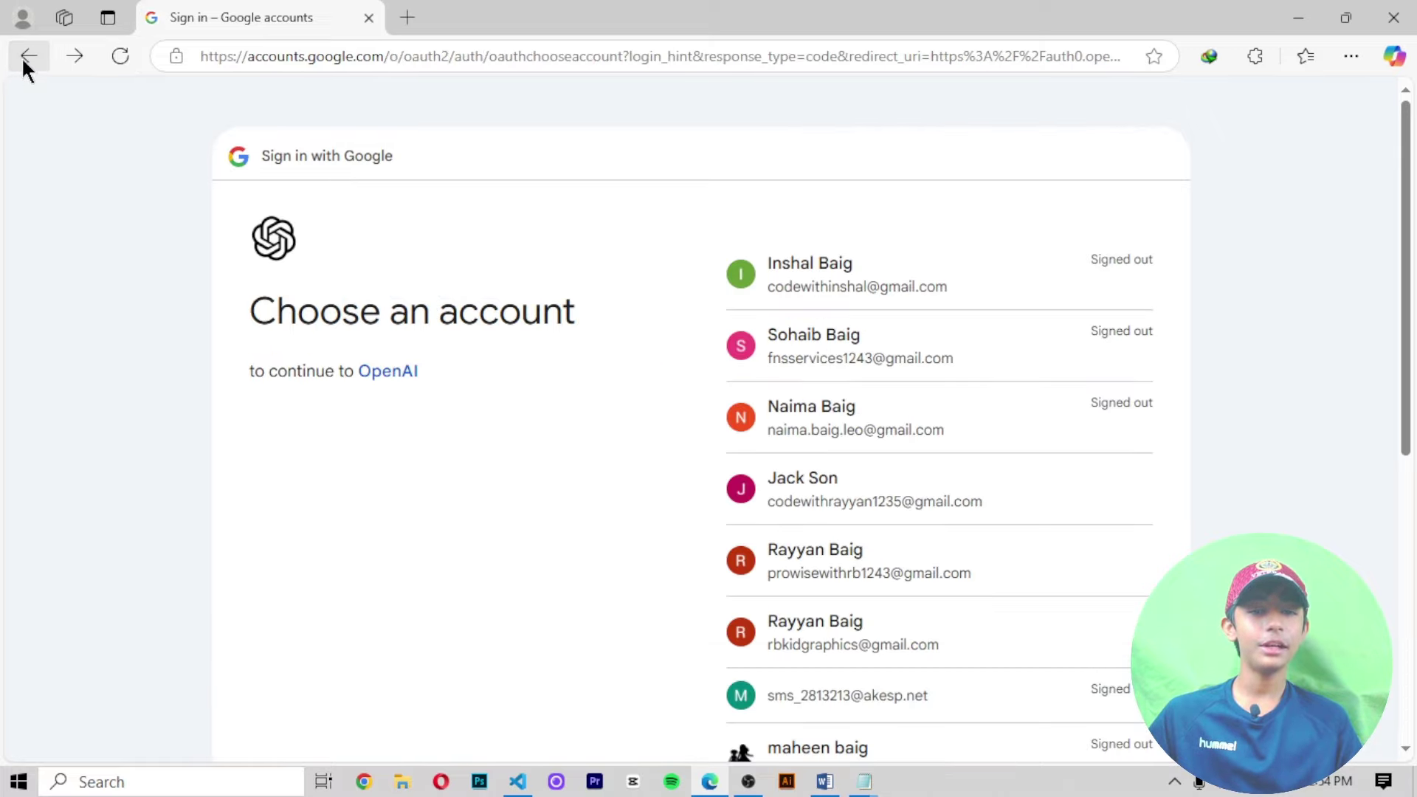
scroll(823, 307, down, 4)
click(845, 179)
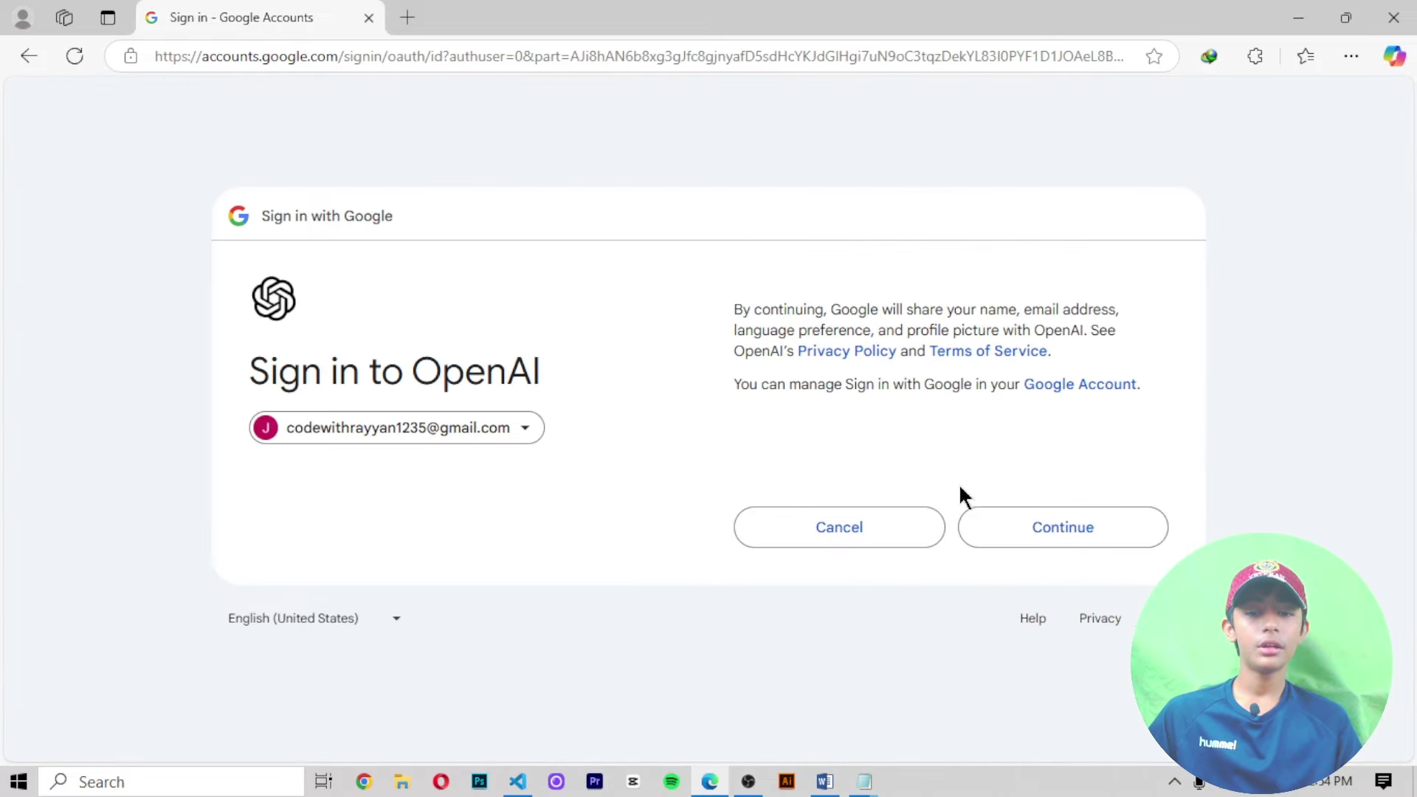
click(1034, 527)
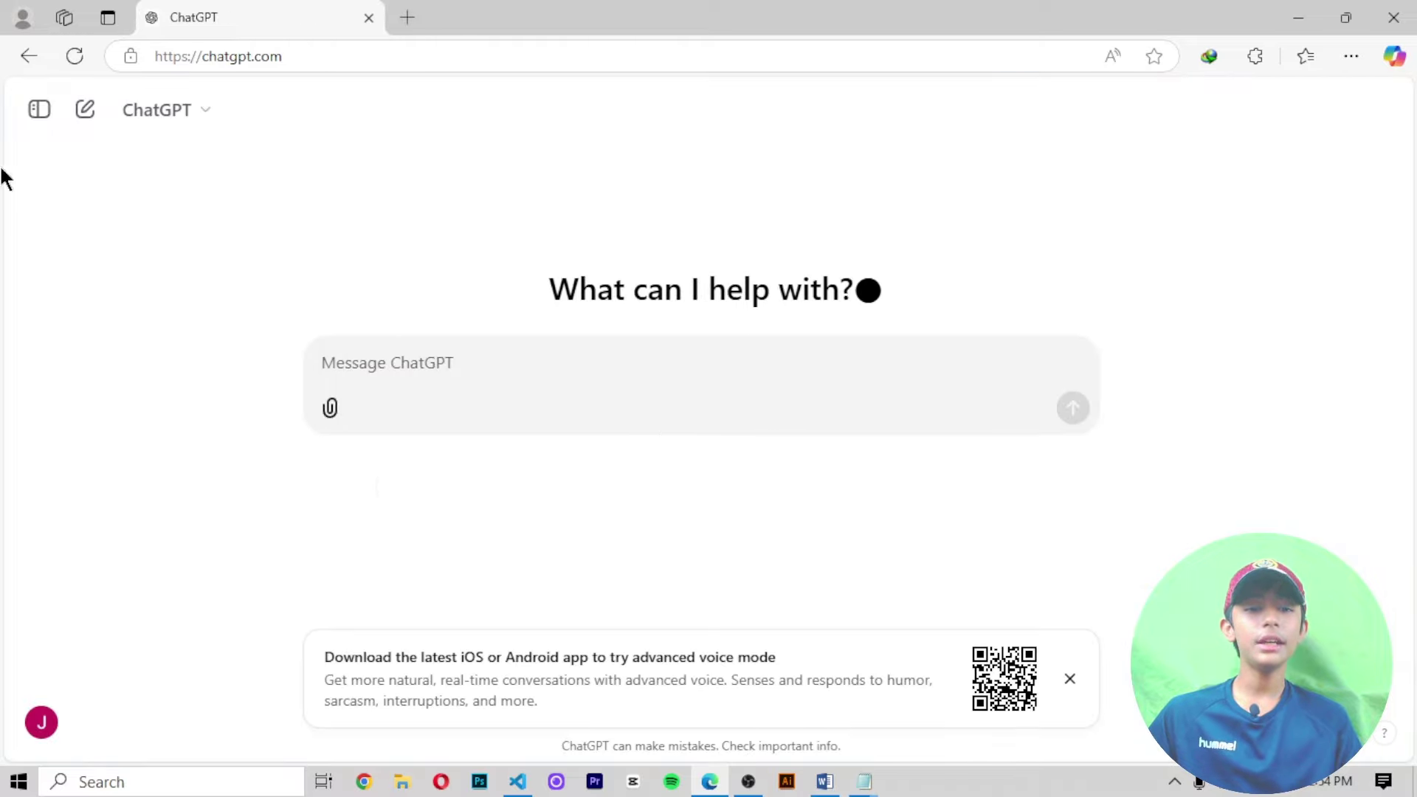
drag(532, 304, 914, 291)
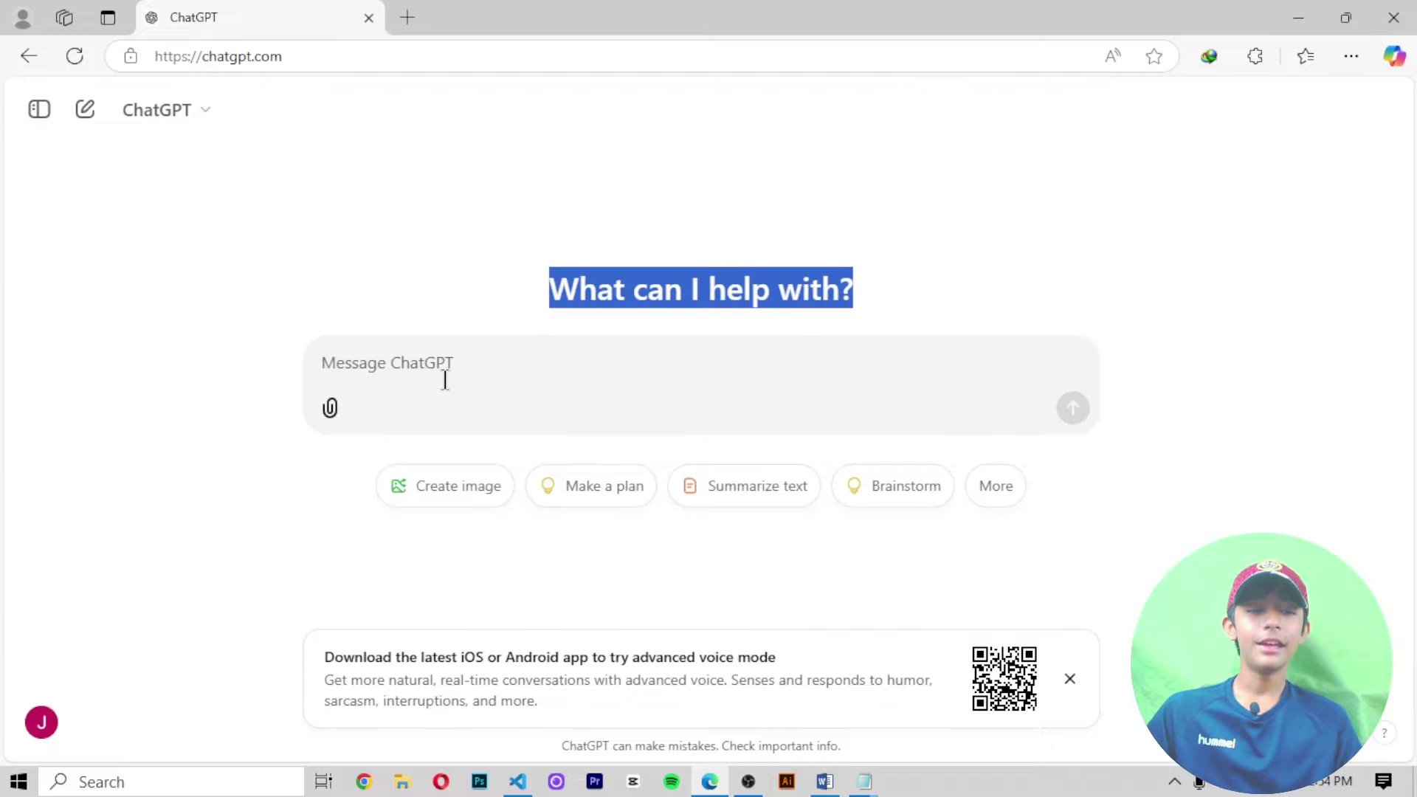
click(828, 782)
Step: Highlight the 'Go through all the steps' paragraph, review the account screenshot, then return to Edge
scroll(452, 601, down, 3)
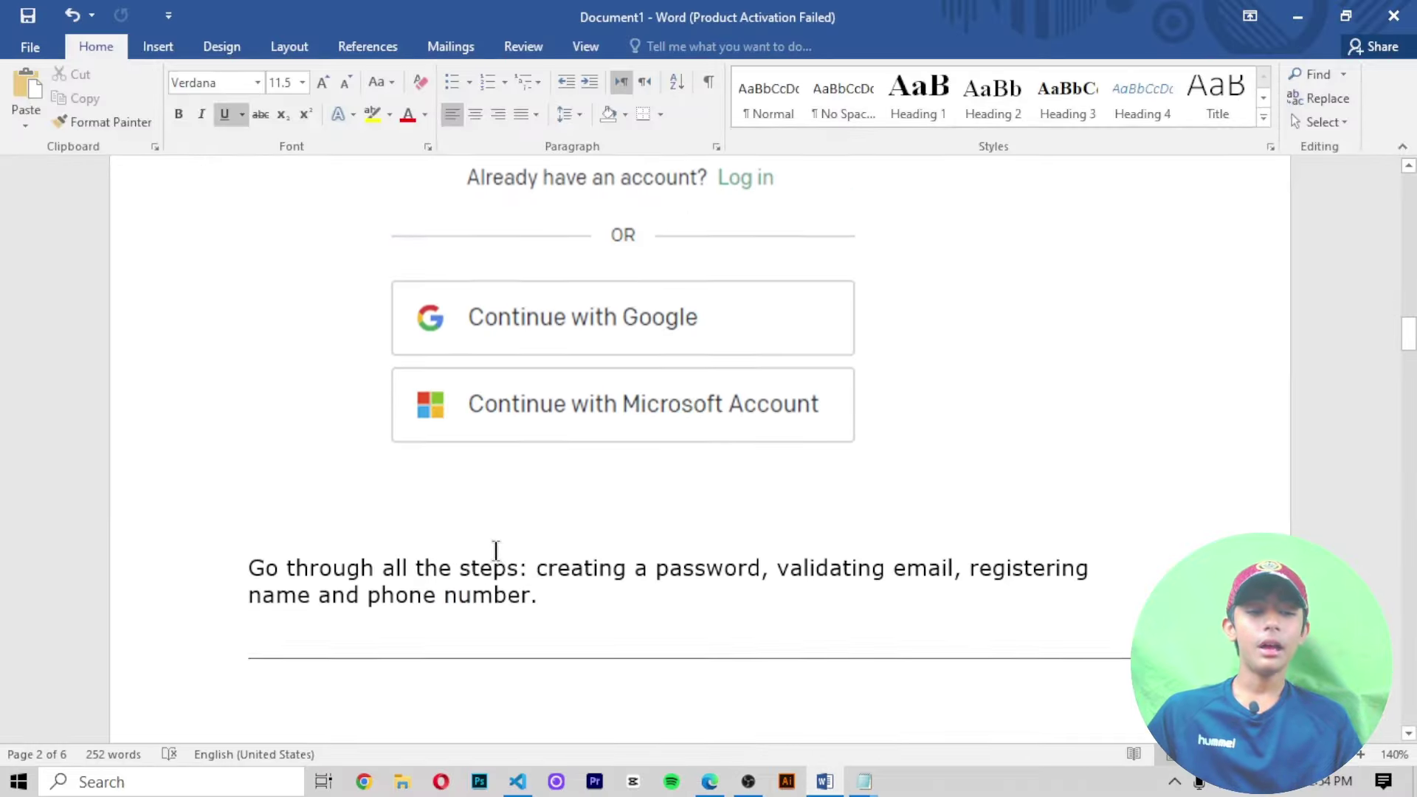
triple_click(458, 599)
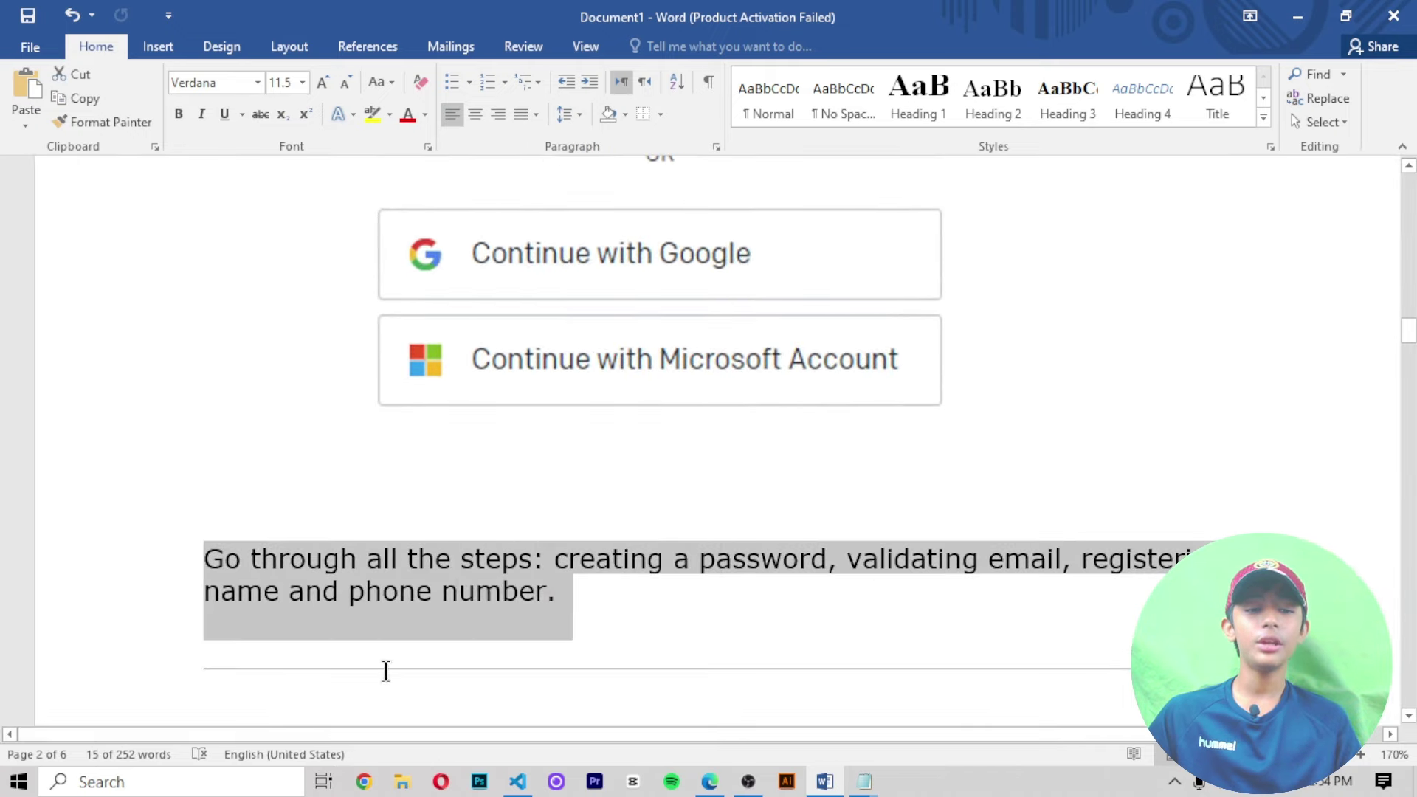
scroll(468, 646, up, 6)
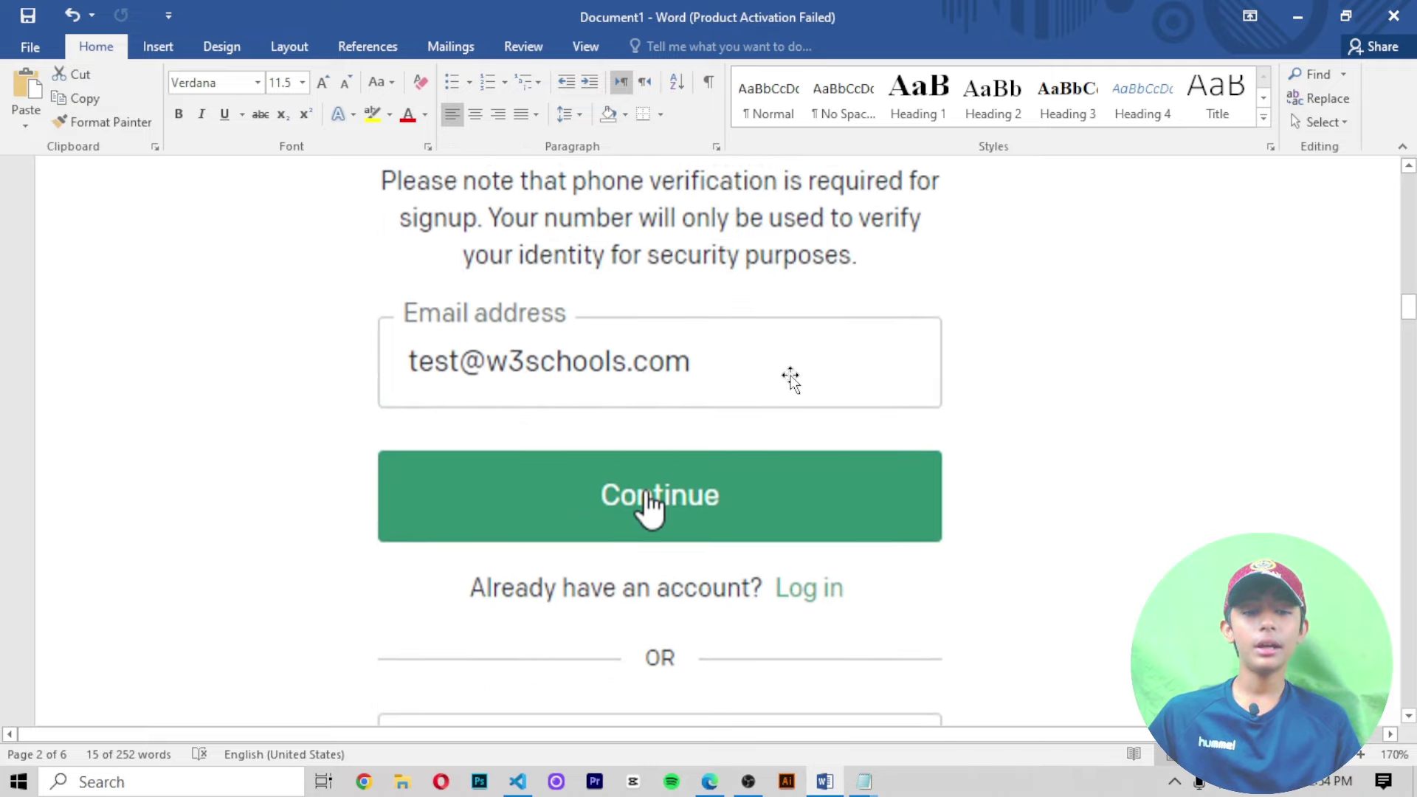
scroll(111, 430, up, 3)
ctrl+scroll(661, 709, down, 4)
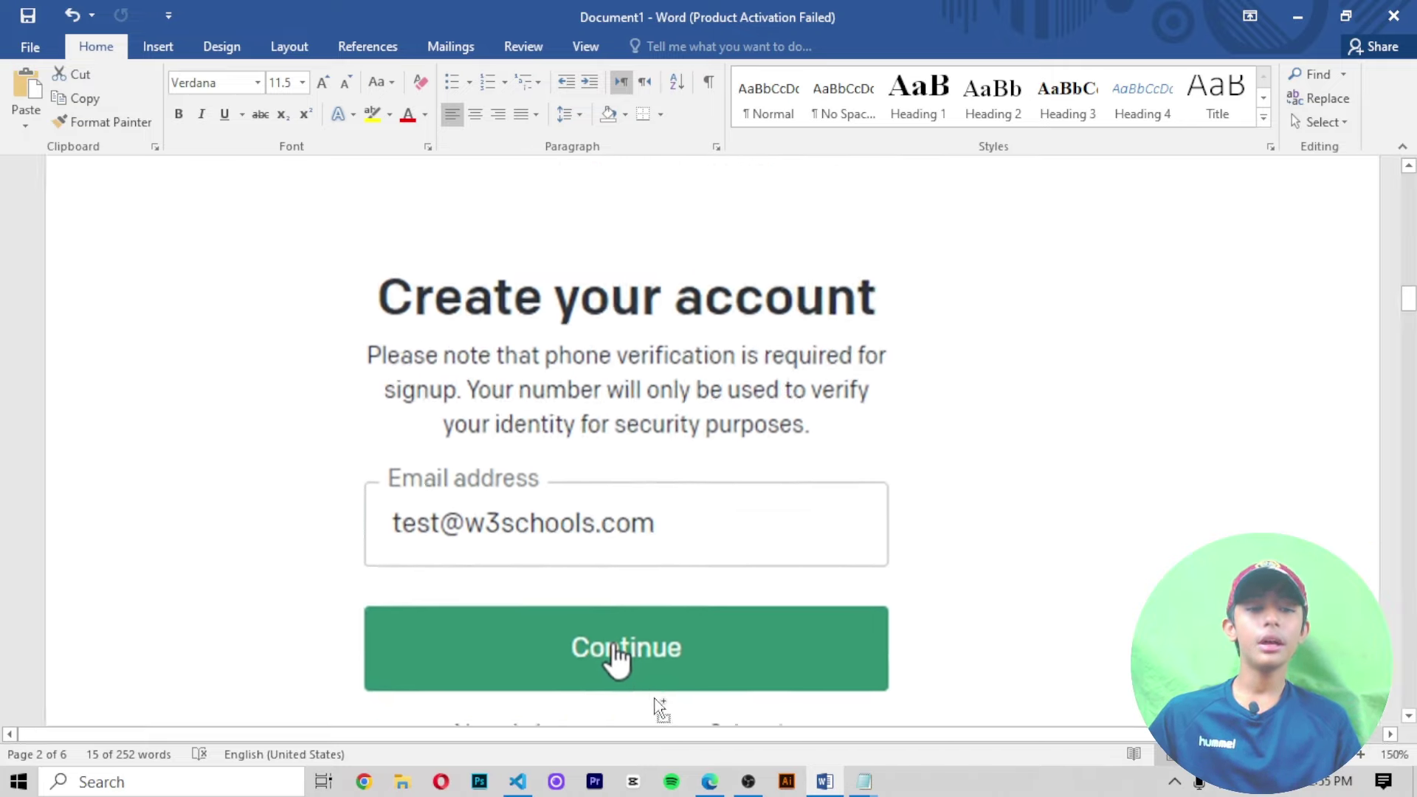
ctrl+scroll(744, 677, down, 1)
scroll(743, 642, down, 8)
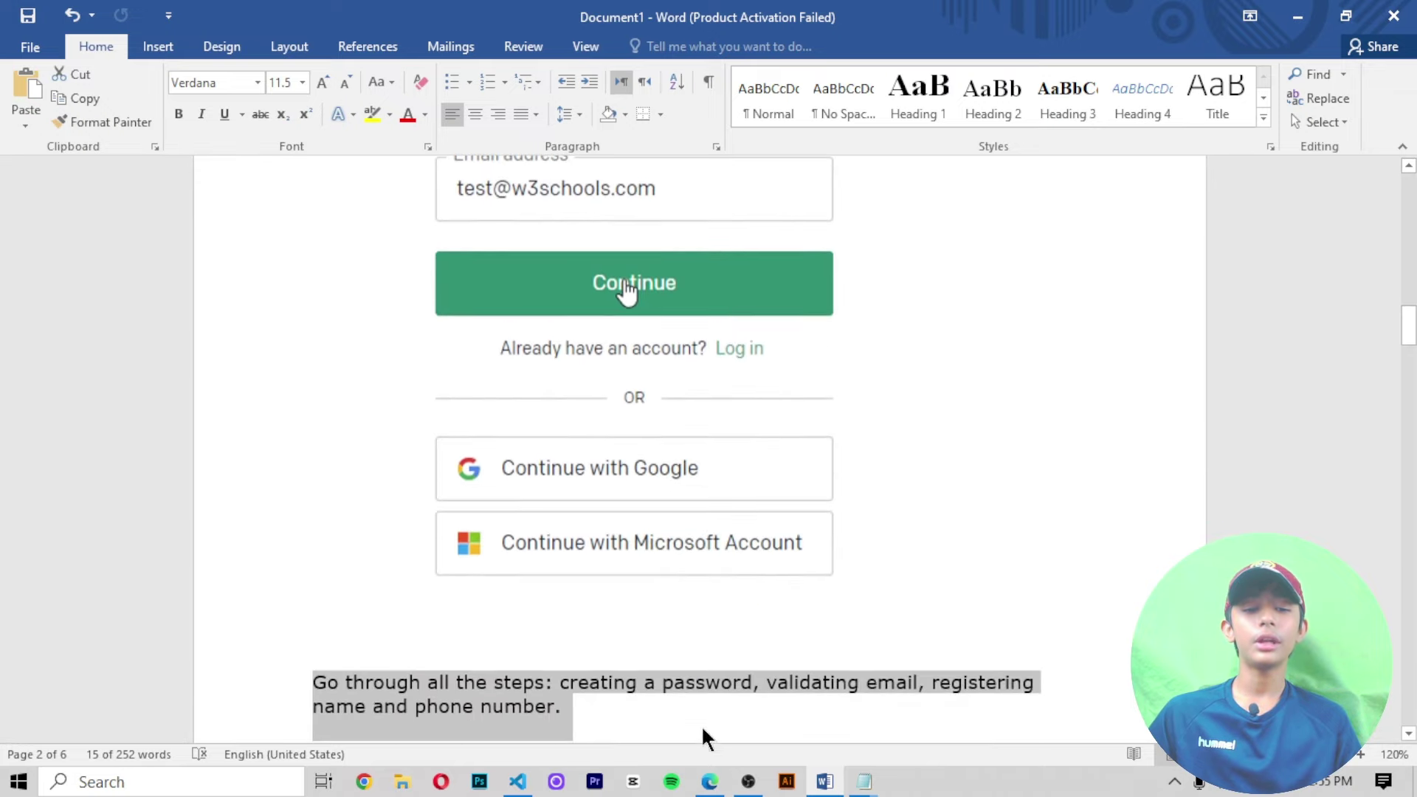
click(709, 782)
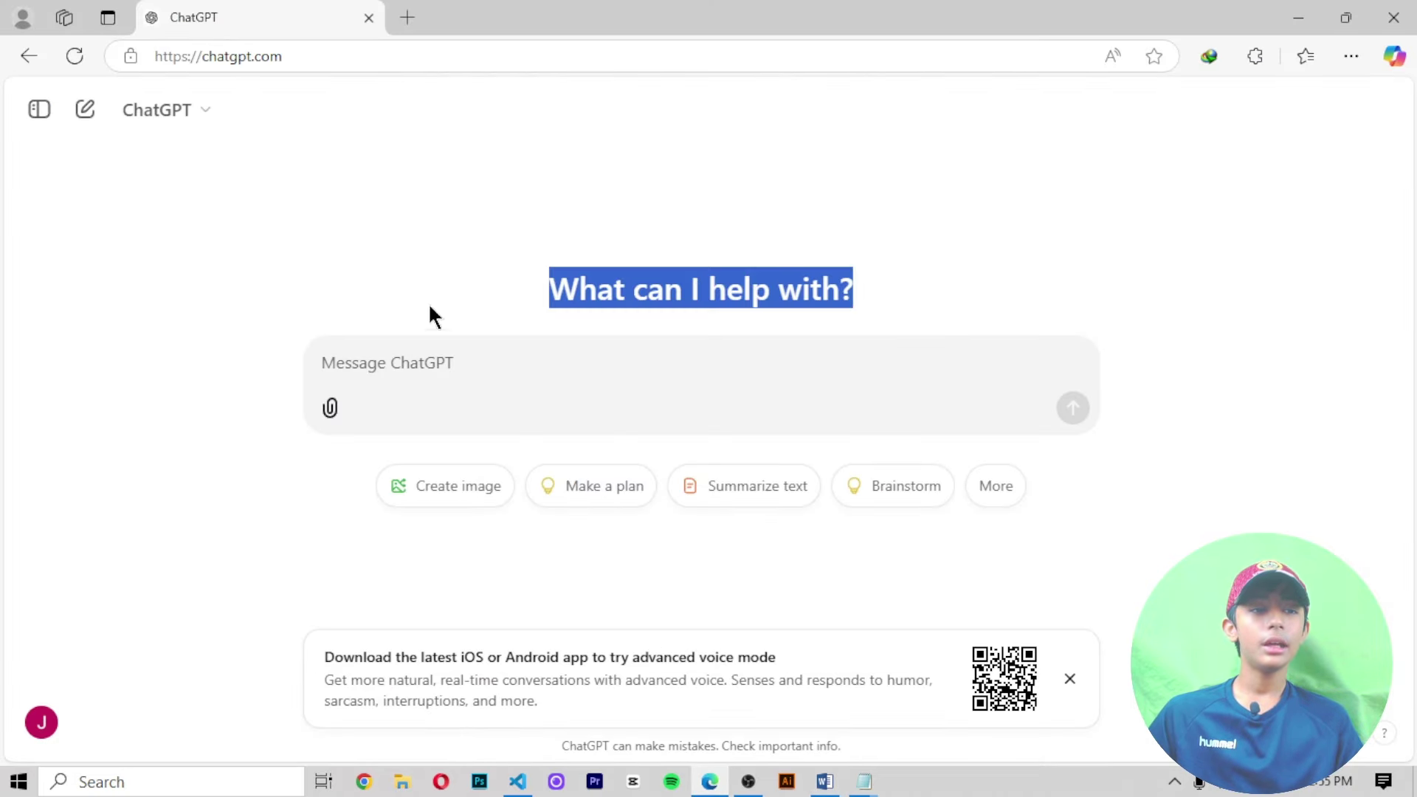
Step: Log out of ChatGPT via the avatar's Settings, then choose Sign up to create an account
click(33, 722)
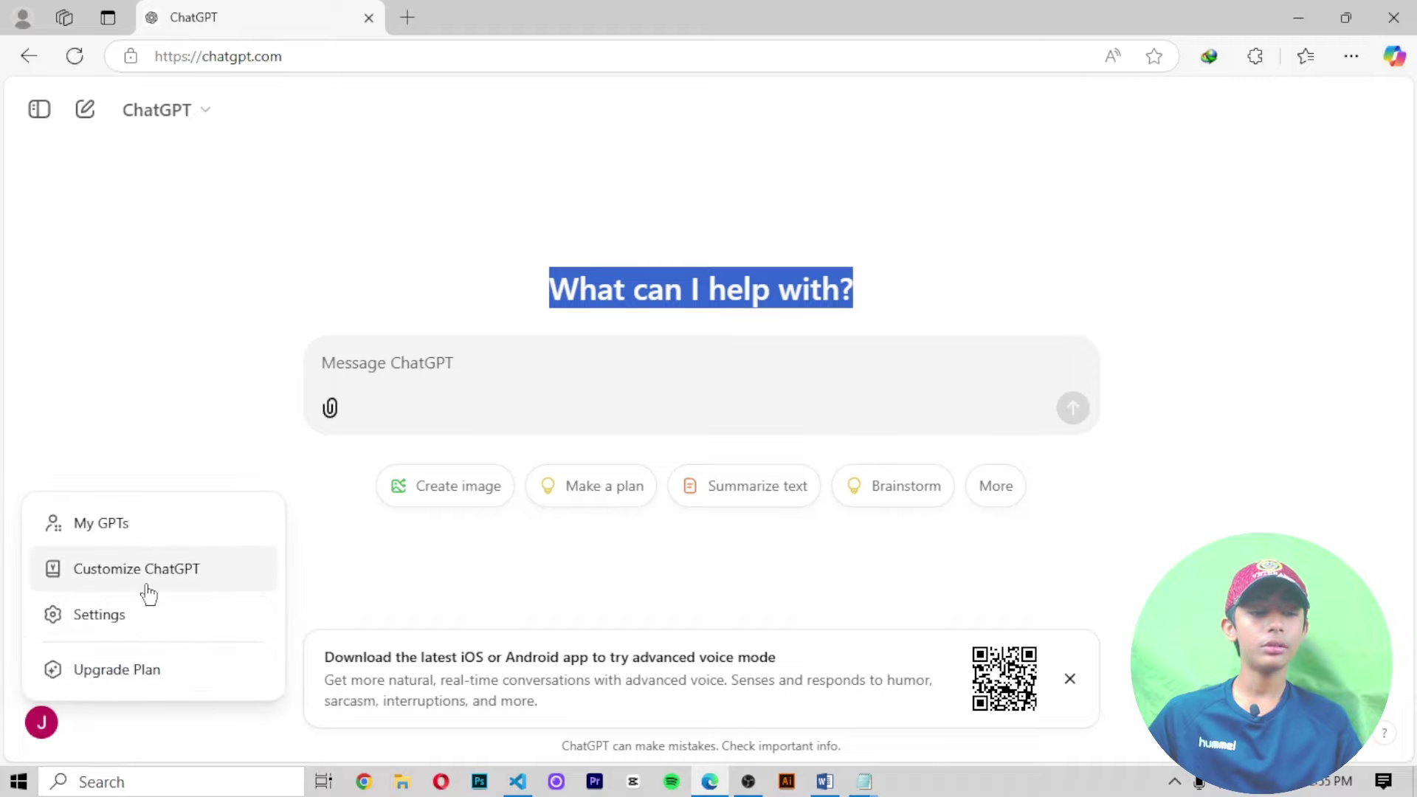
click(130, 625)
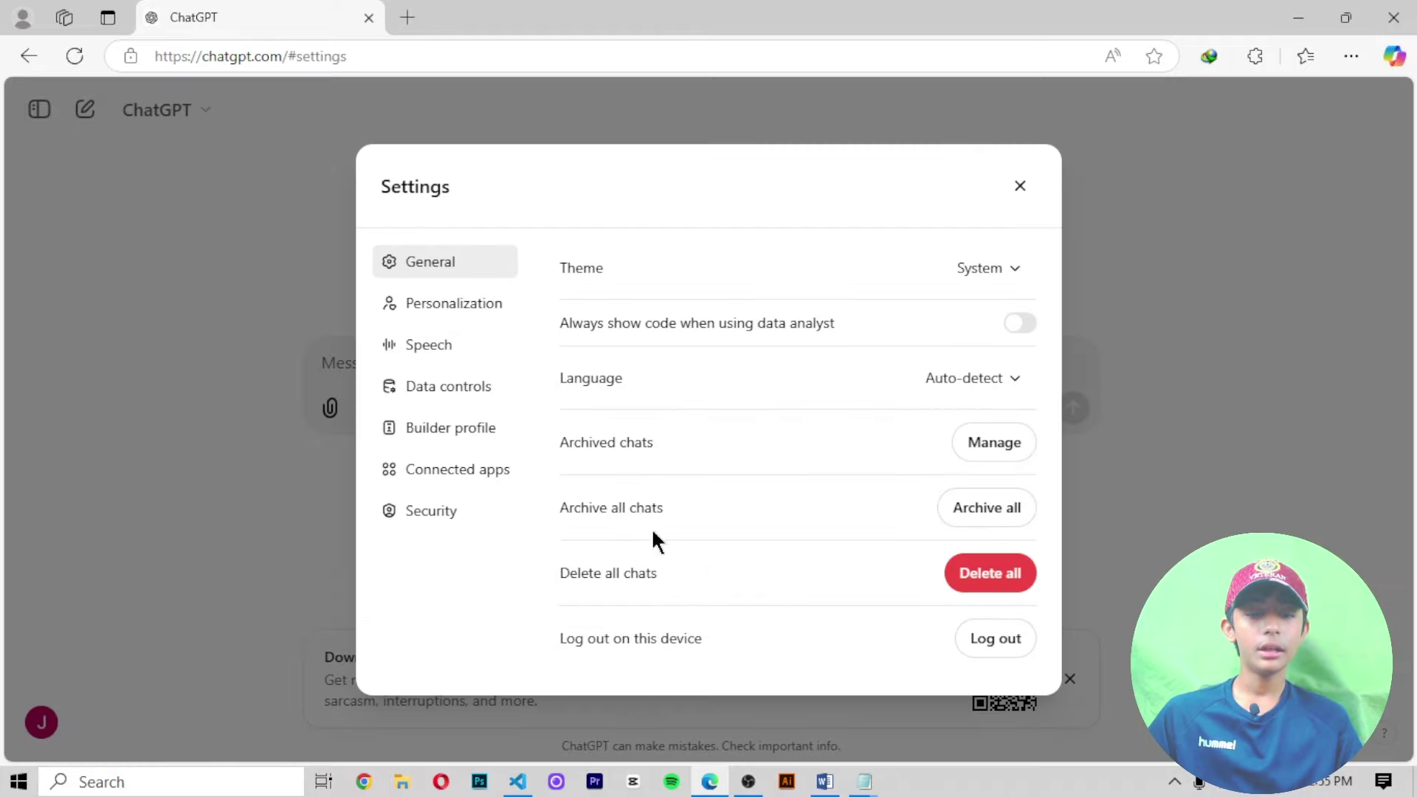
click(1016, 635)
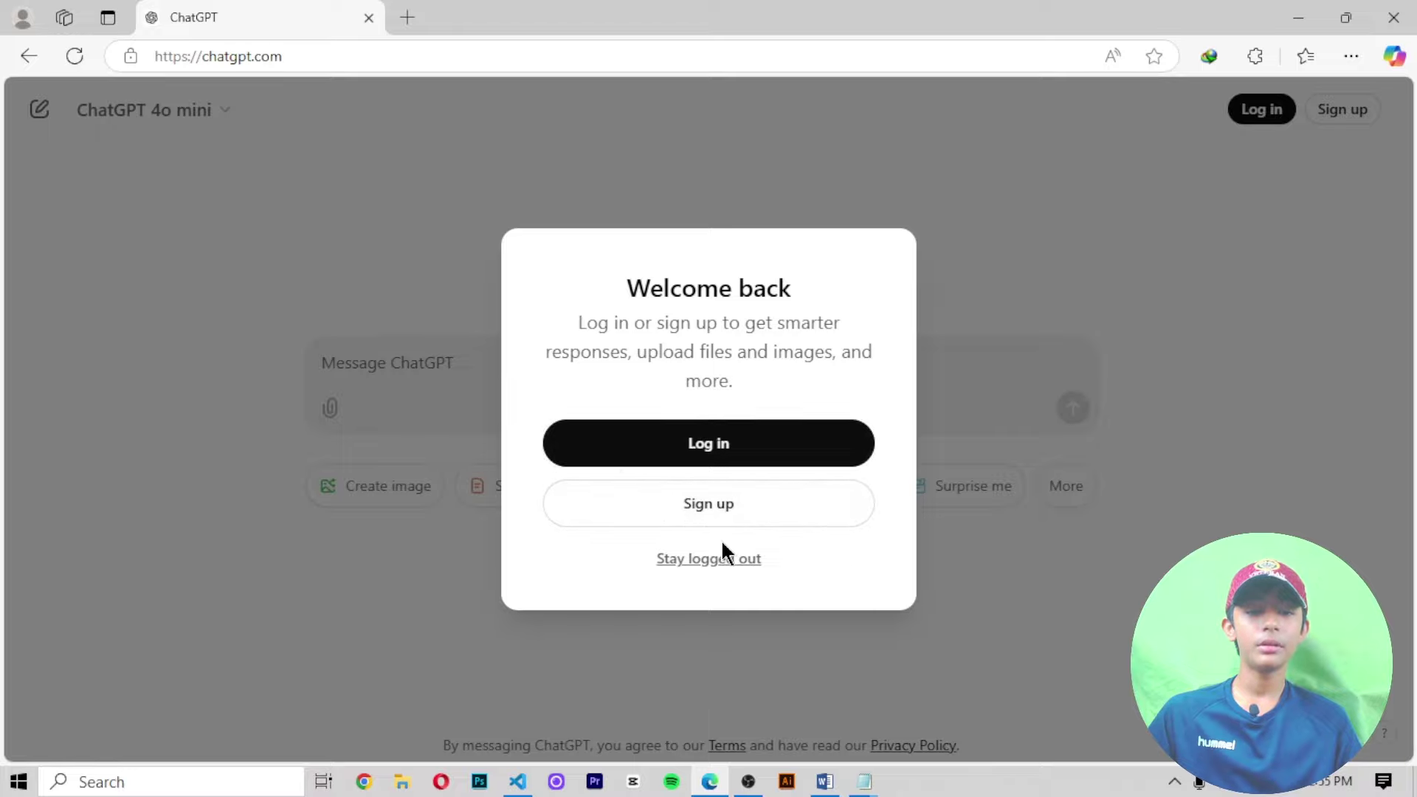
click(717, 522)
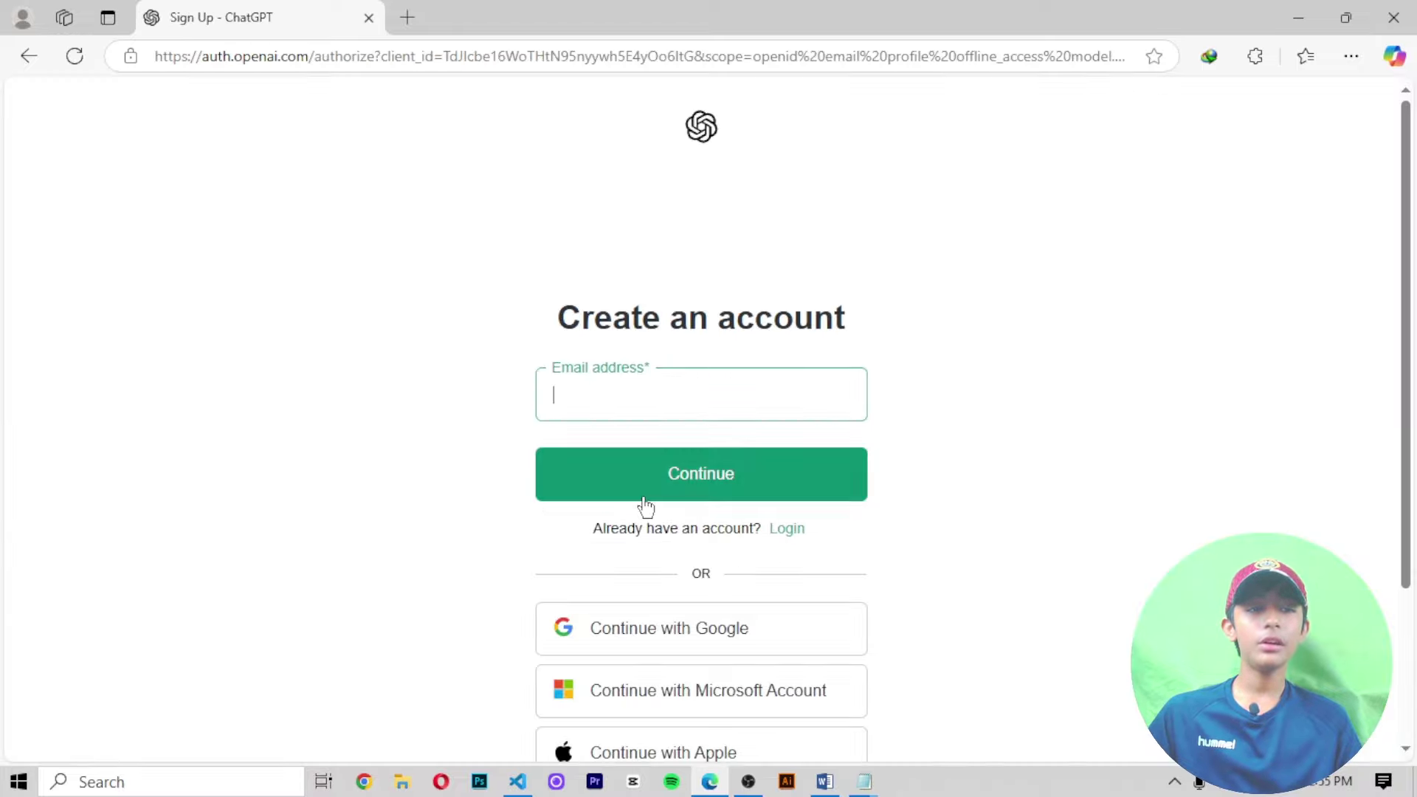
Step: Enter an email address on the Create an account form and try to continue
scroll(641, 321, down, 2)
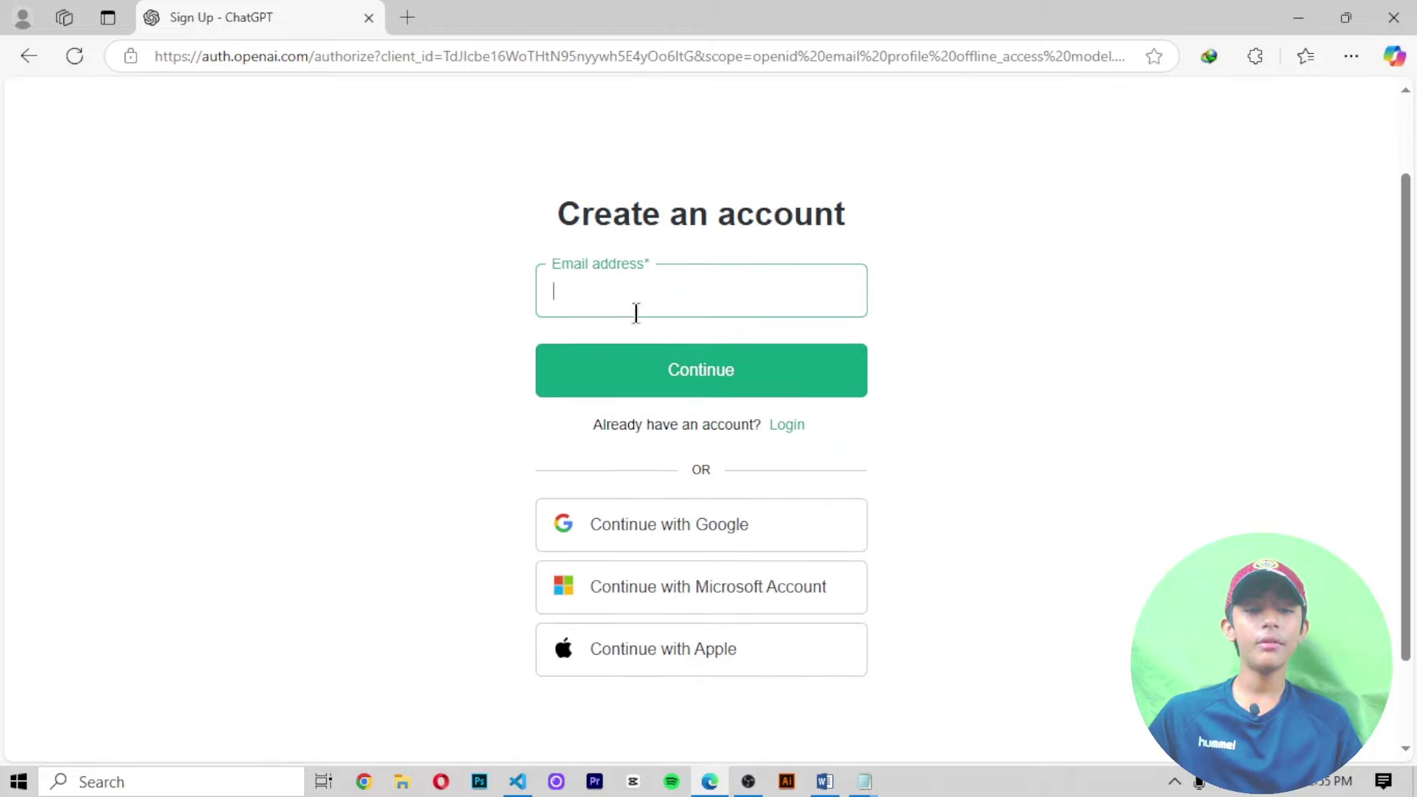
drag(557, 213, 937, 224)
click(564, 303)
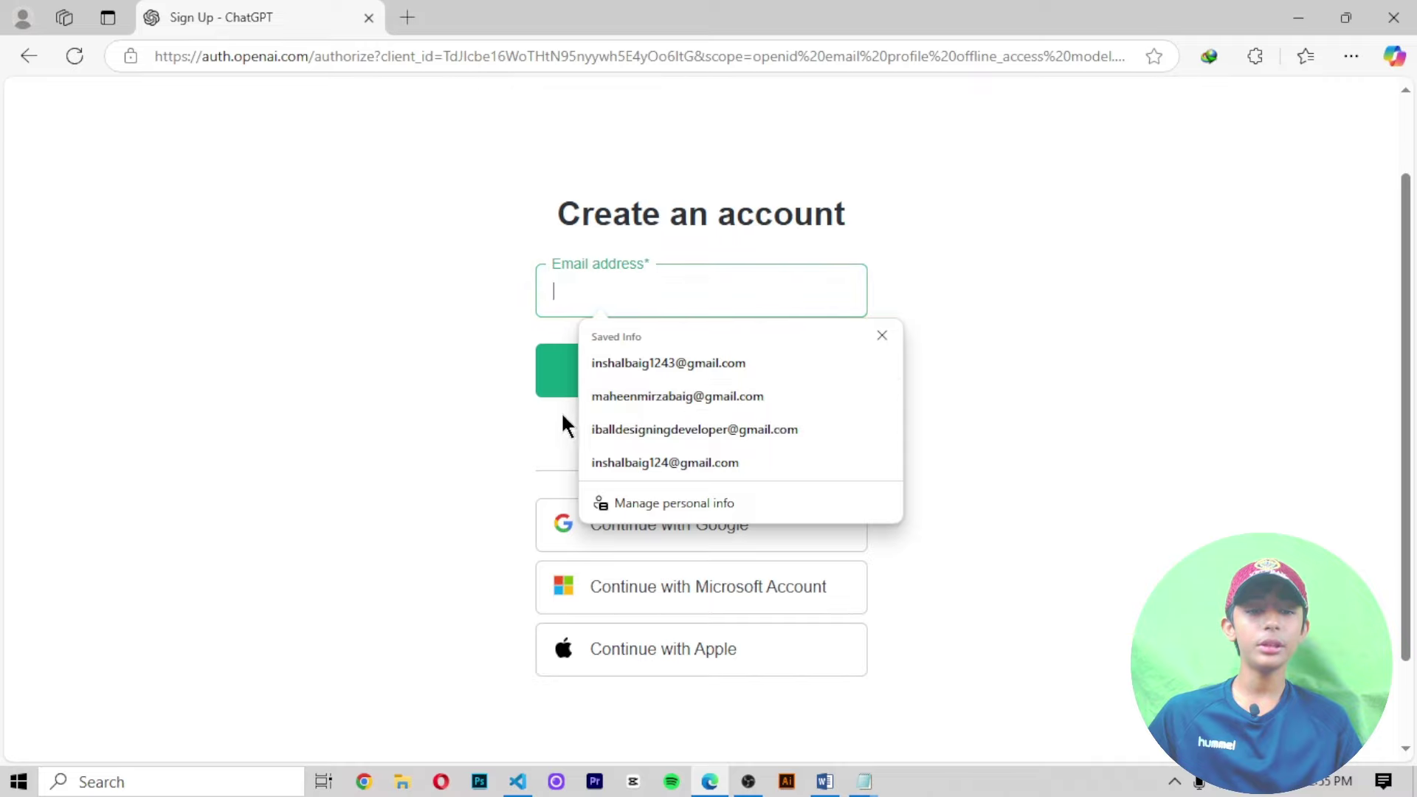
text(c)
key(BackSpace)
key(BackSpace)
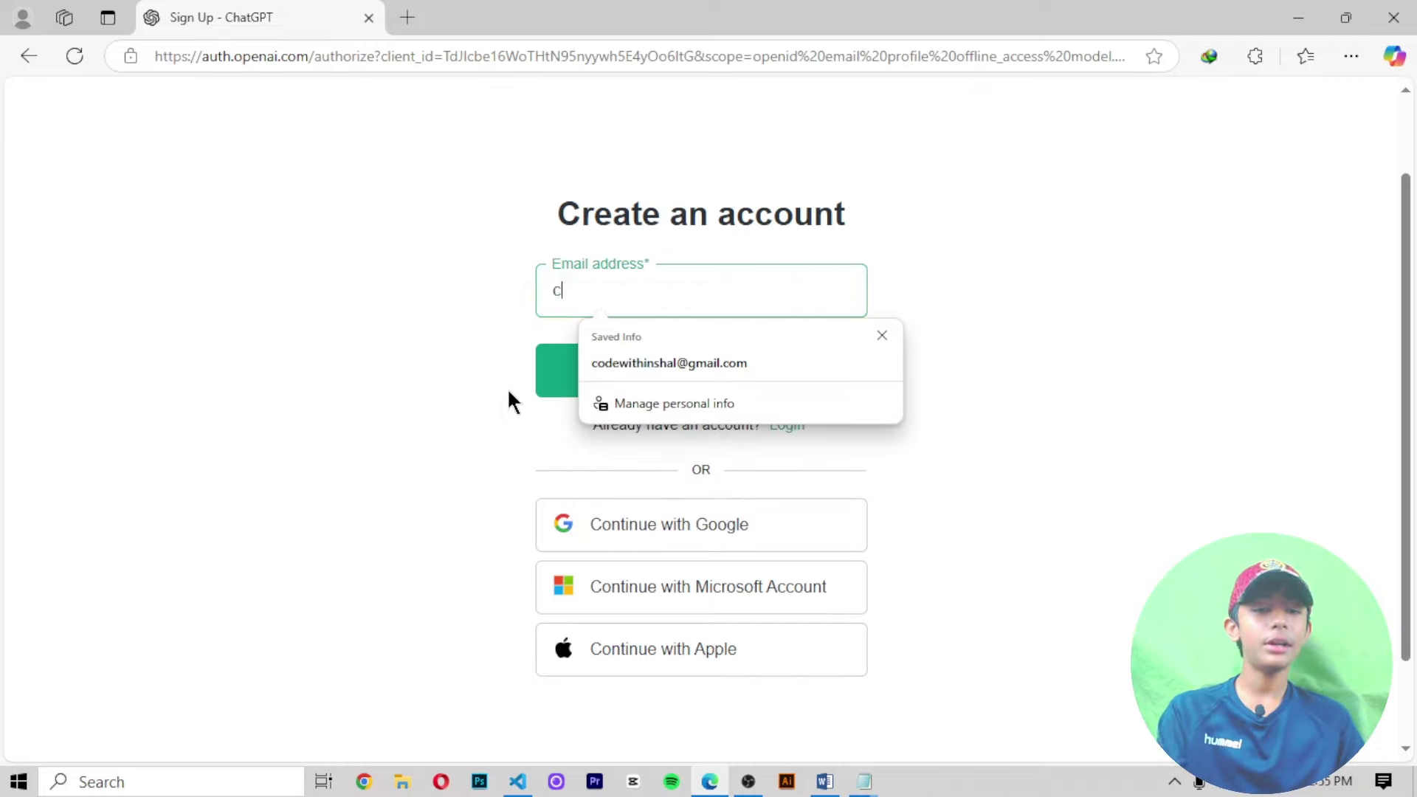
text(test@gmail)
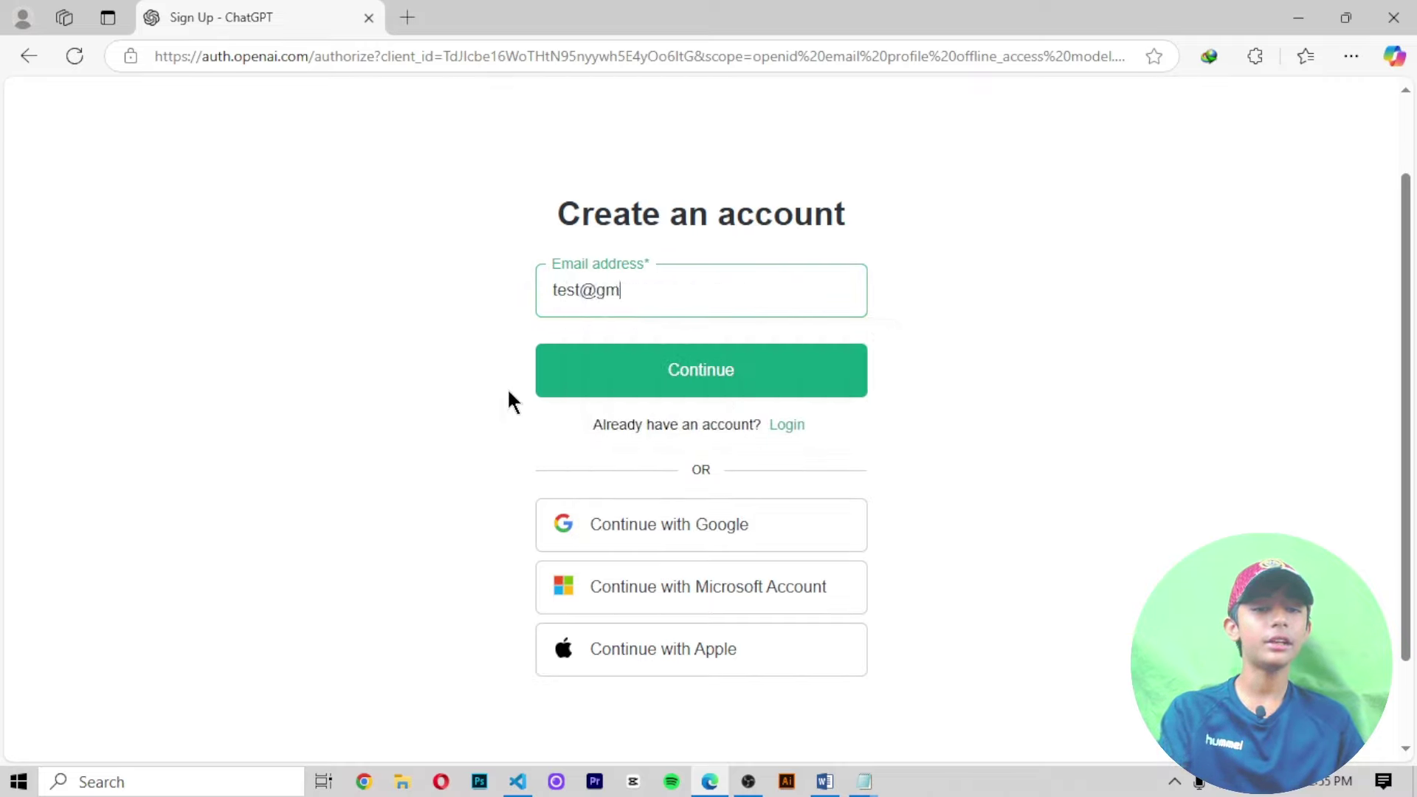
key(BackSpace)
key(BackSpace)
key(BackSpace)
key(BackSpace)
key(BackSpace)
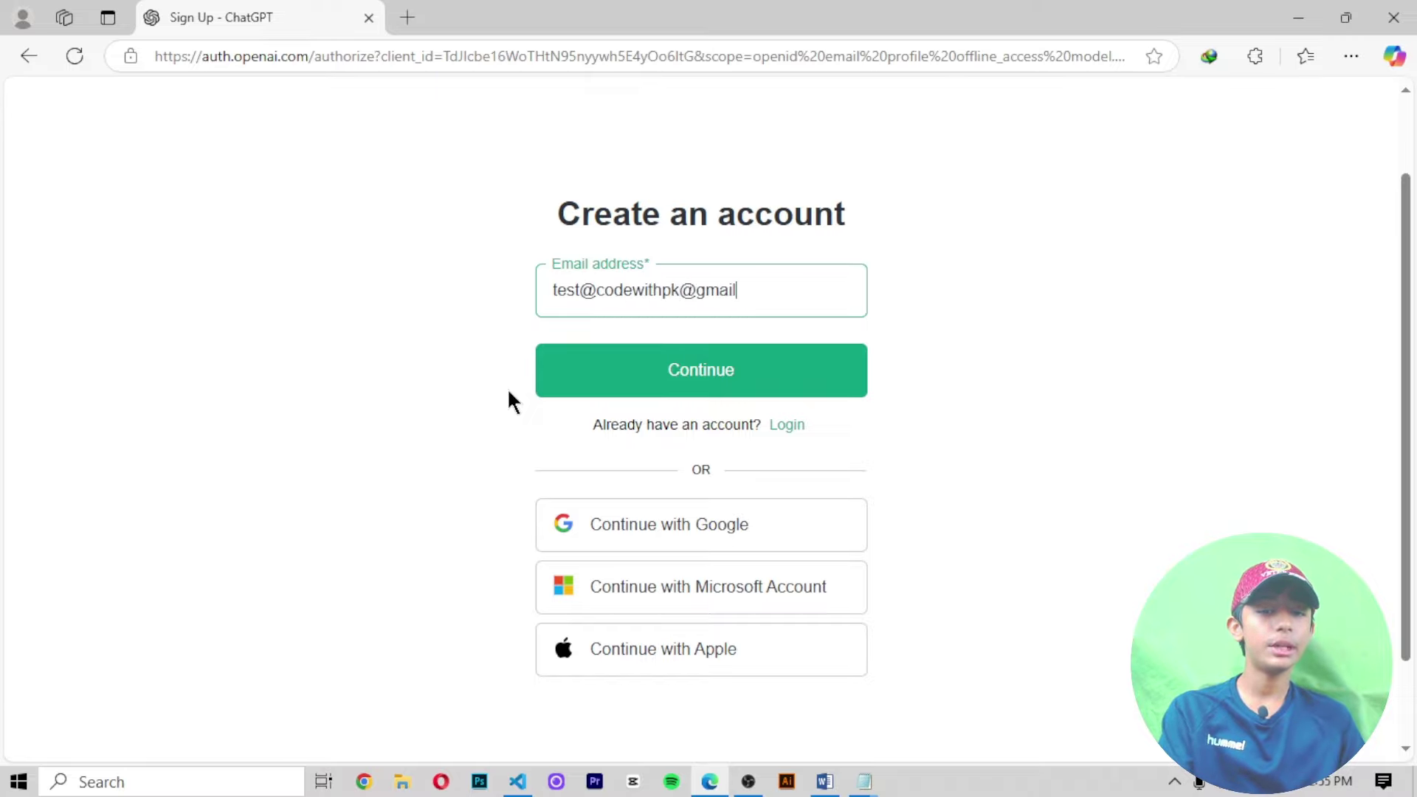
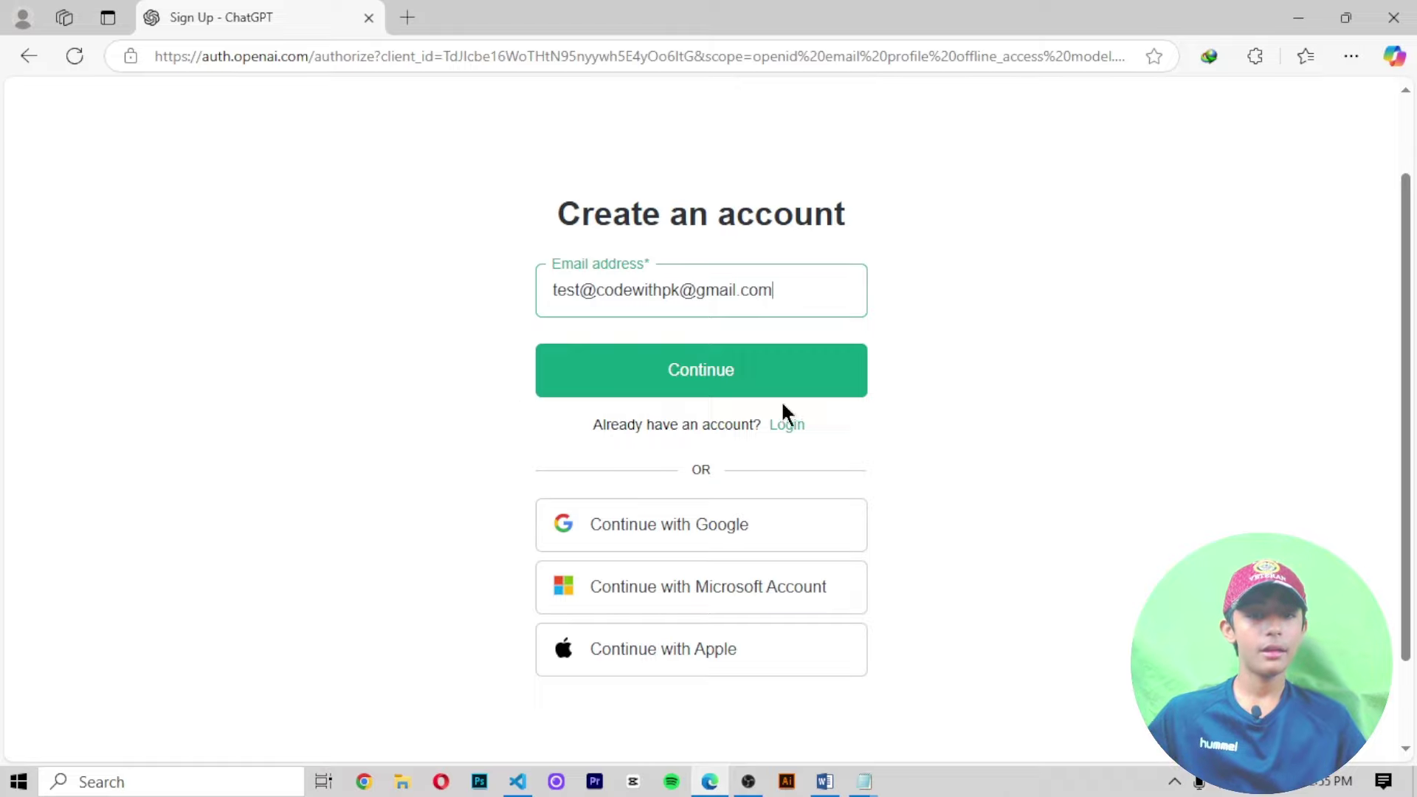
click(782, 410)
Step: Replace the rejected email with a different address and submit it
key(ctrl+a)
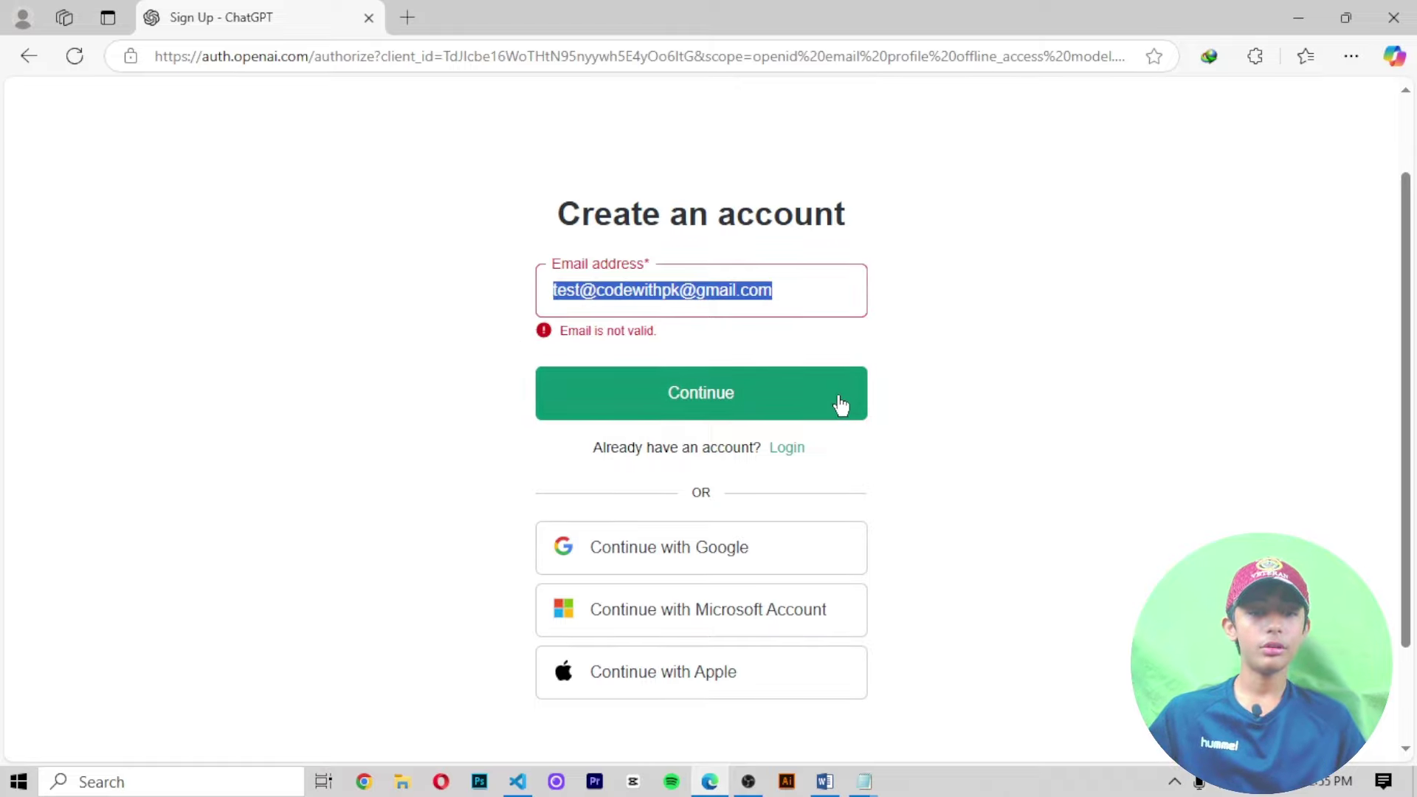
key(BackSpace)
text(codewithrayyan)
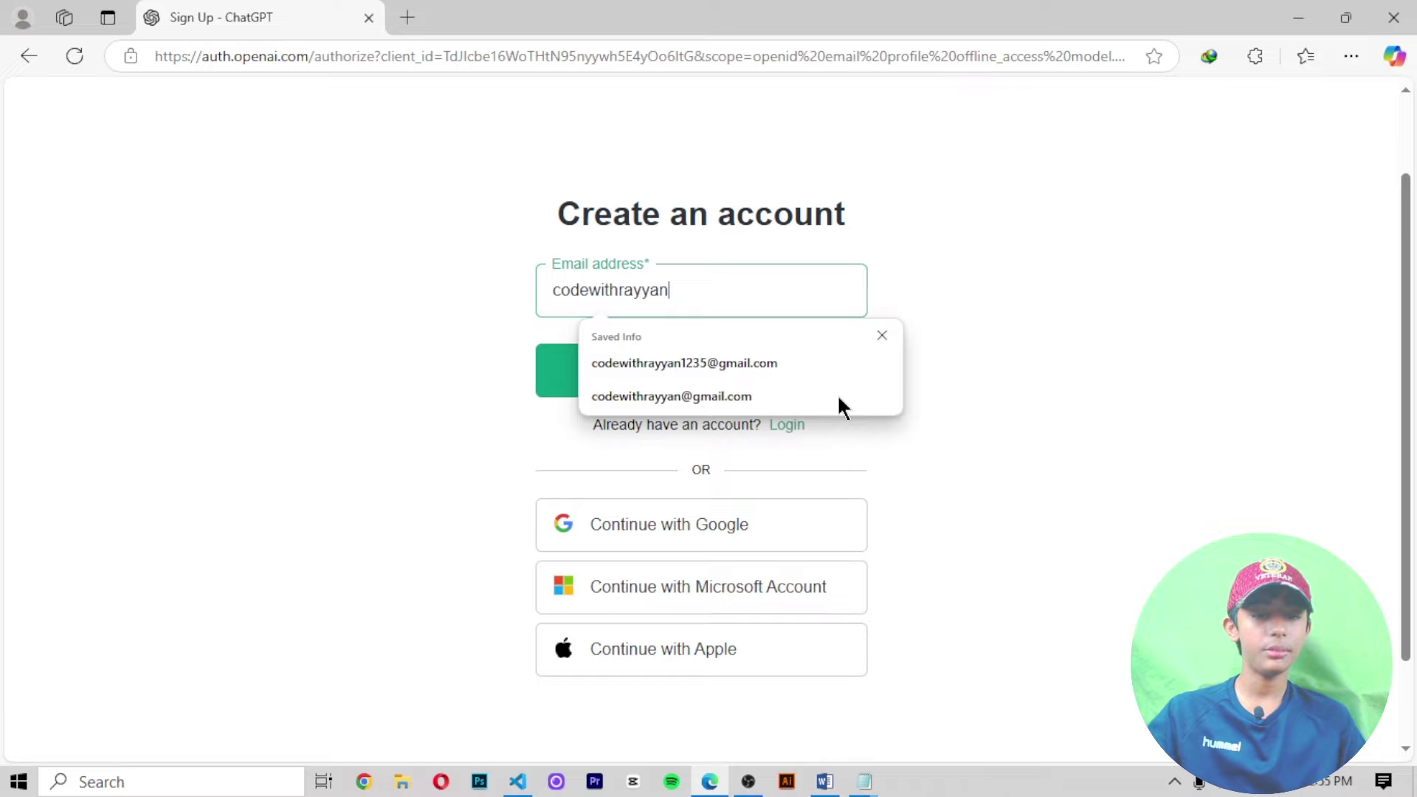
key(ctrl+a)
text(rayy)
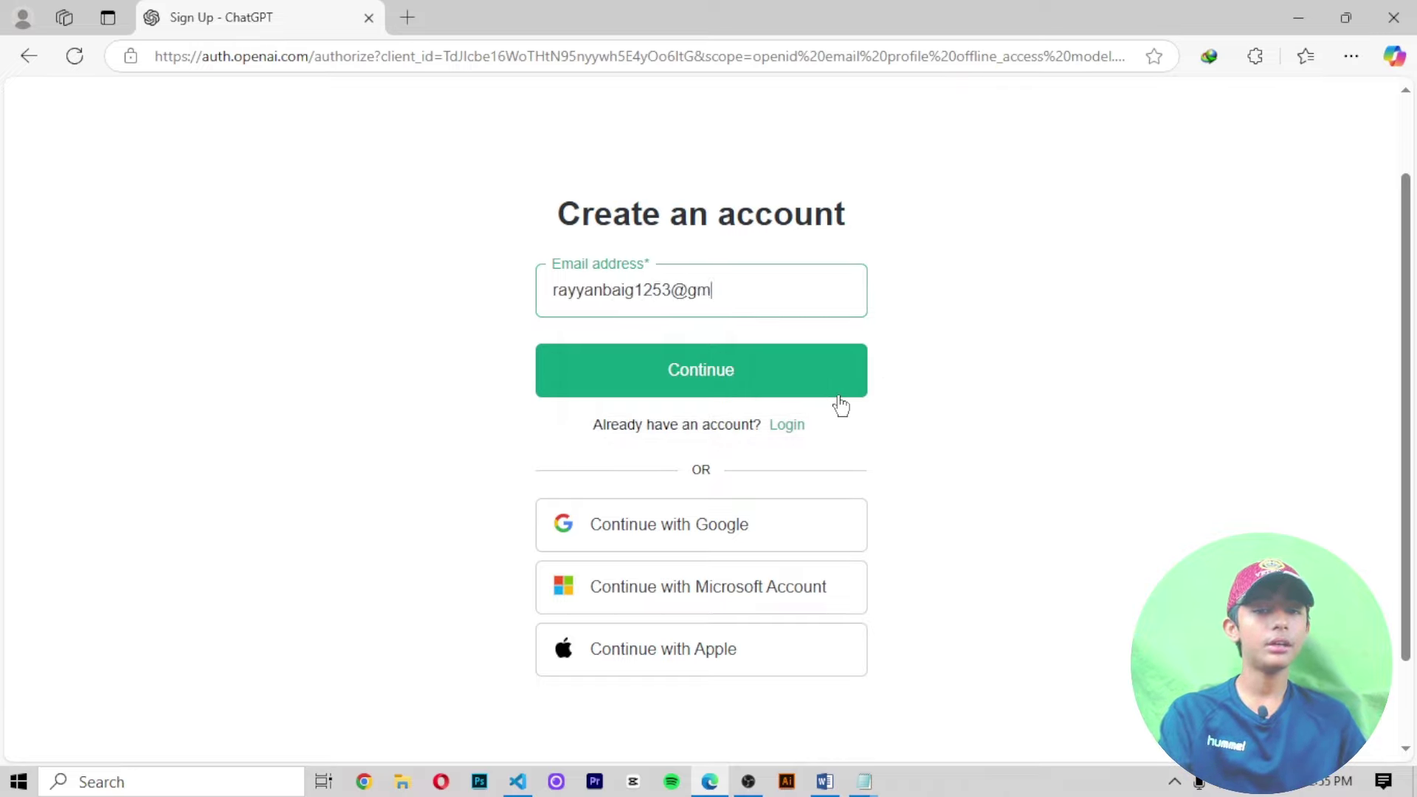
click(806, 370)
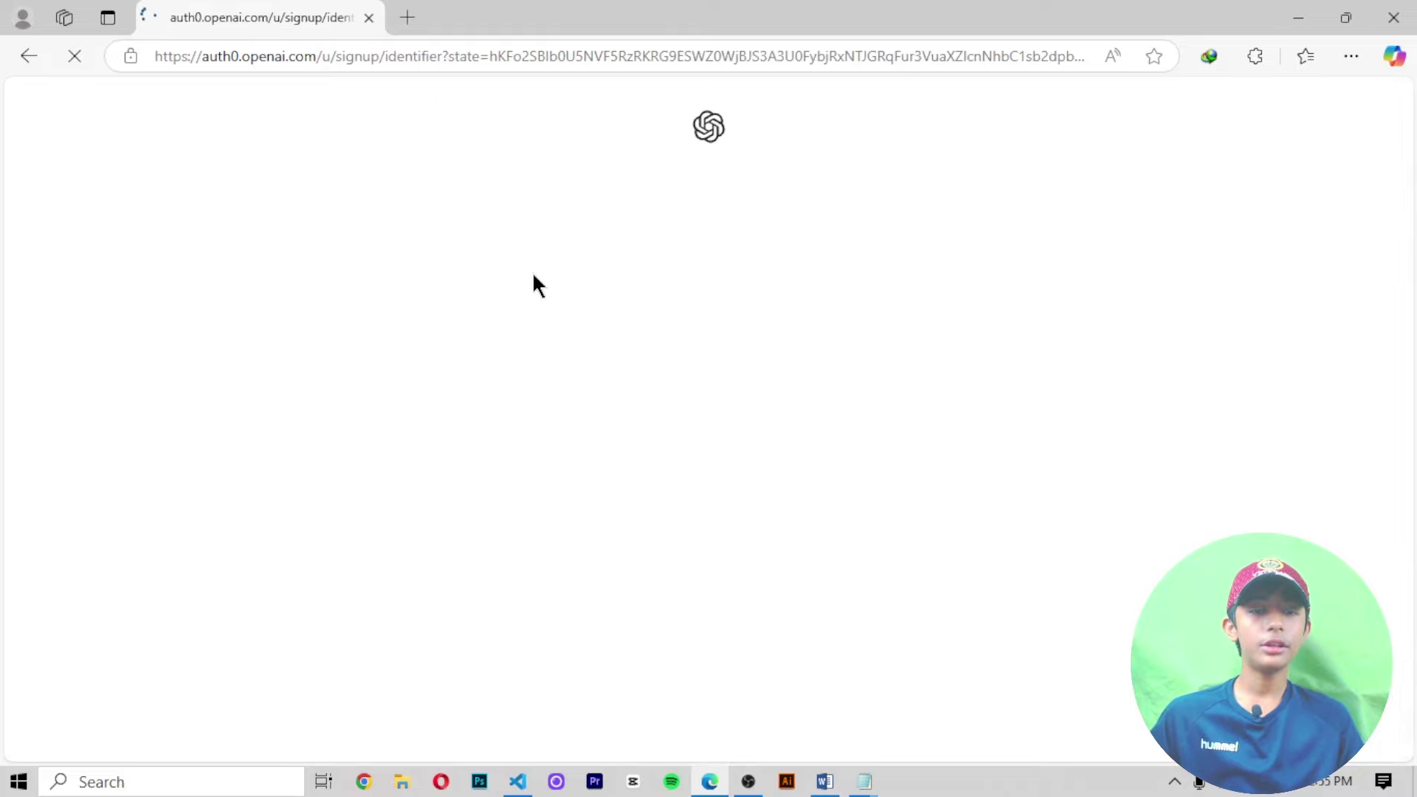
Step: Enter a new account password in the Password field, clearing and retyping it twice
click(790, 433)
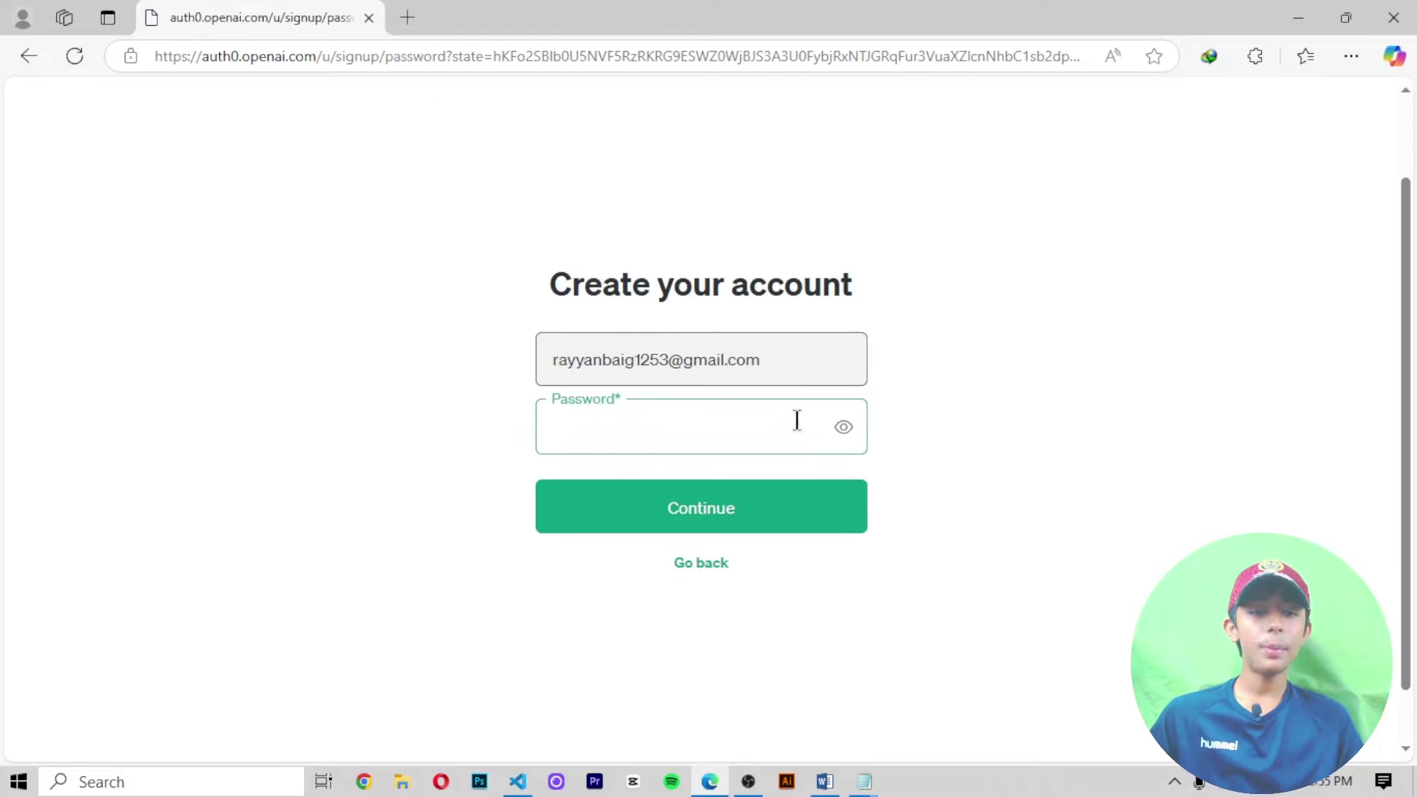
text(••••••••••••••)
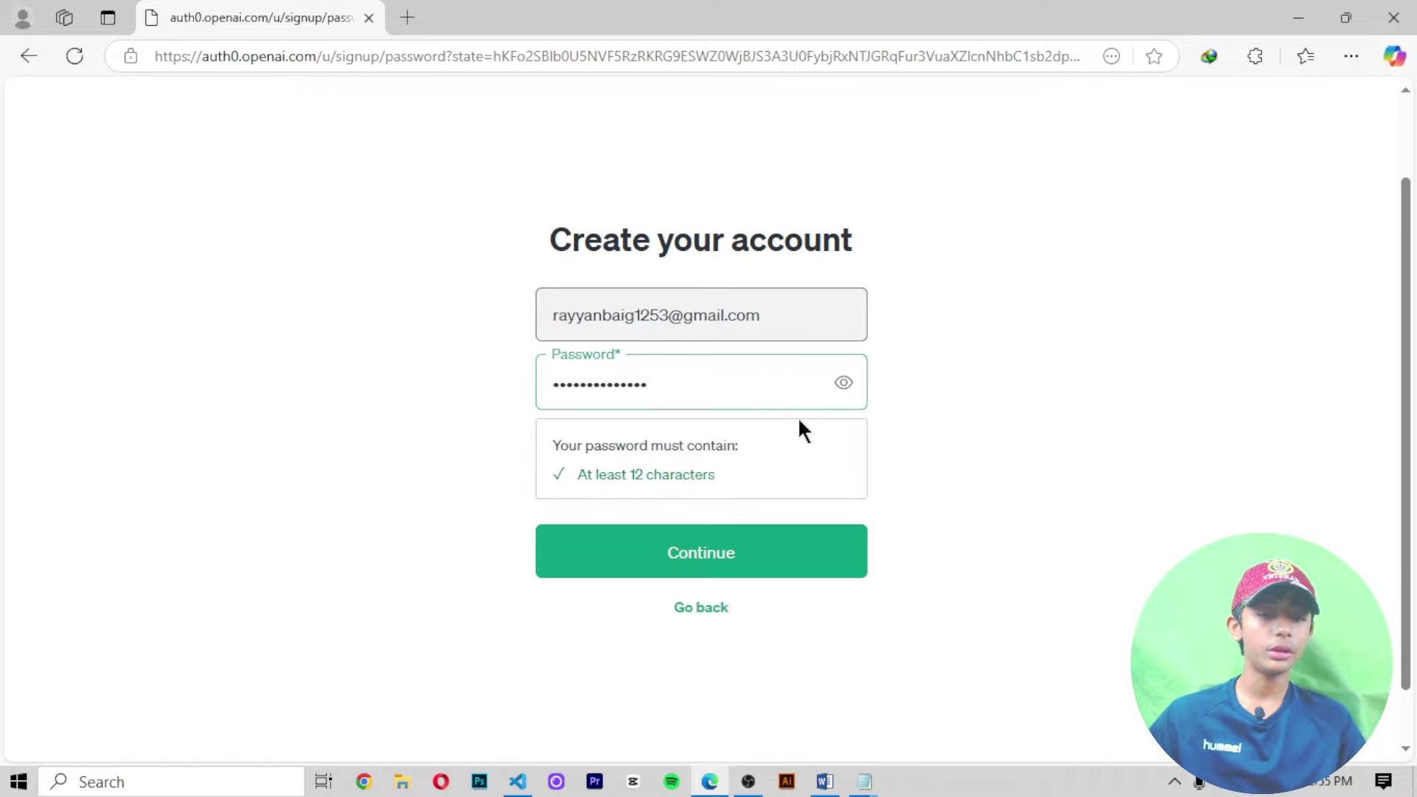
key(ctrl+a)
key(BackSpace)
text(••••••)
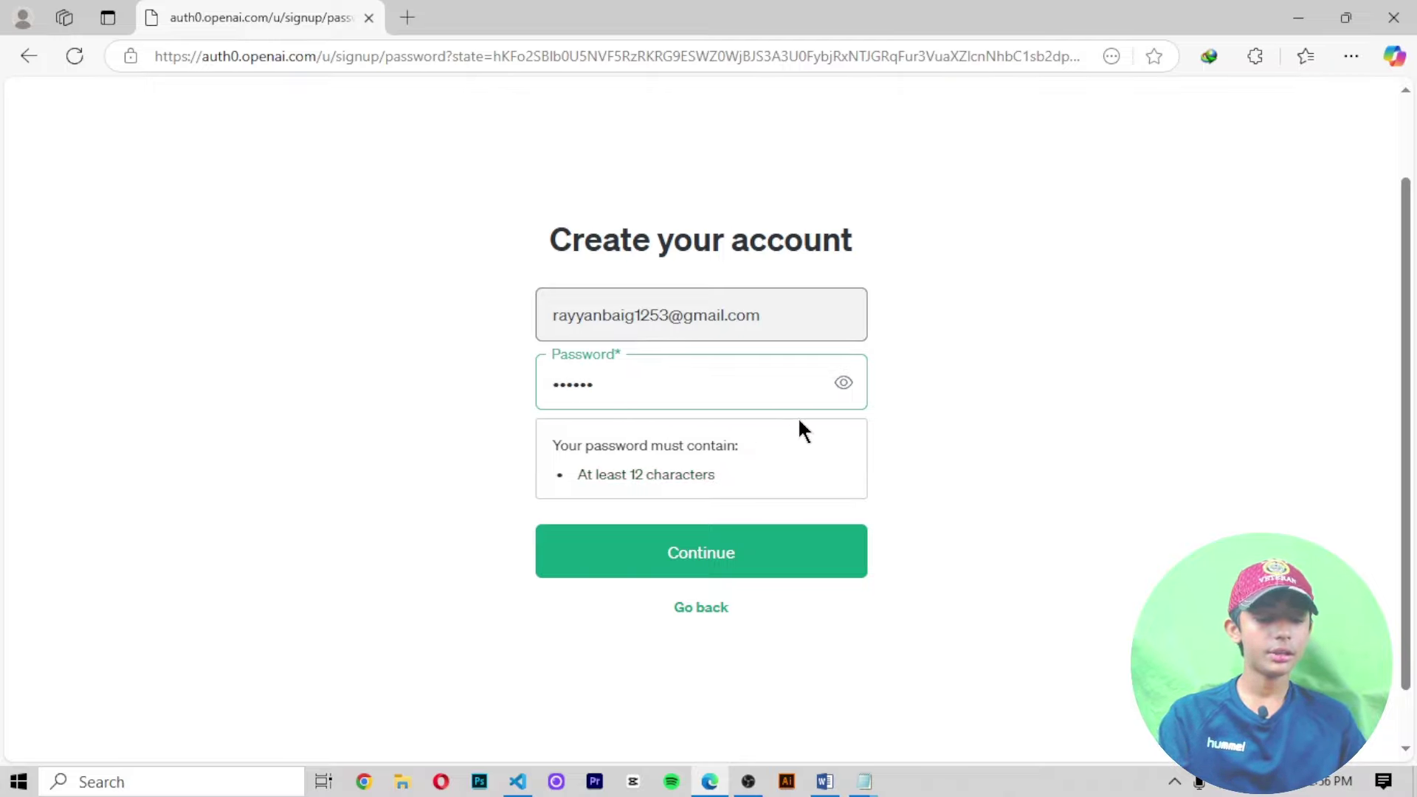
key(ctrl+a)
key(BackSpace)
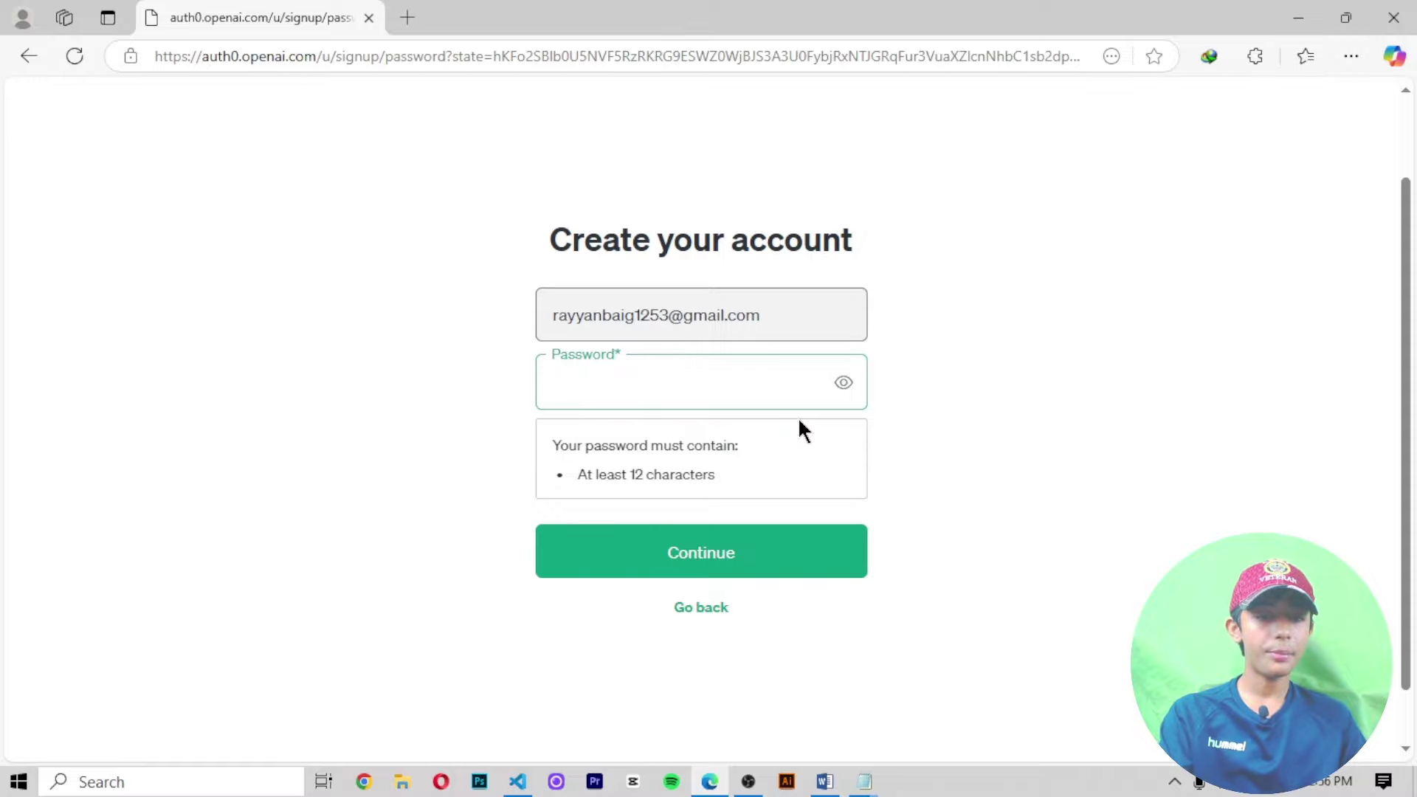
text(••••••)
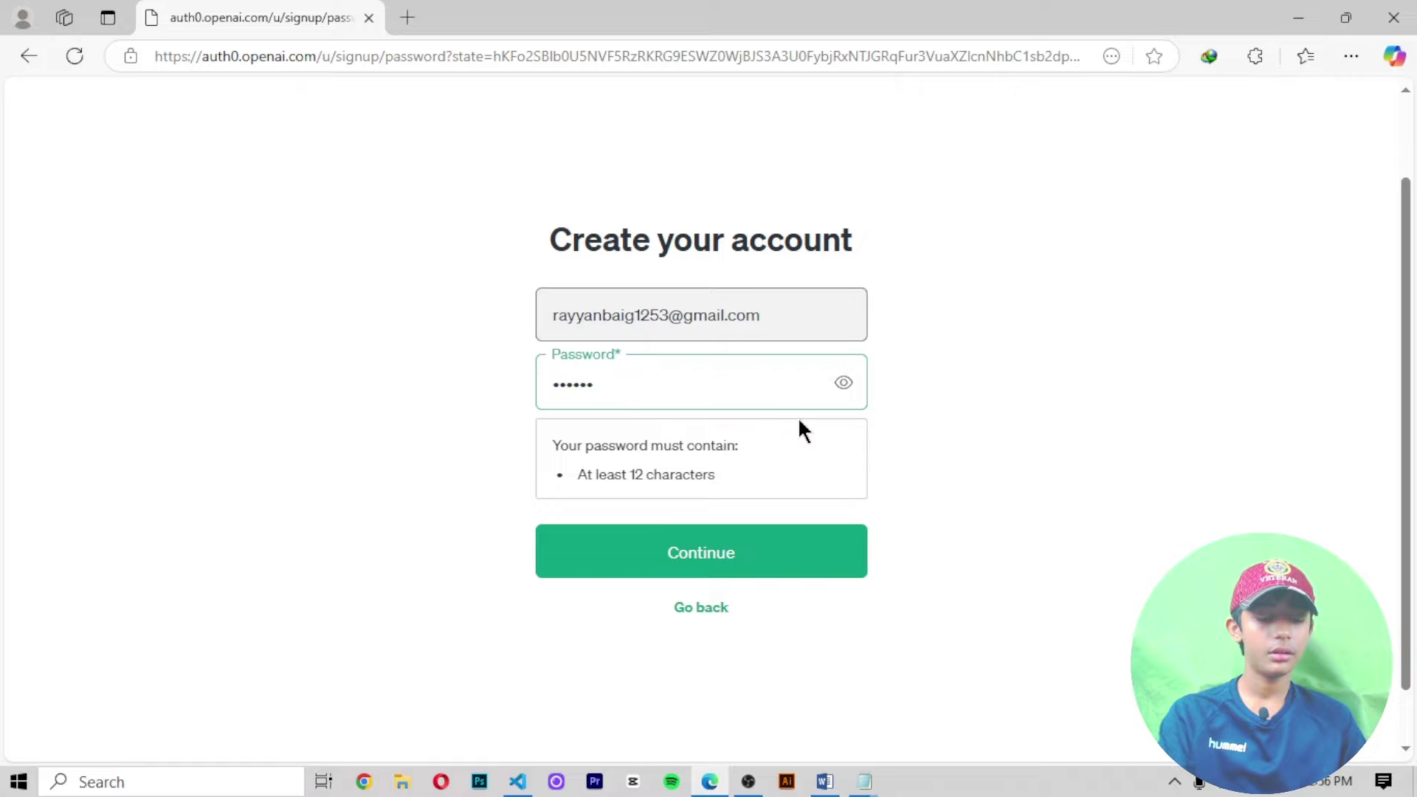
Step: Reveal the password, lengthen it to meet the At least 12 characters rule, and submit it
click(845, 384)
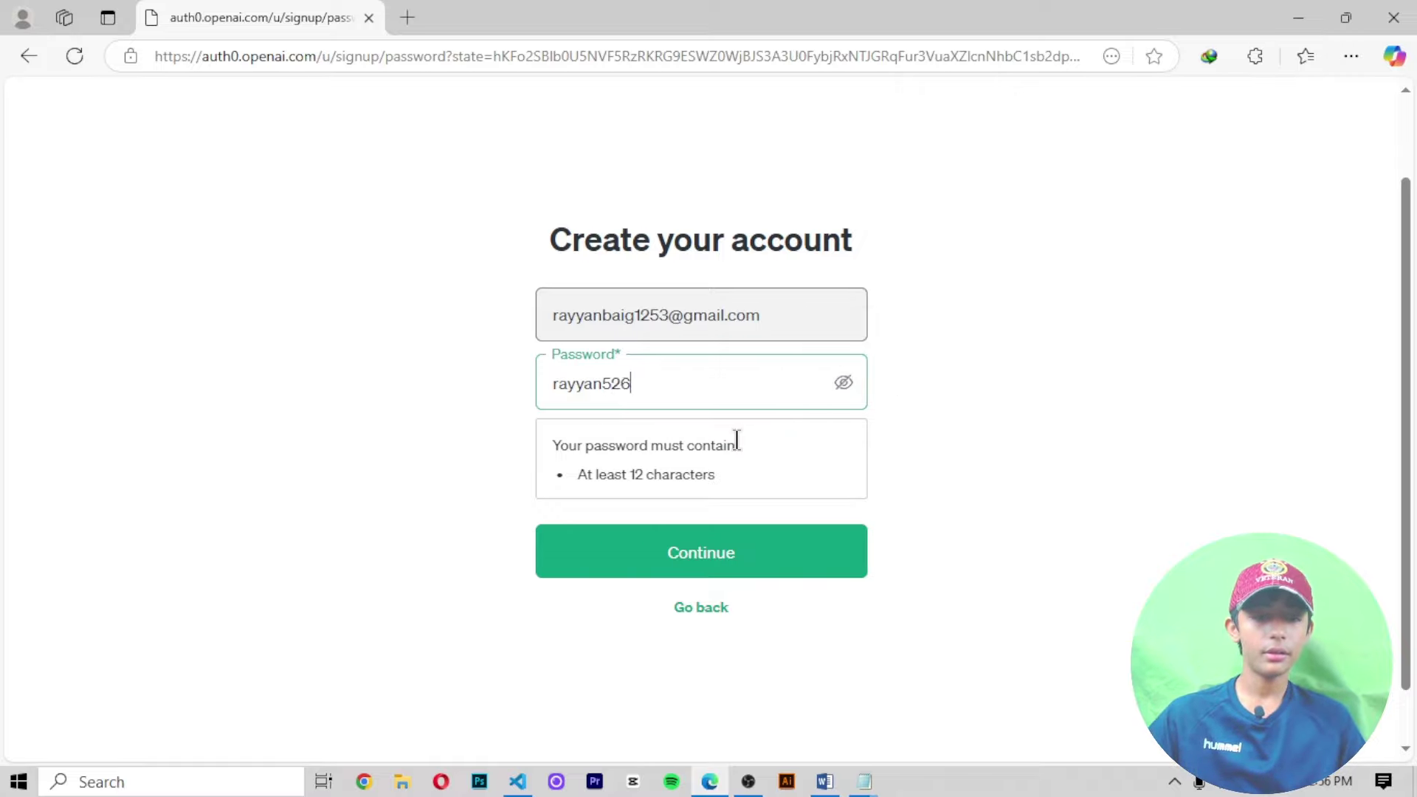
drag(715, 476, 648, 476)
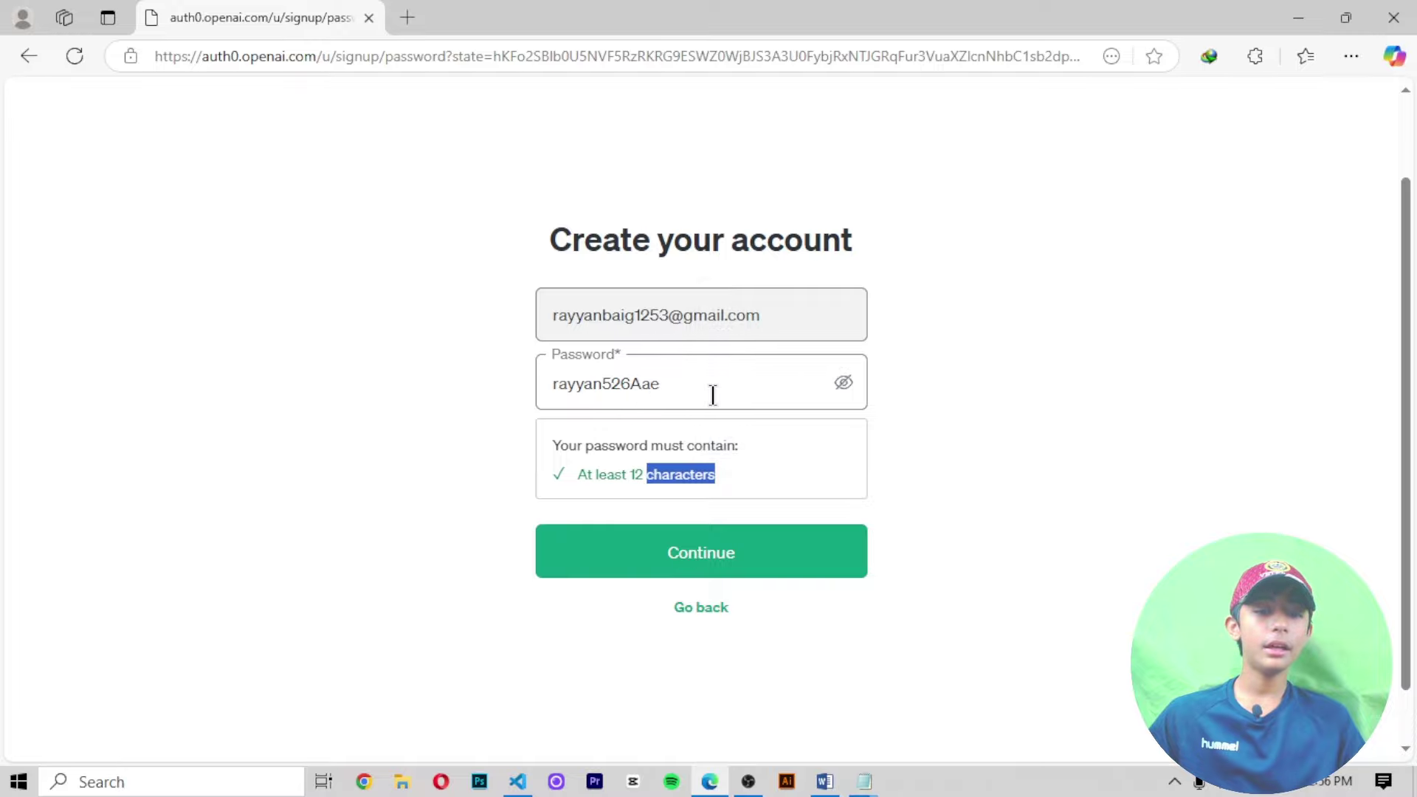
key(ctrl+plus)
key(ctrl+plus)
key(ctrl+plus)
key(ctrl+plus)
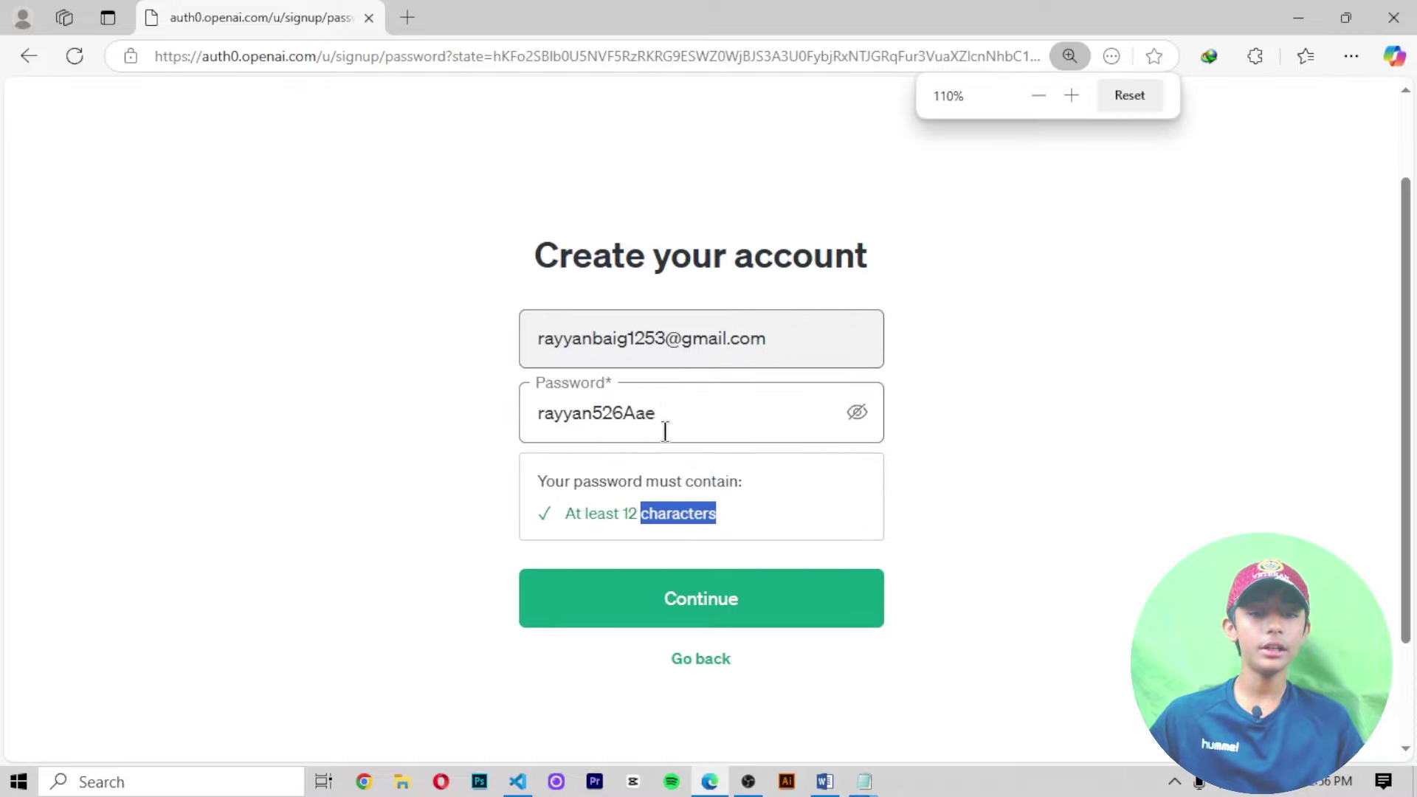
scroll(672, 423, down, 2)
drag(639, 307, 548, 454)
drag(449, 466, 684, 499)
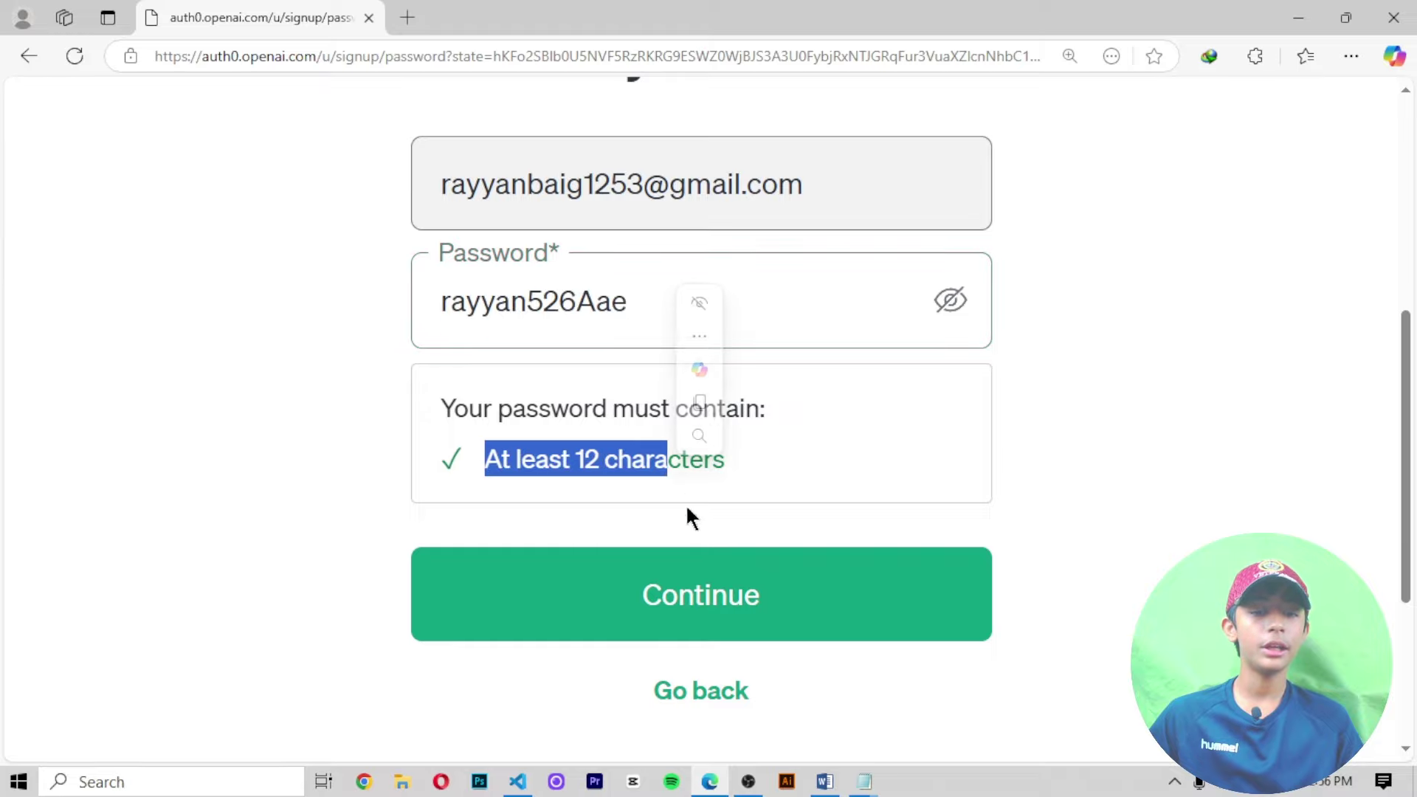
click(701, 583)
key(ctrl+minus)
key(ctrl+minus)
key(ctrl+minus)
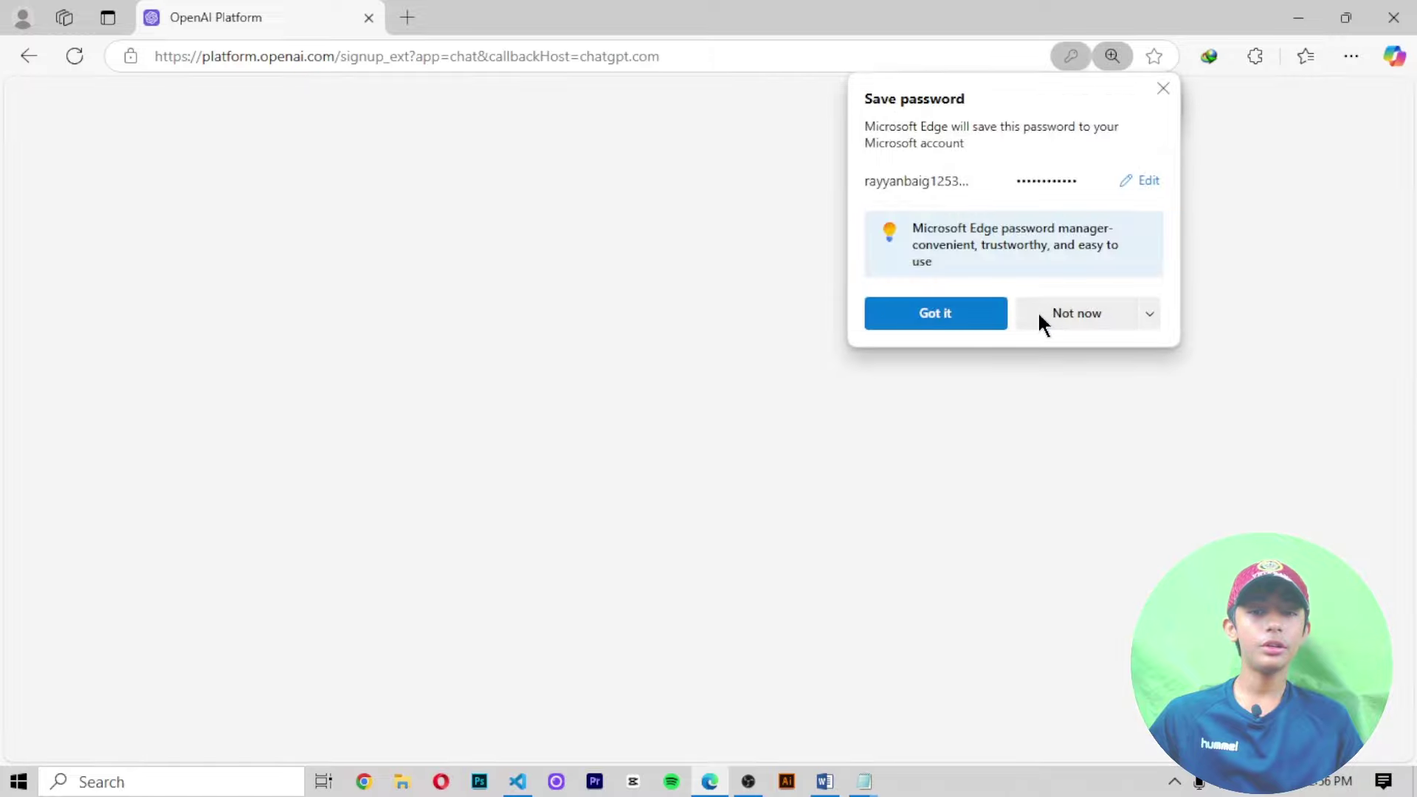
Step: Reset the zoom, decline Edge's Save password offer, and go back from email verification
key(ctrl+minus)
click(1043, 312)
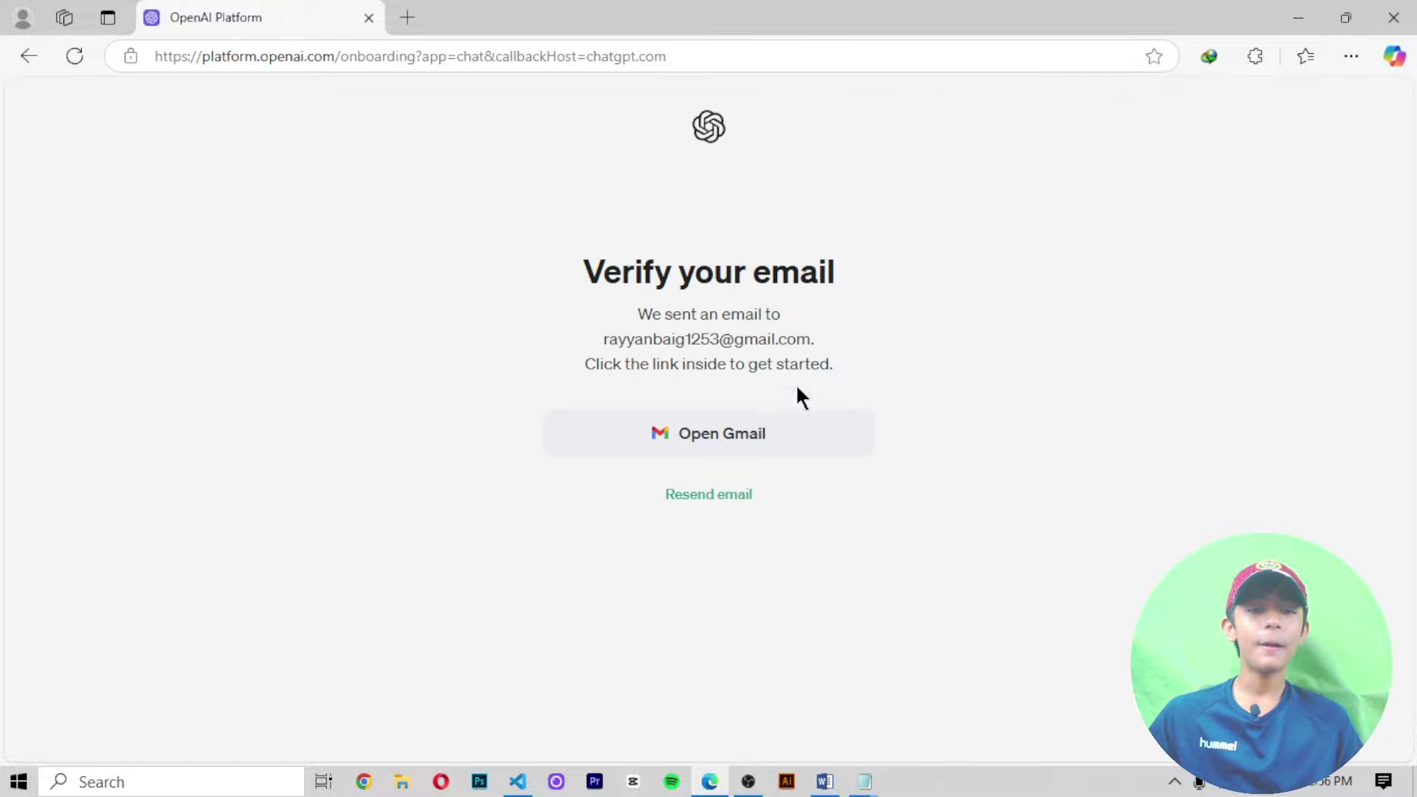
ctrl+scroll(939, 480, up, 4)
ctrl+scroll(679, 345, down, 2)
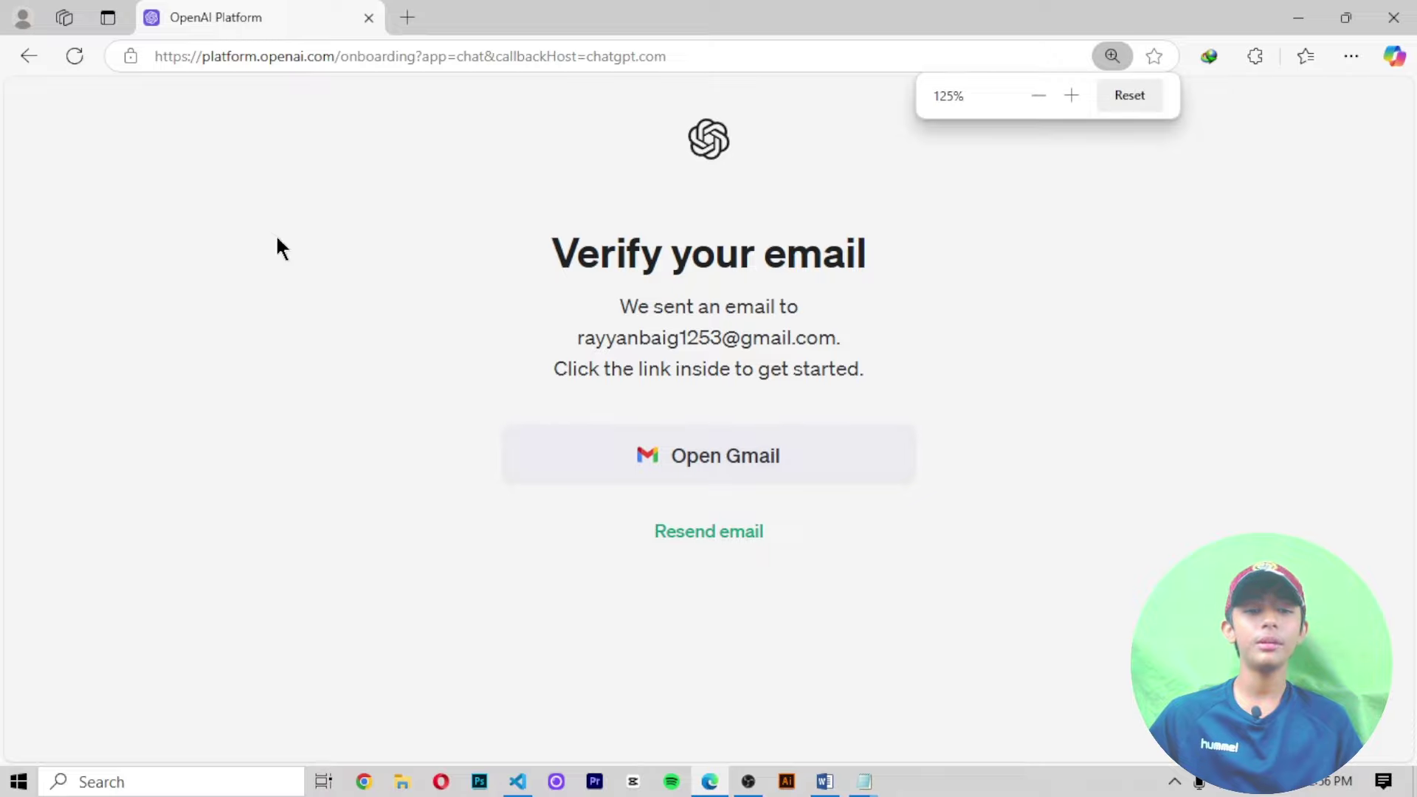
click(29, 55)
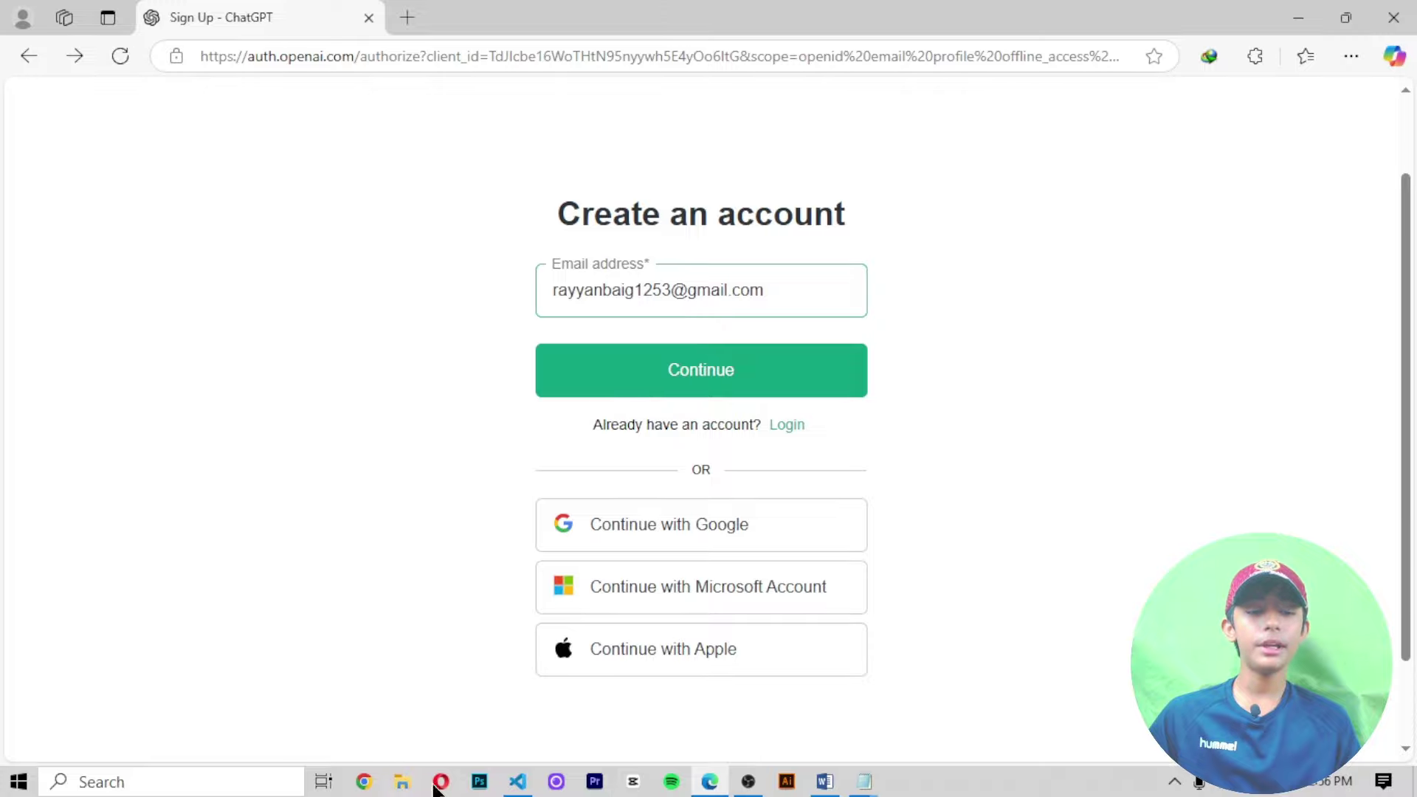
Step: Load chat.openai.com in a new Chrome window
click(362, 777)
text(chatgpt.com)
key(Return)
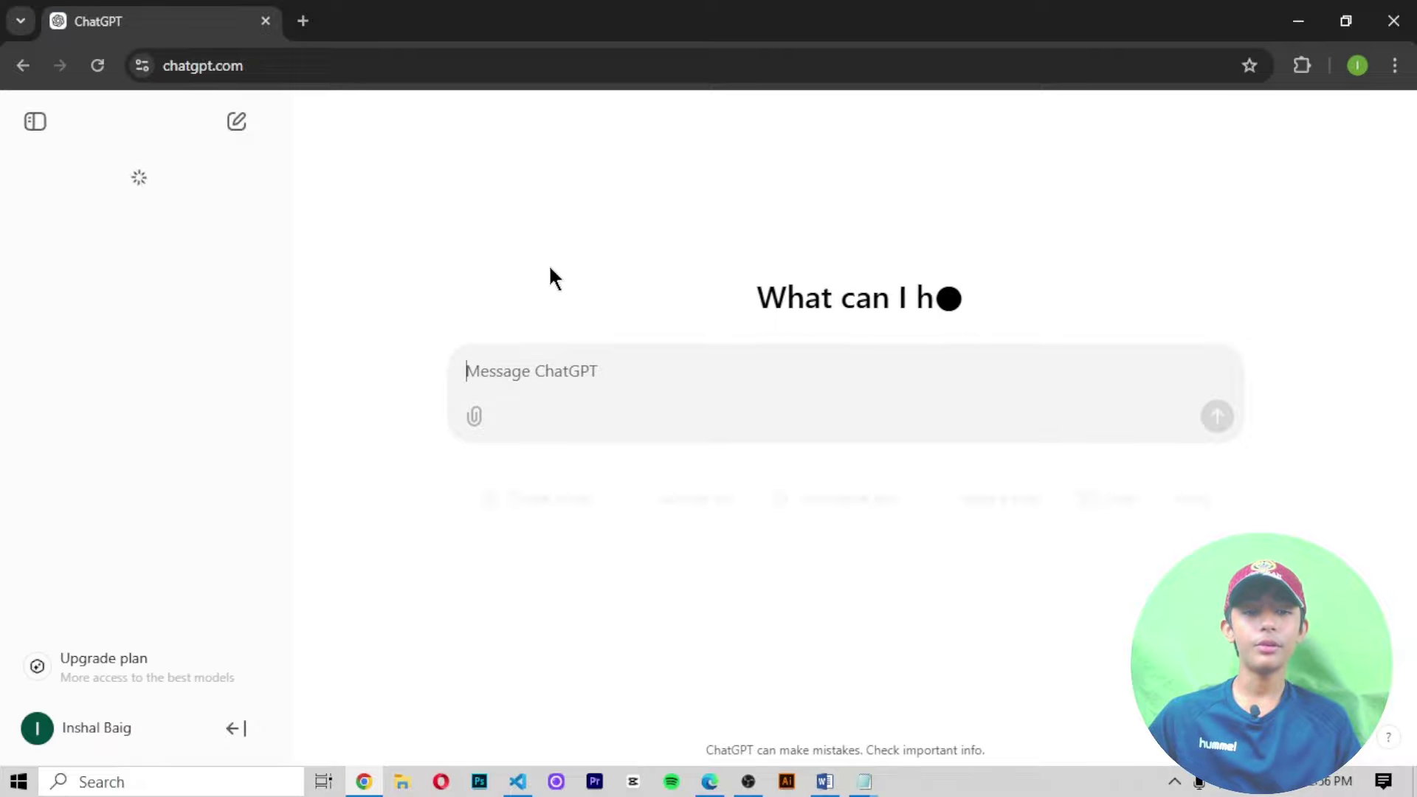
drag(824, 750, 706, 750)
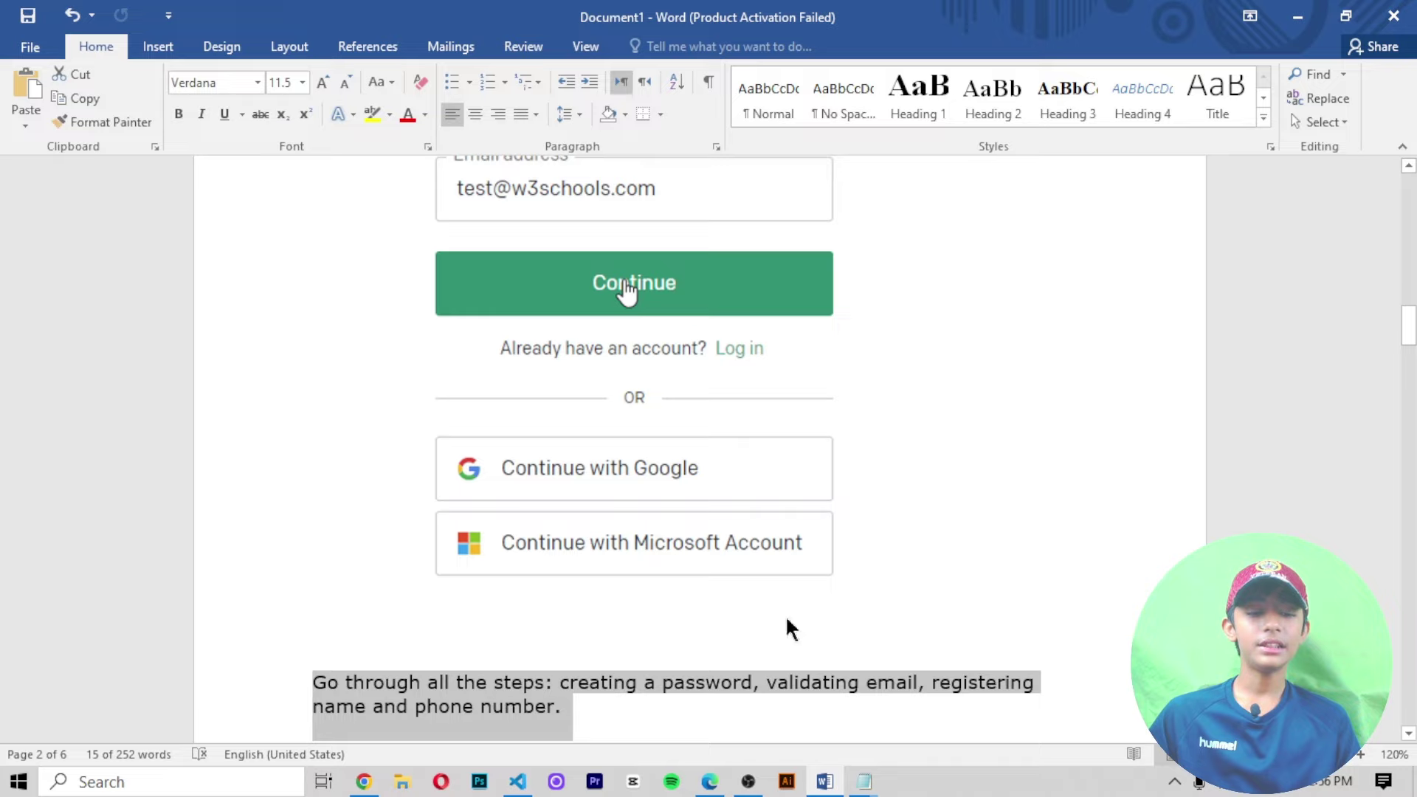
Step: Shrink the ChatGPT feedback screenshot on page 3 below the Terms and Conditions heading
scroll(785, 614, down, 3)
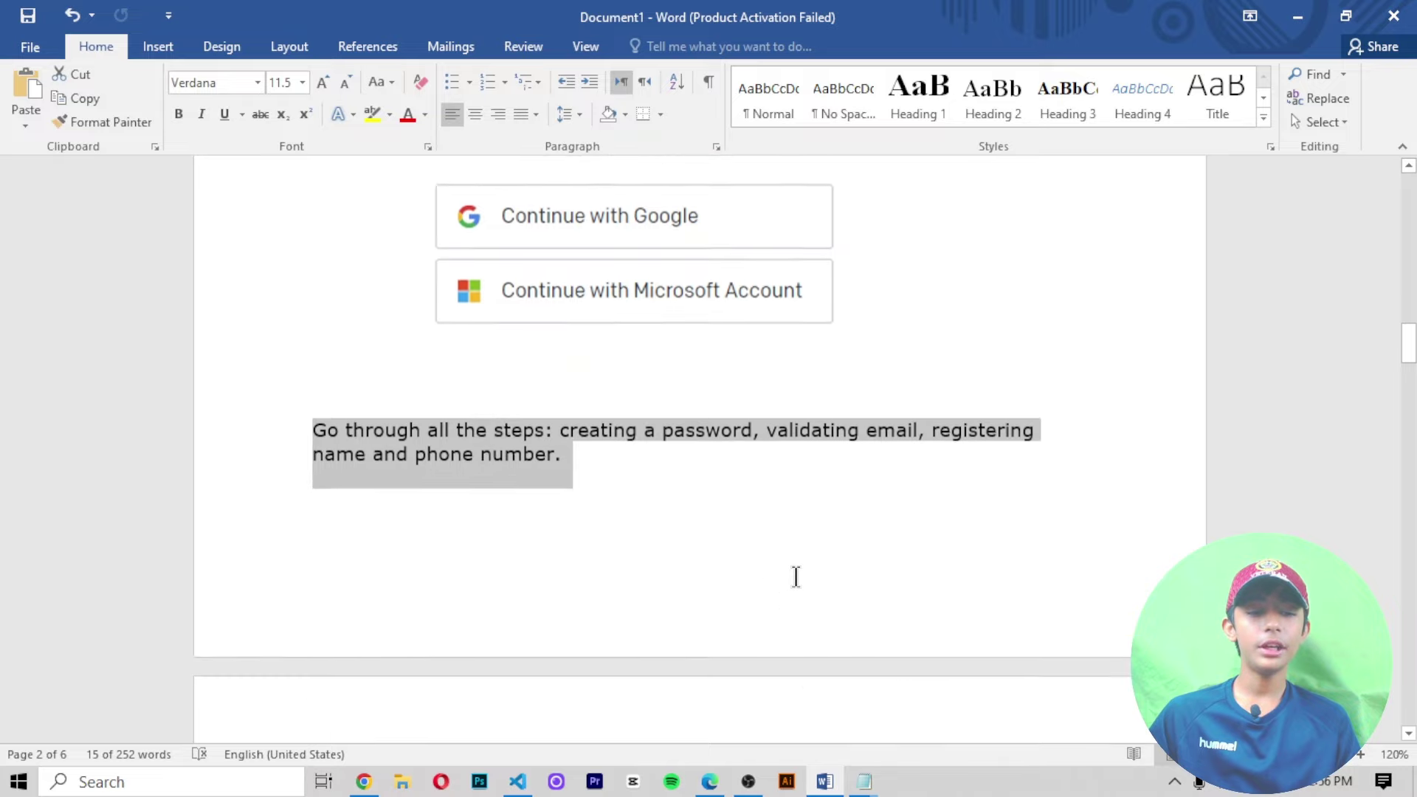
scroll(796, 577, down, 10)
double_click(739, 247)
scroll(655, 380, down, 3)
click(640, 371)
scroll(326, 310, up, 2)
drag(310, 212, 696, 427)
Step: Review the sentence about reading the steps and the Write your First Prompt heading
scroll(697, 428, down, 3)
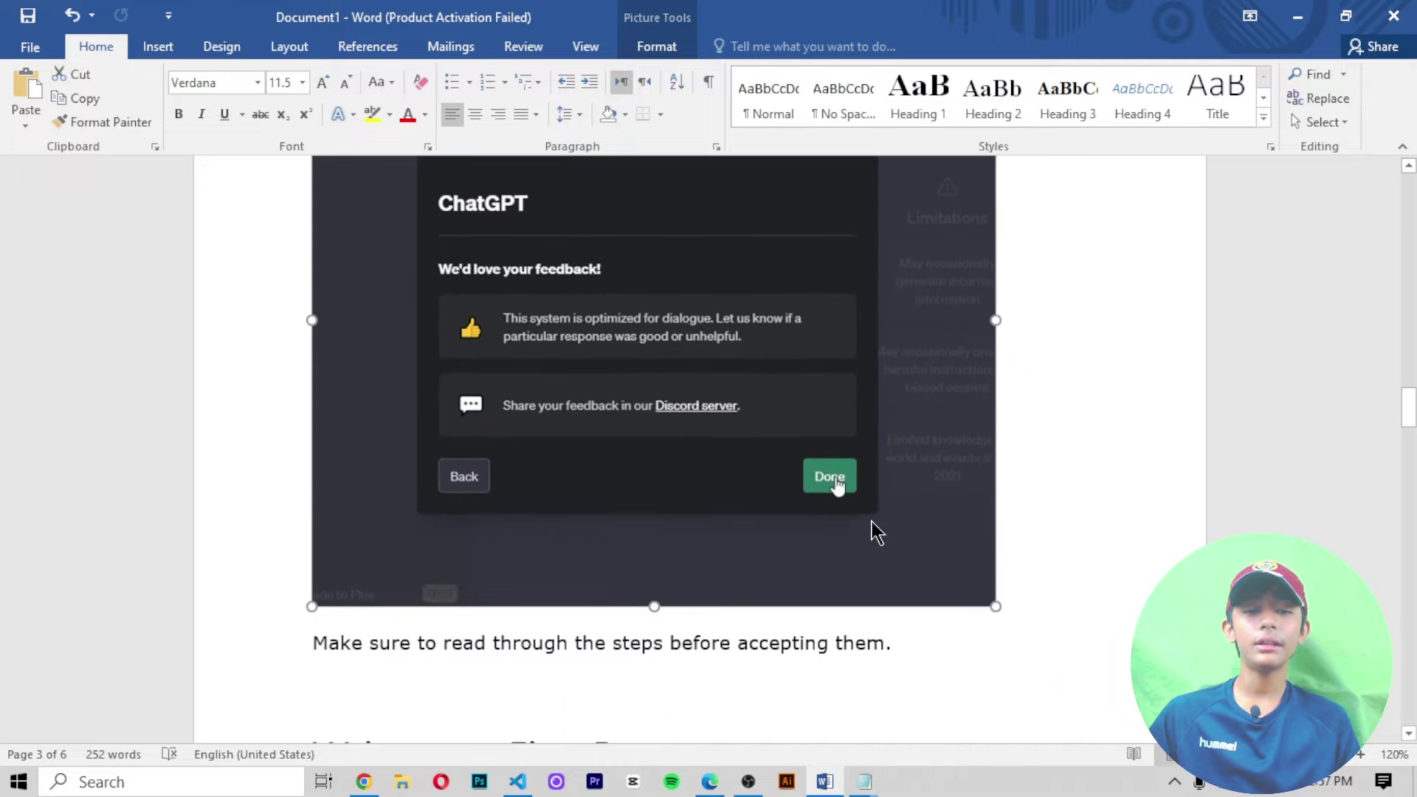
scroll(817, 592, up, 4)
scroll(936, 435, down, 2)
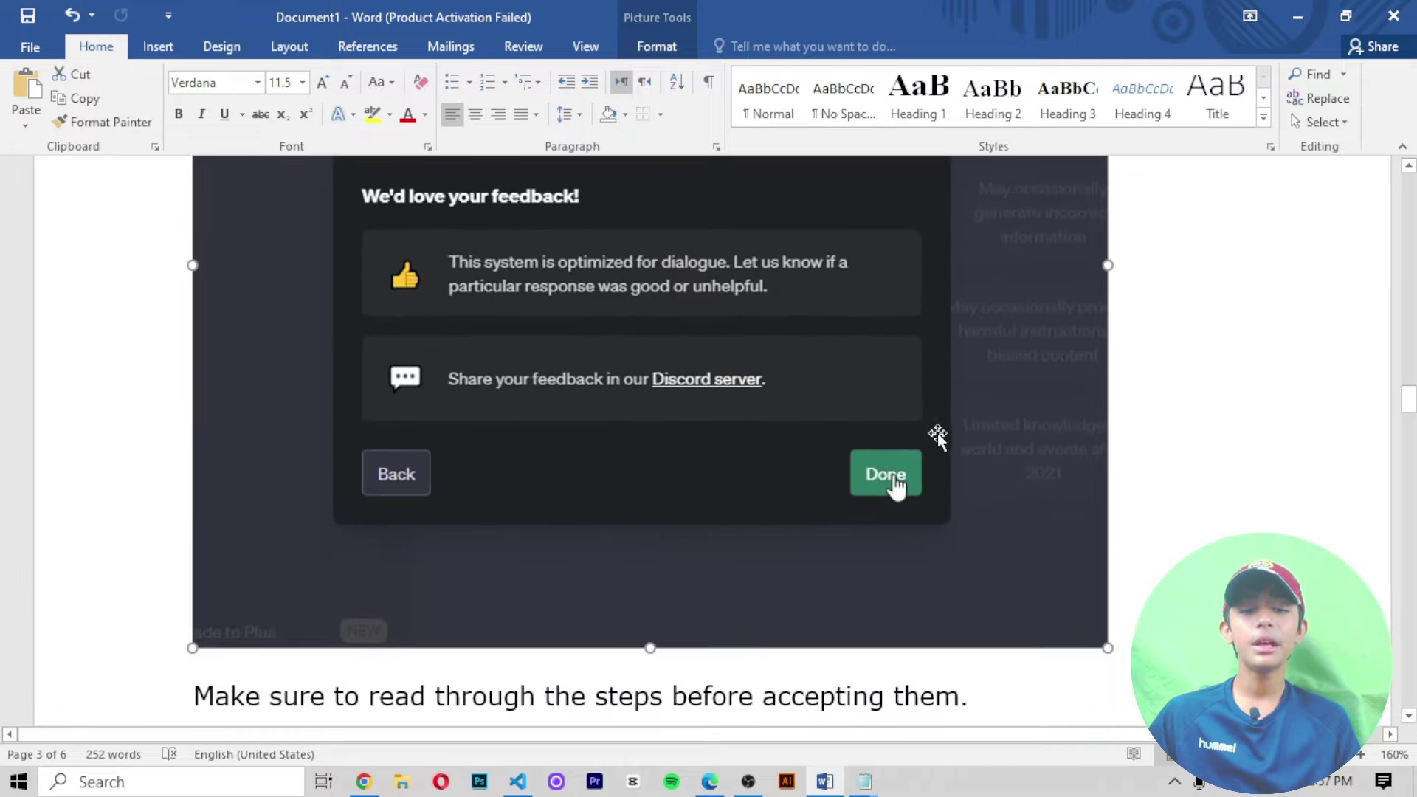
scroll(908, 517, up, 1)
scroll(918, 538, down, 3)
scroll(678, 416, down, 1)
scroll(677, 416, down, 1)
triple_click(694, 434)
scroll(531, 478, up, 5)
scroll(665, 541, up, 5)
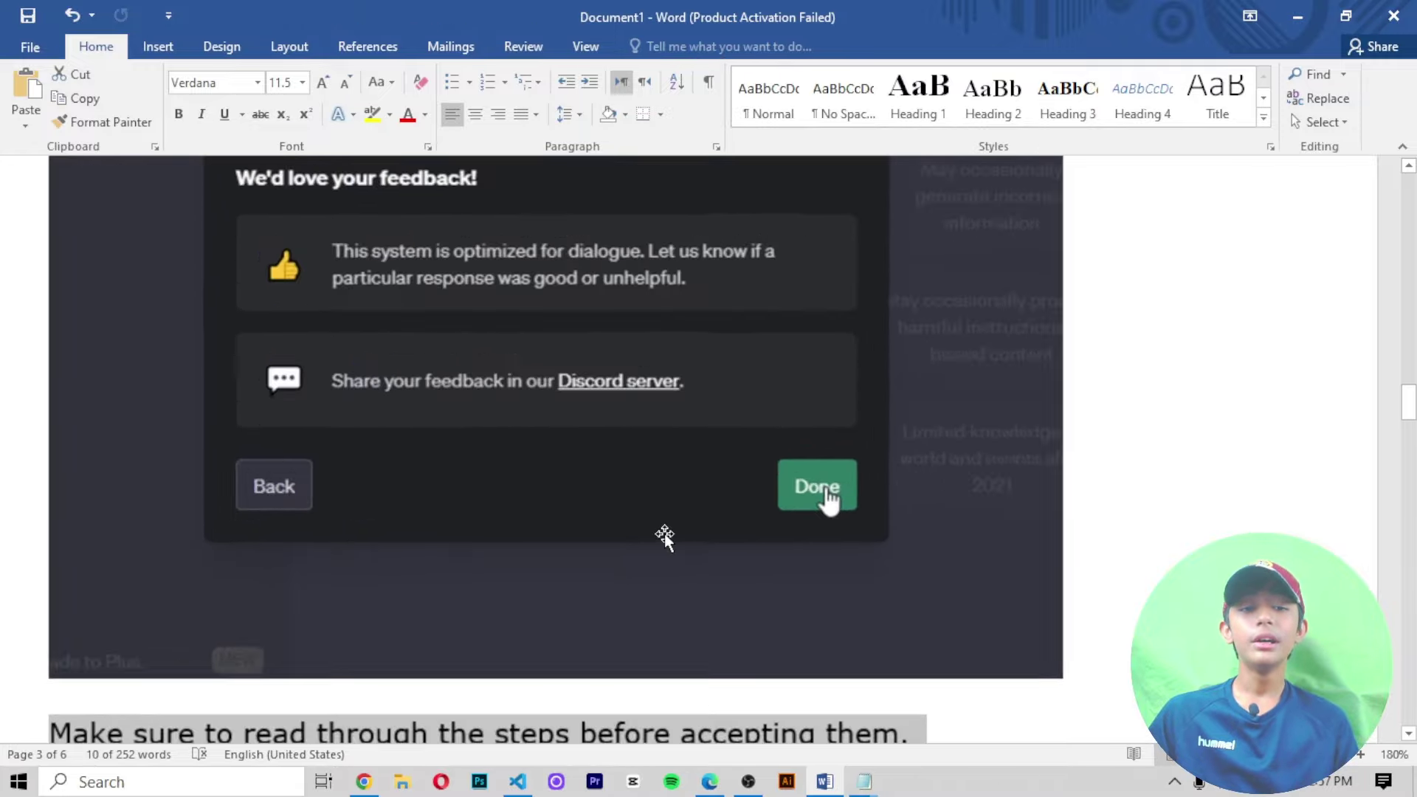
scroll(620, 461, up, 3)
scroll(616, 469, down, 3)
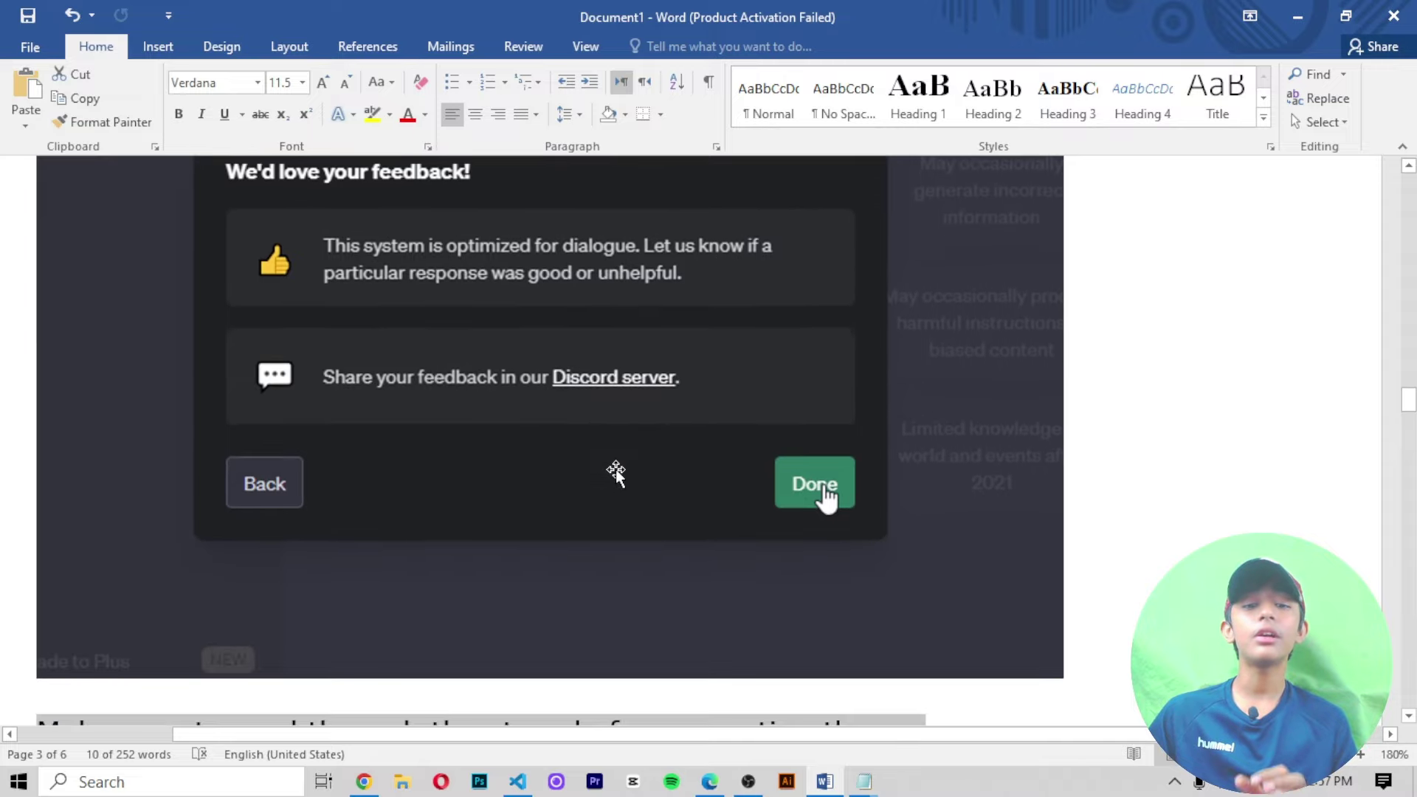
scroll(603, 462, down, 4)
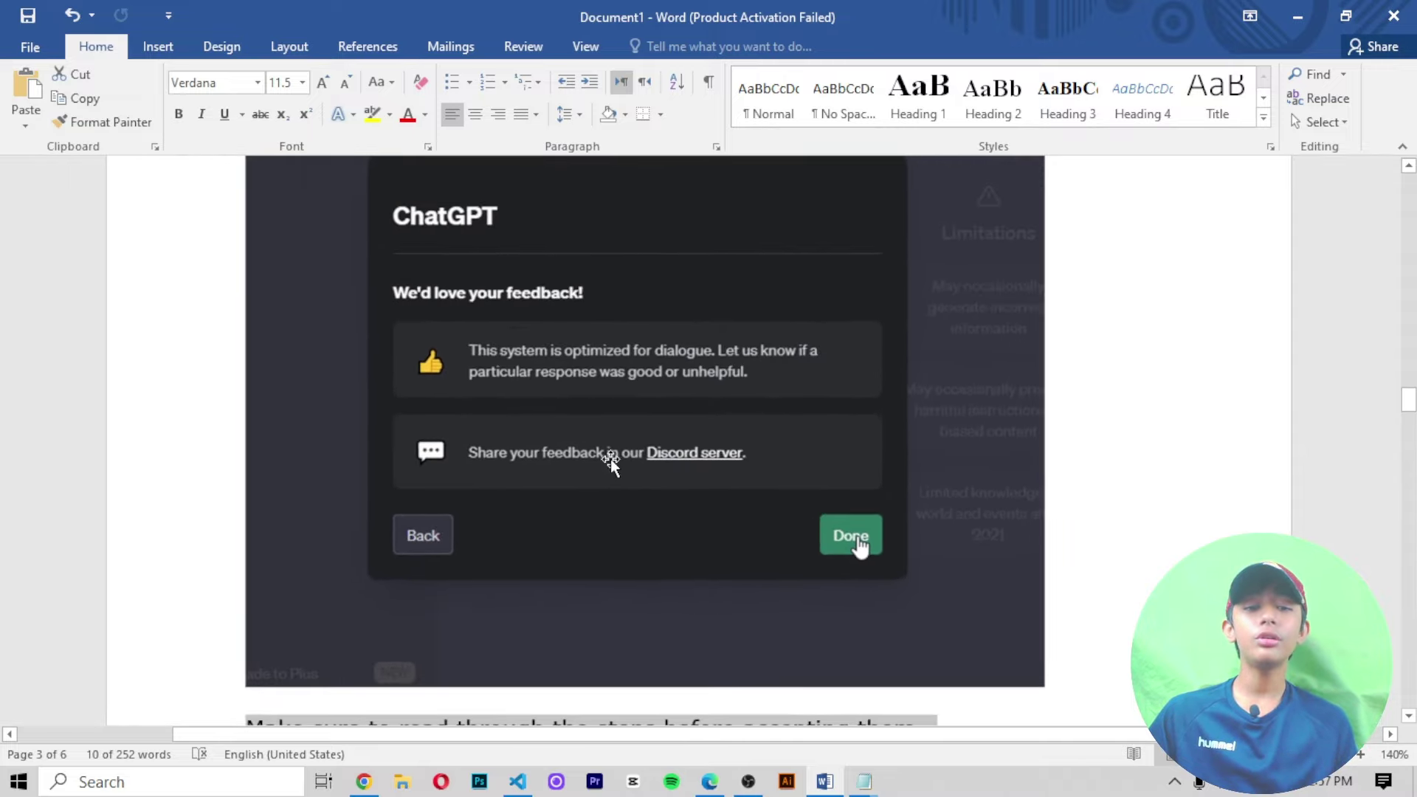
scroll(677, 457, down, 5)
triple_click(677, 457)
Step: Review the Now we are ready line and next-chapter paragraph, then return to ChatGPT in Chrome
scroll(566, 436, down, 3)
triple_click(517, 383)
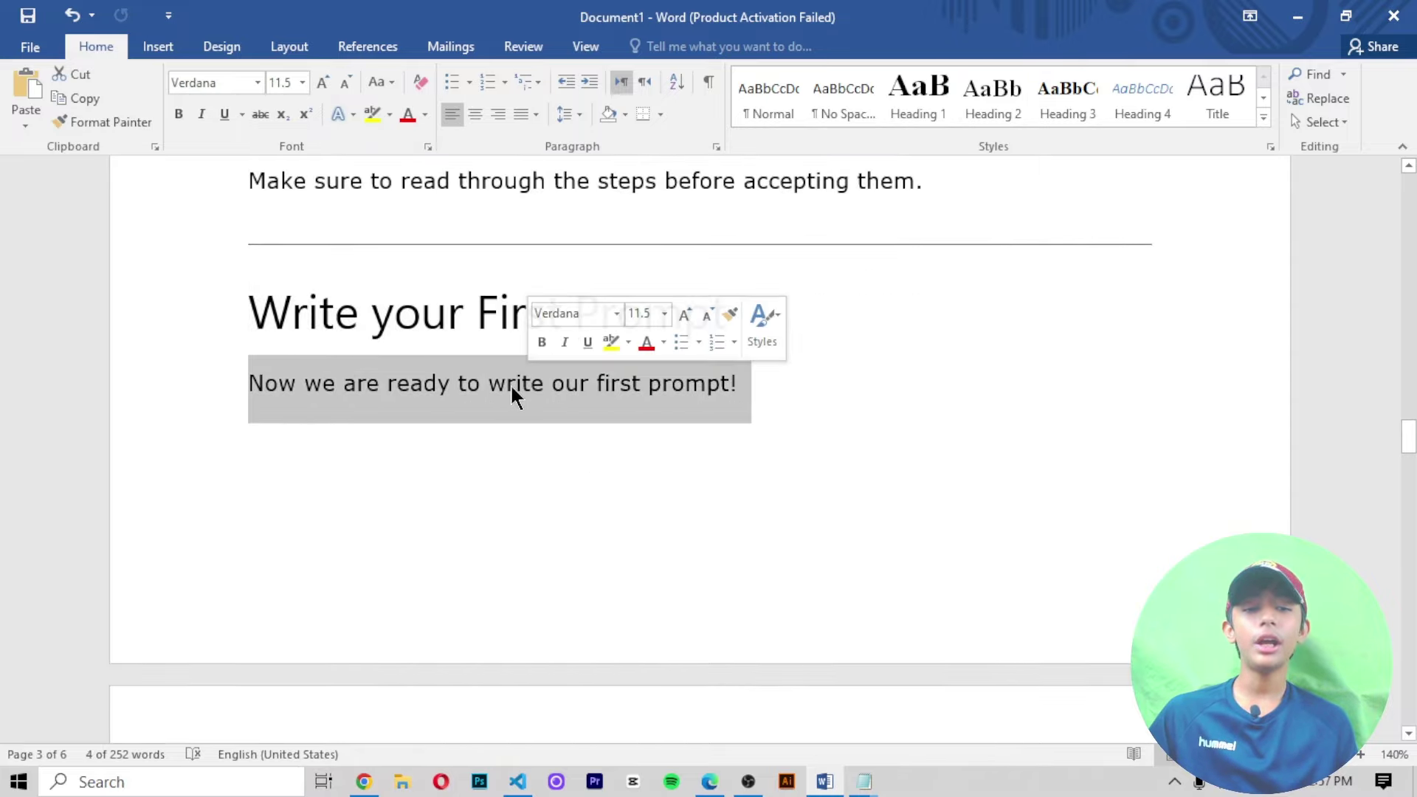
scroll(481, 410, down, 12)
scroll(486, 498, down, 8)
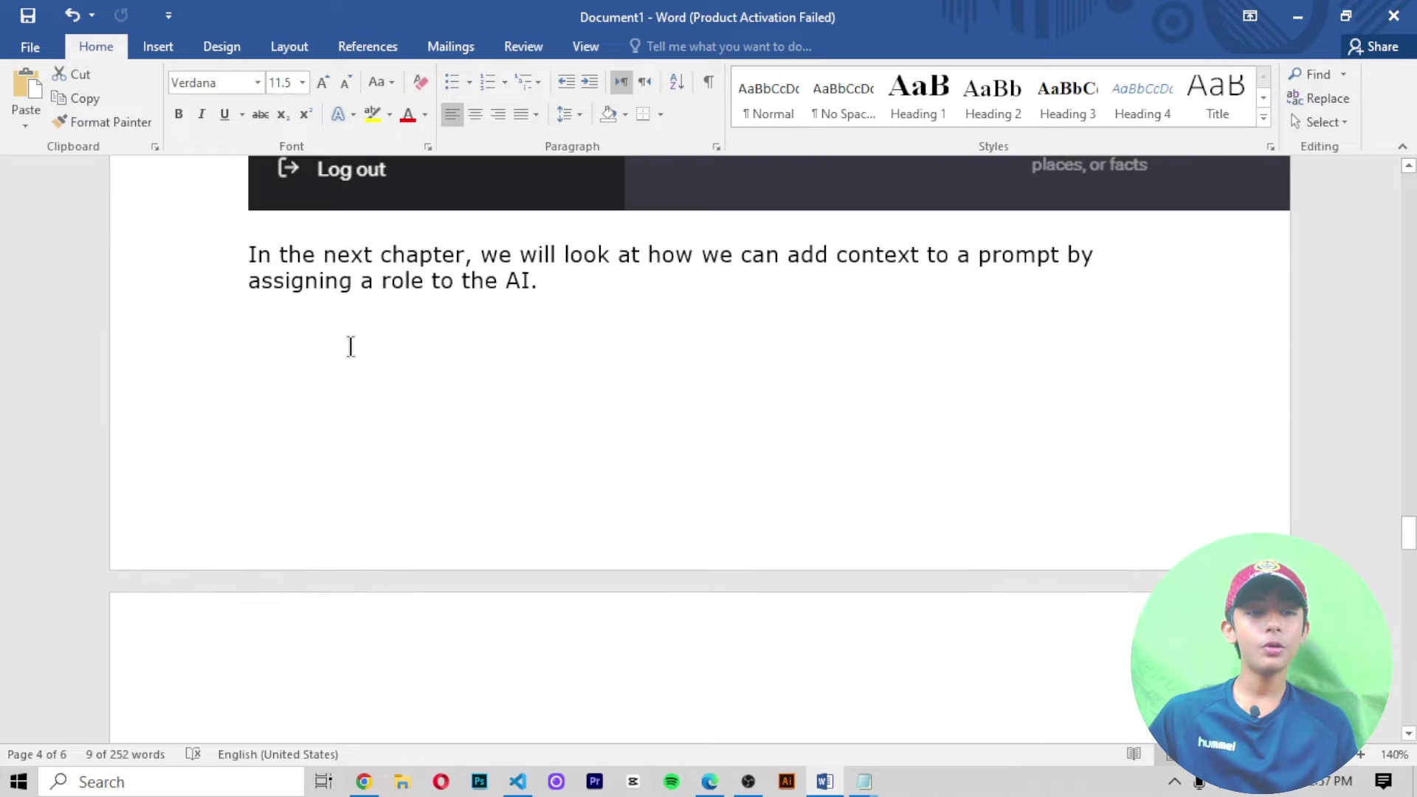
scroll(358, 356, up, 4)
triple_click(360, 294)
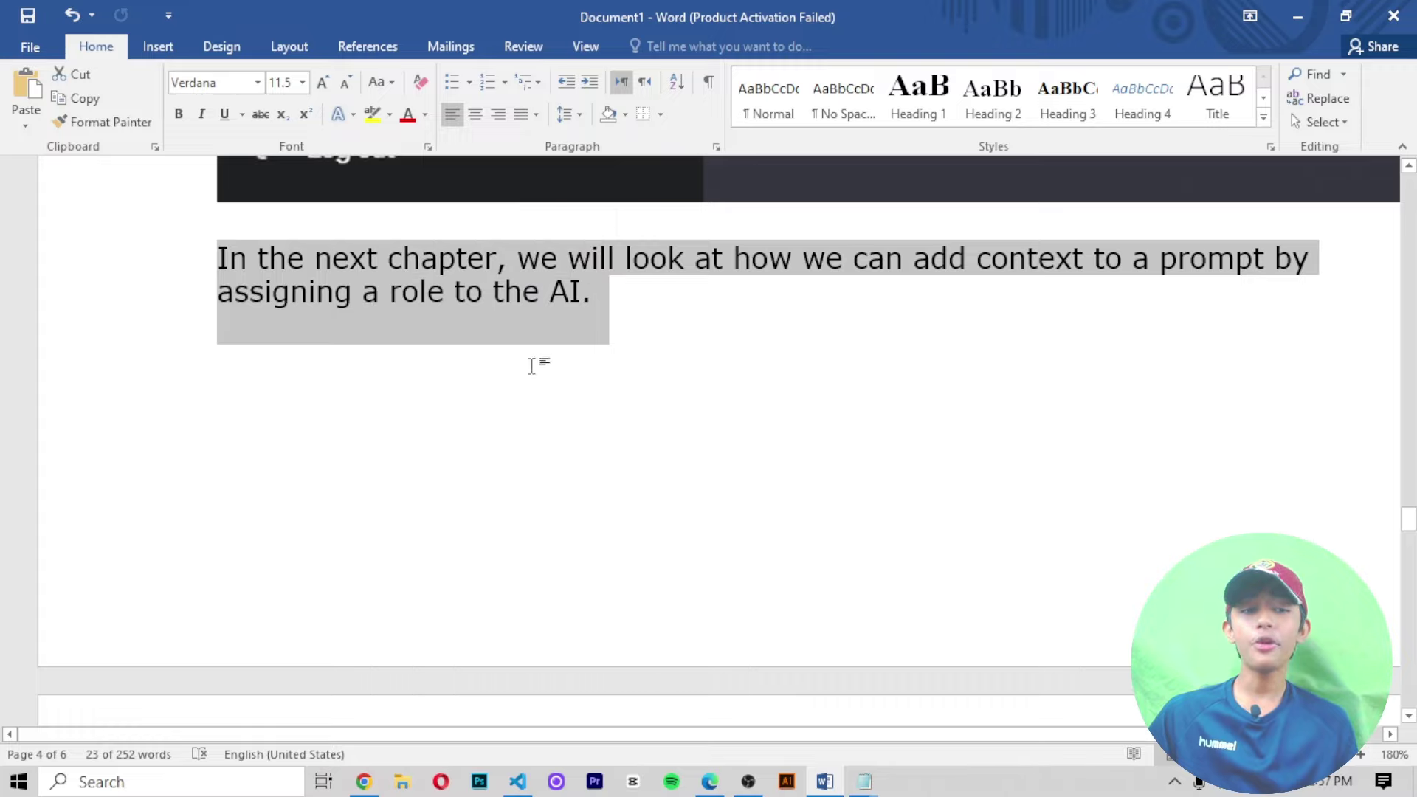
scroll(619, 399, down, 6)
scroll(618, 391, down, 5)
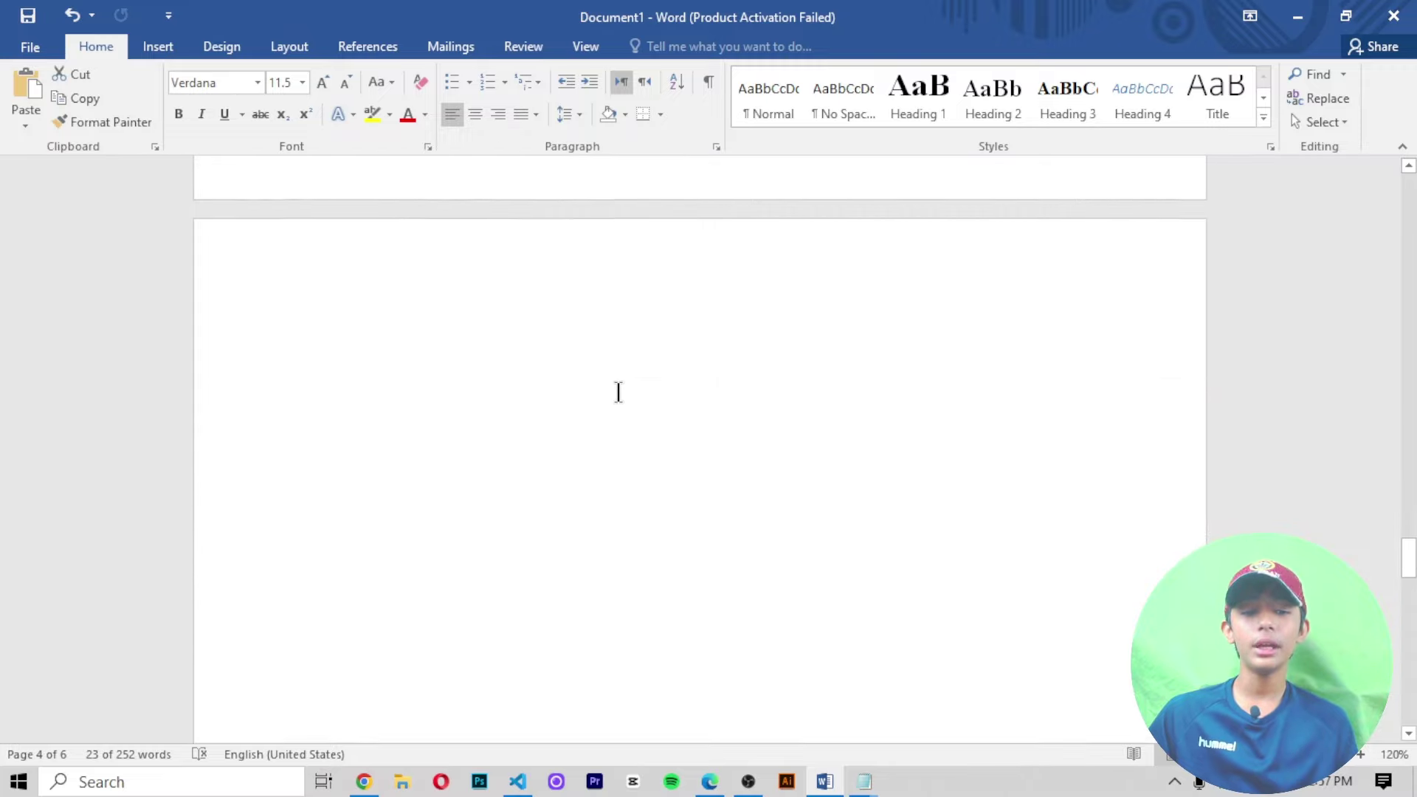
scroll(629, 410, up, 2)
scroll(629, 410, up, 6)
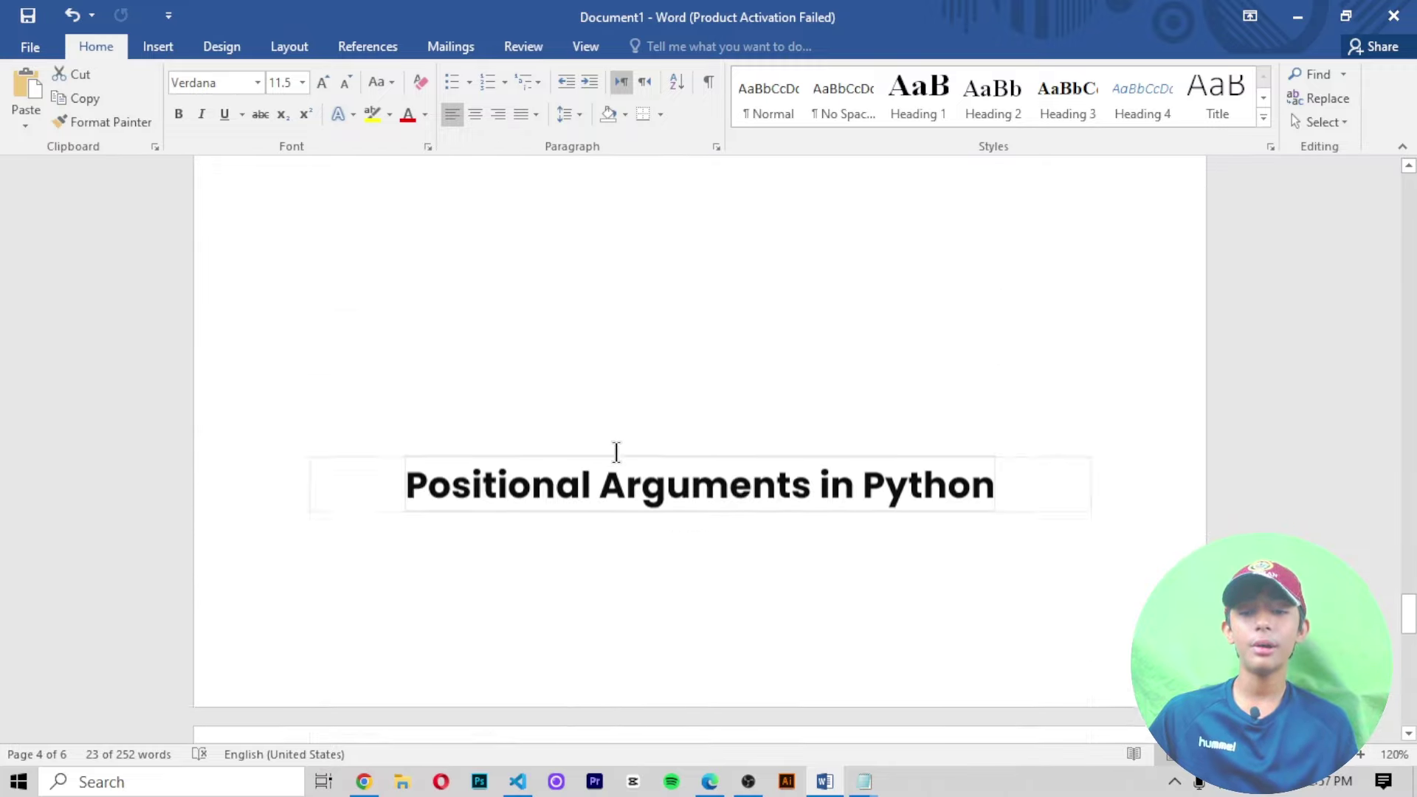
scroll(627, 436, up, 3)
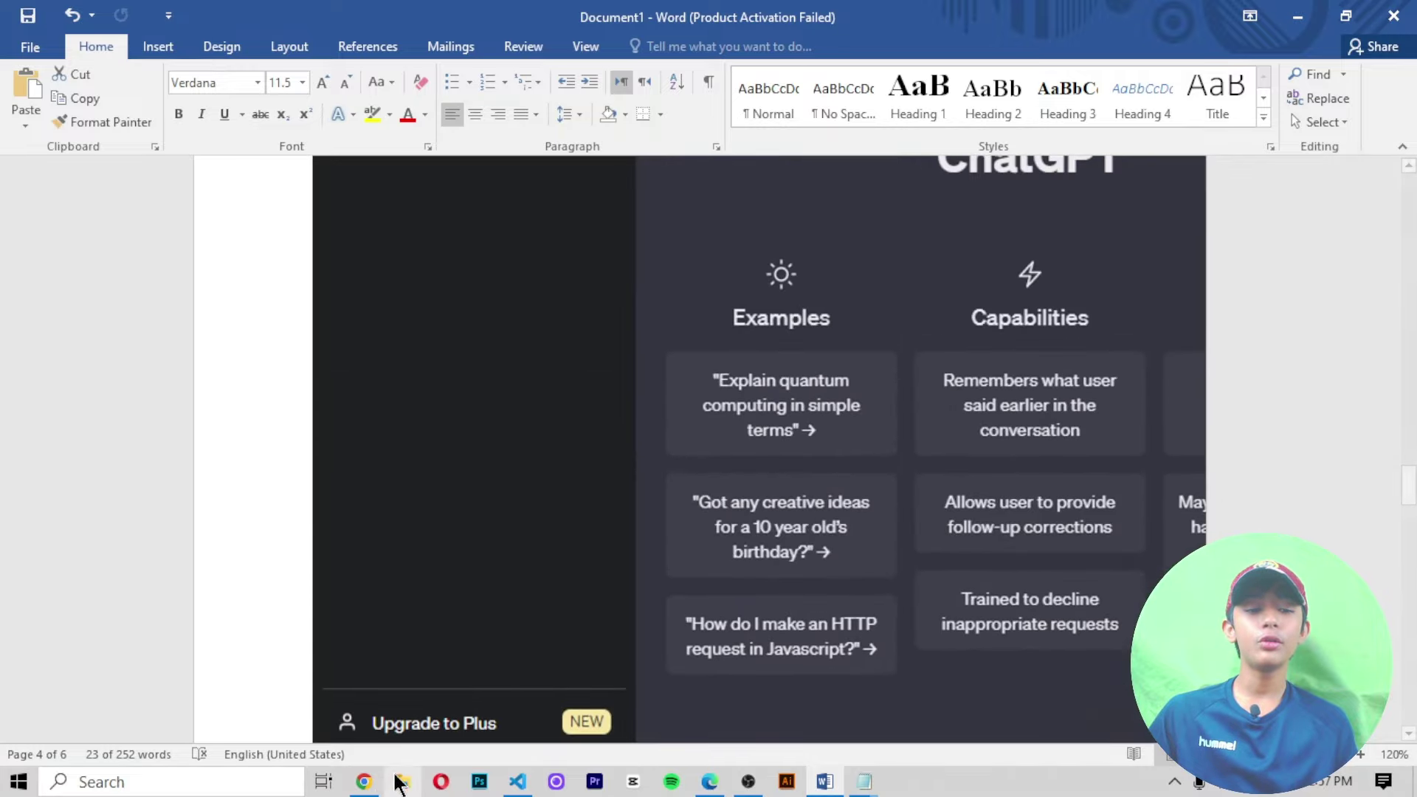
key(alt+Tab)
click(579, 398)
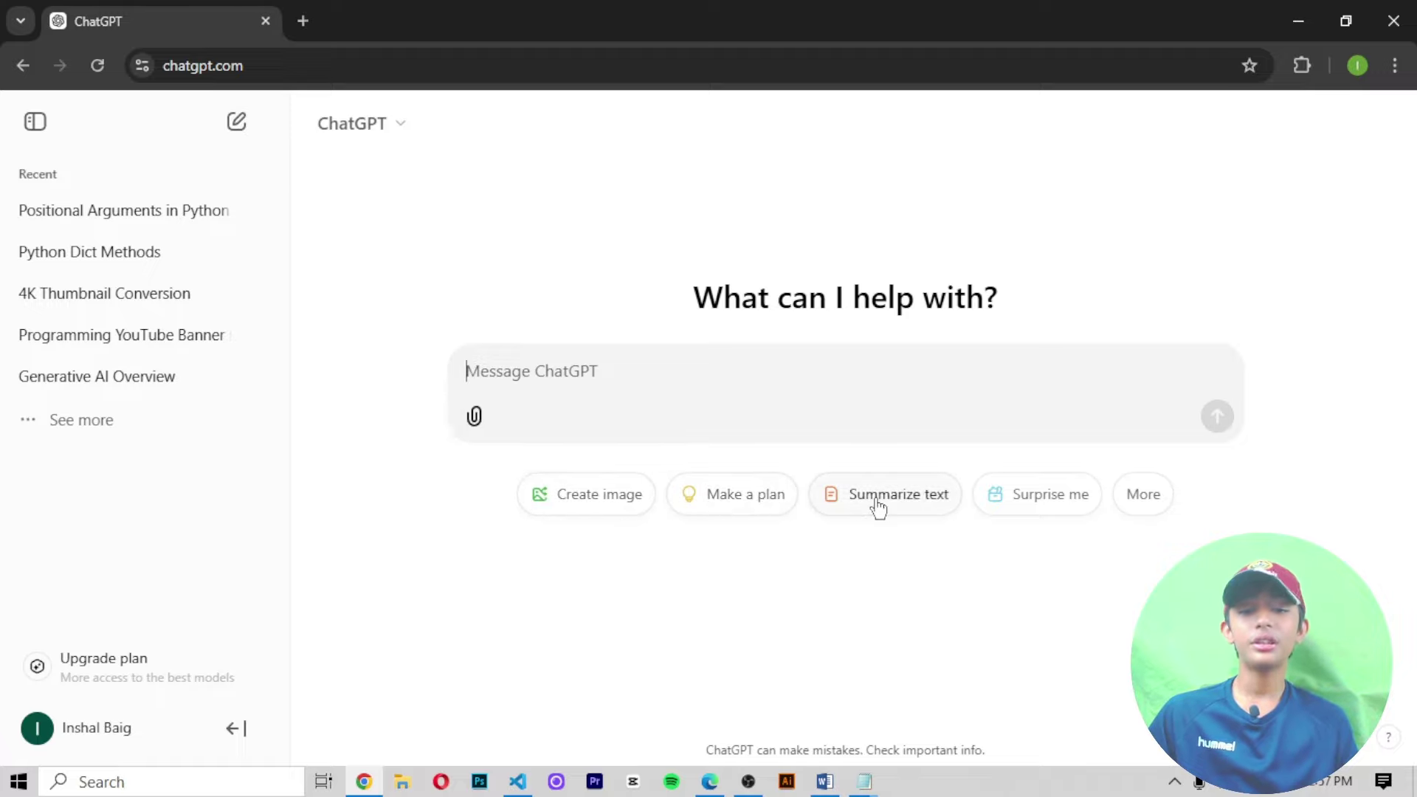
Step: Send ChatGPT a Help me write prompt: 'In html how we can insert an image'
click(1143, 496)
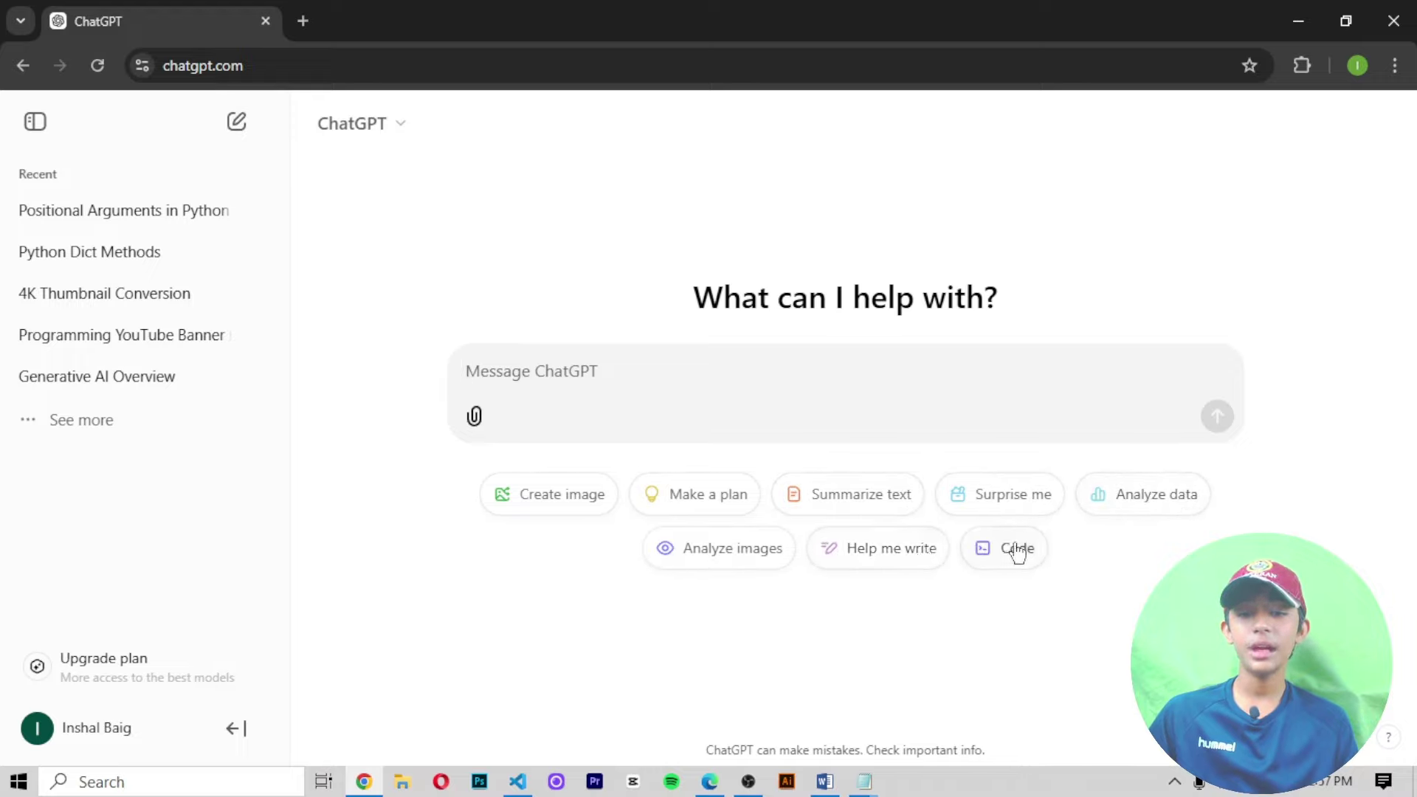
click(945, 548)
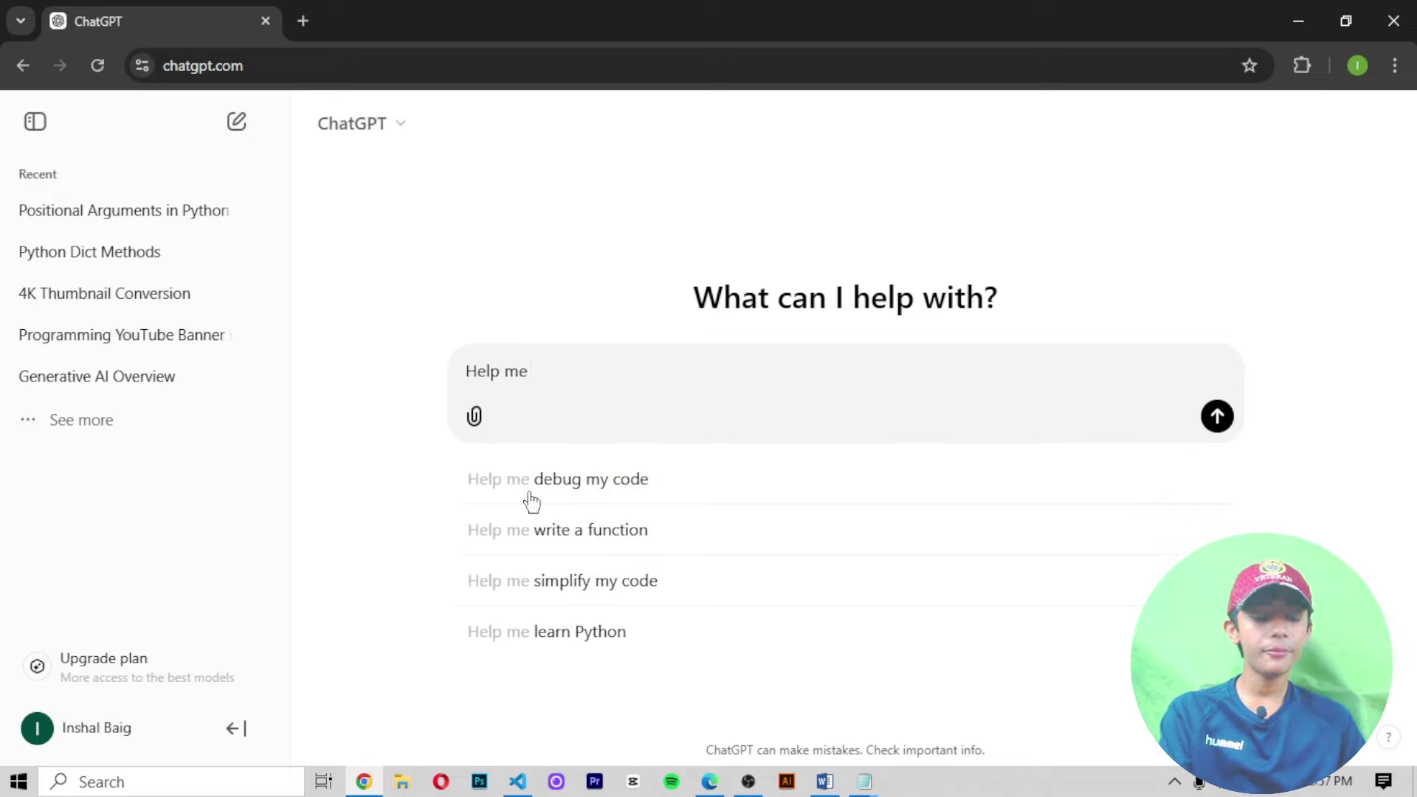
text(In html how we can insert an ima)
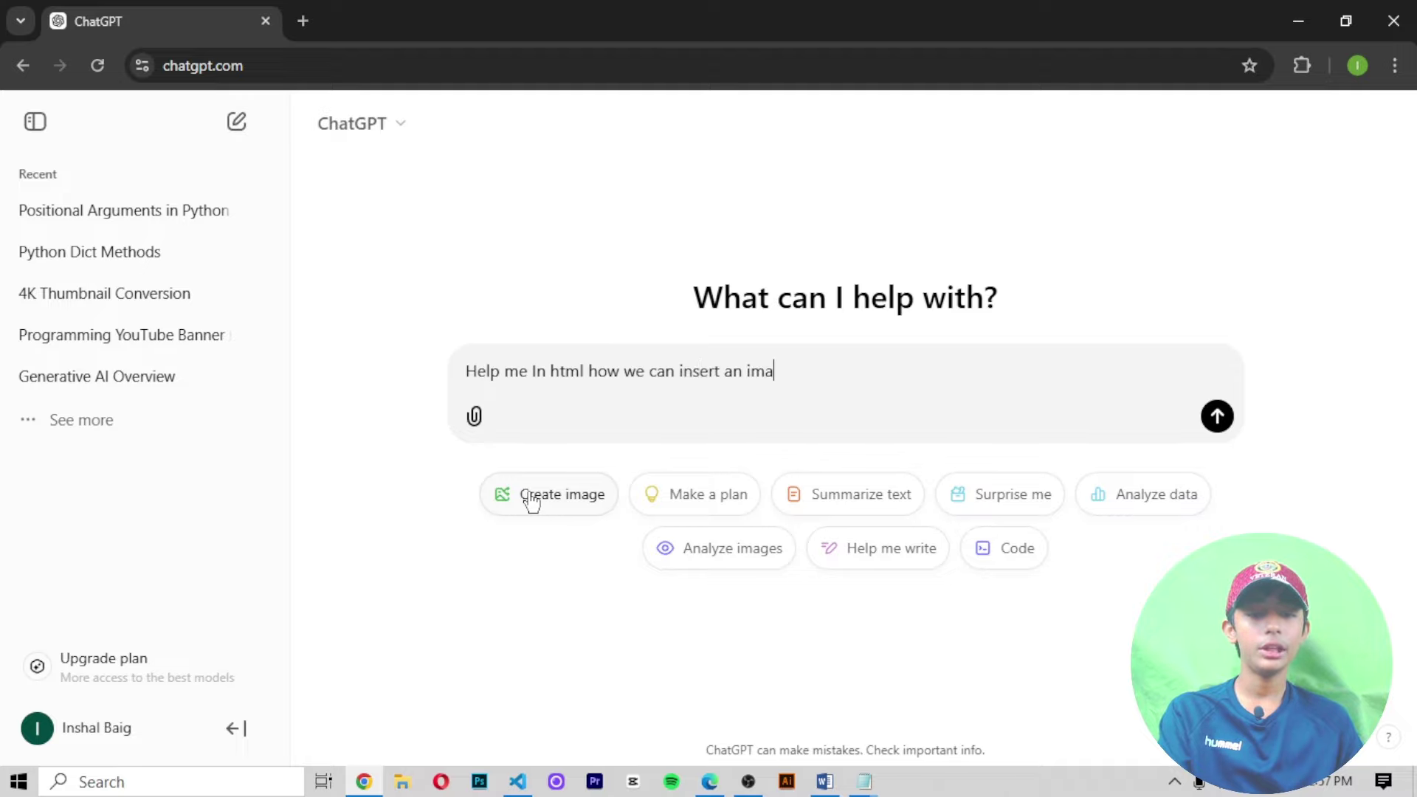
key(Return)
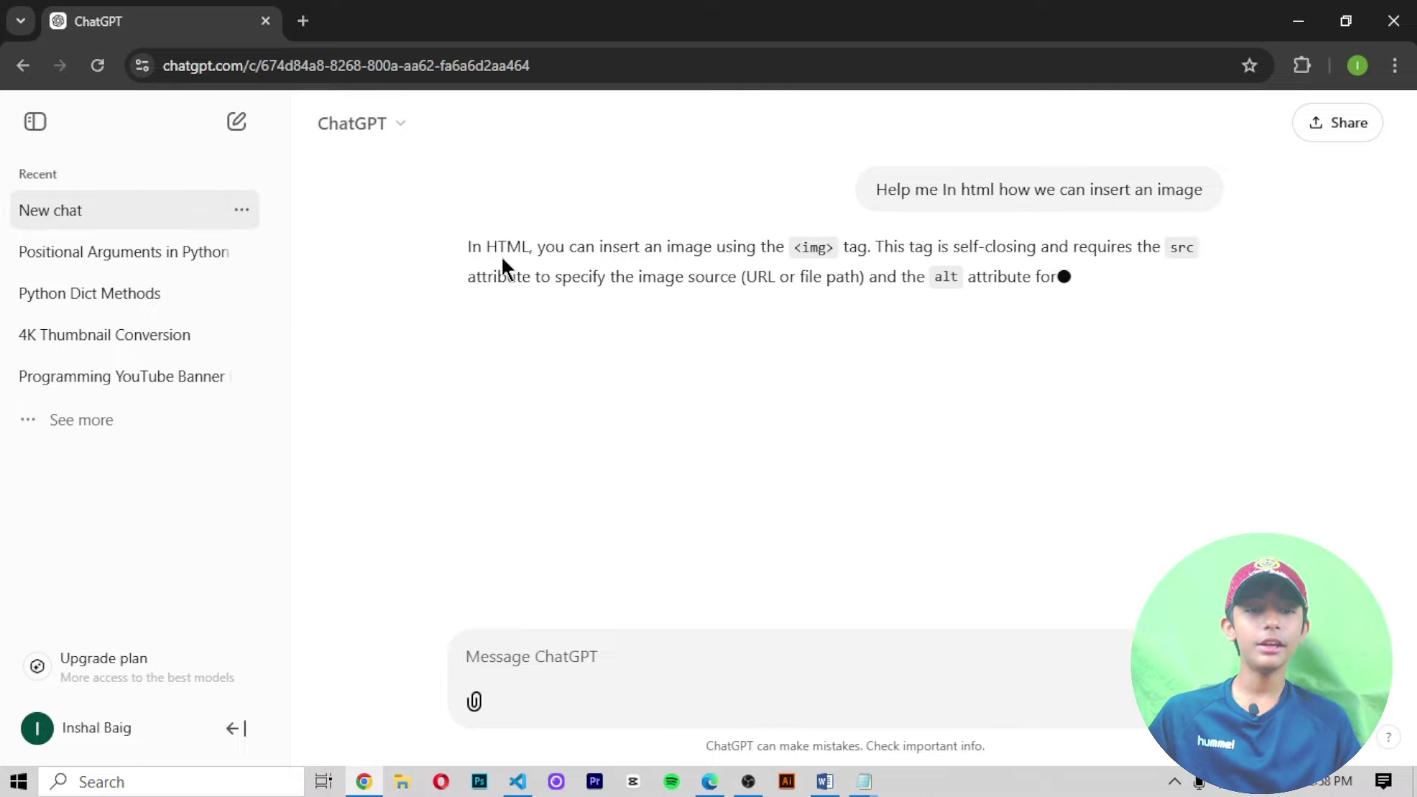
Step: Highlight parts of ChatGPT's answer: the basic img syntax, the car.jpg line, and https
drag(464, 246, 1004, 246)
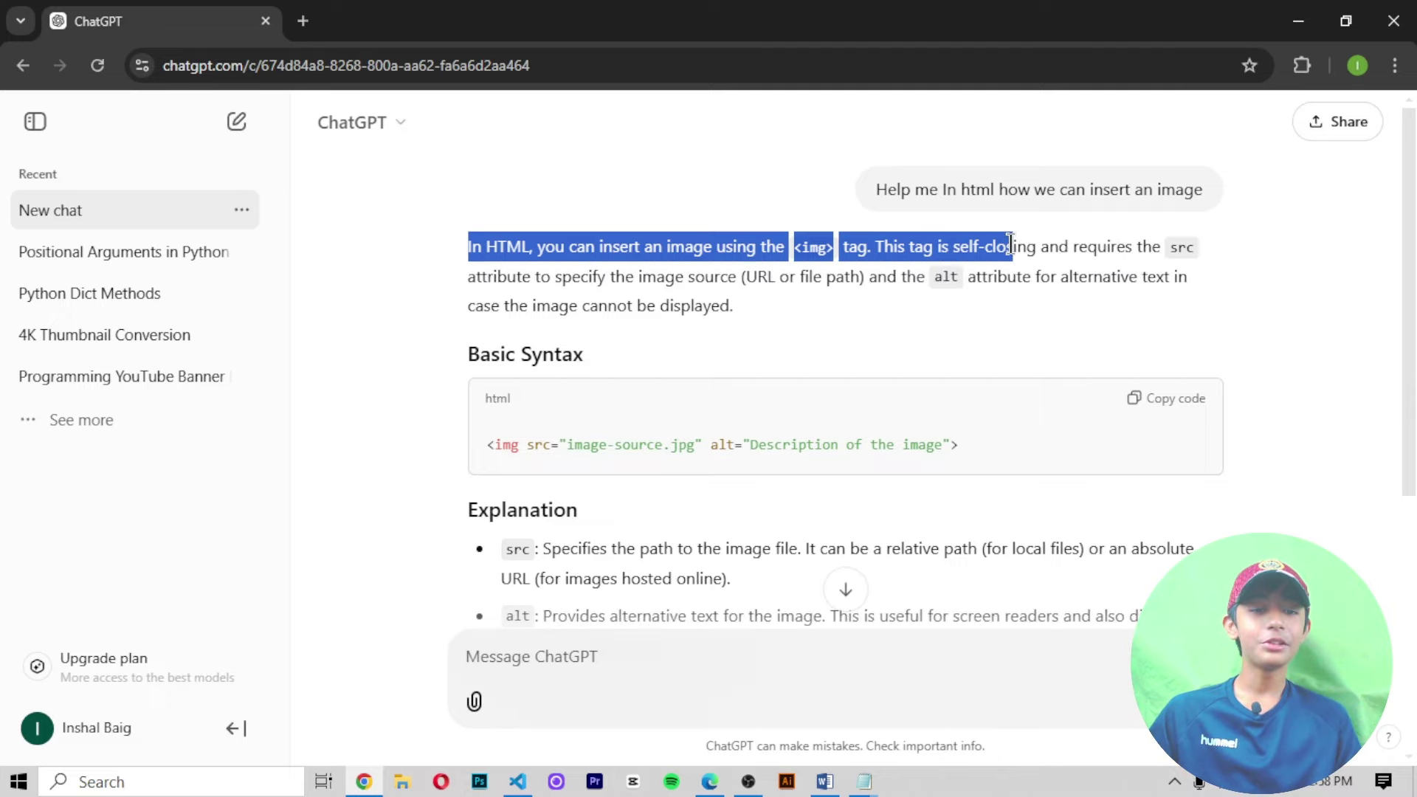
scroll(601, 326, down, 3)
triple_click(547, 237)
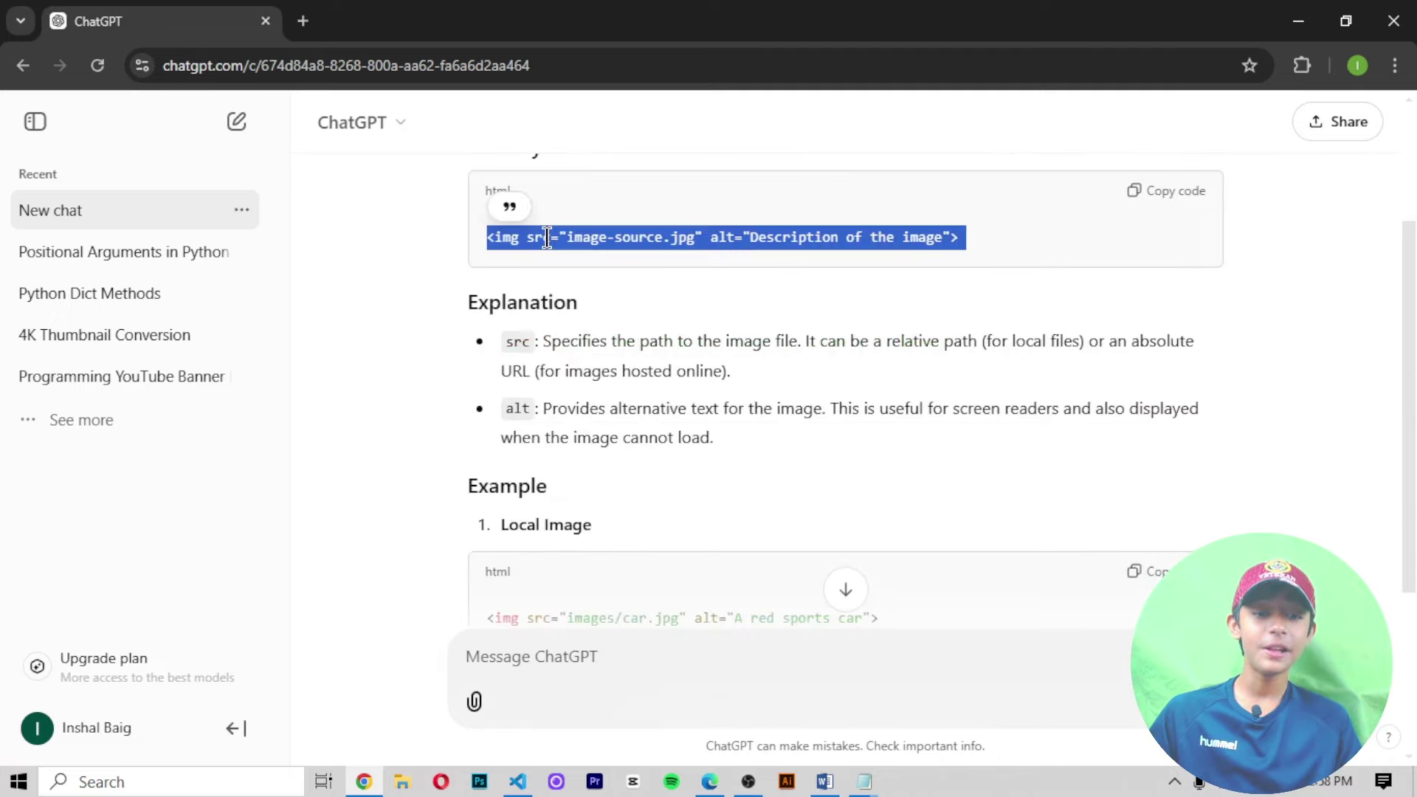
scroll(446, 319, down, 4)
triple_click(517, 359)
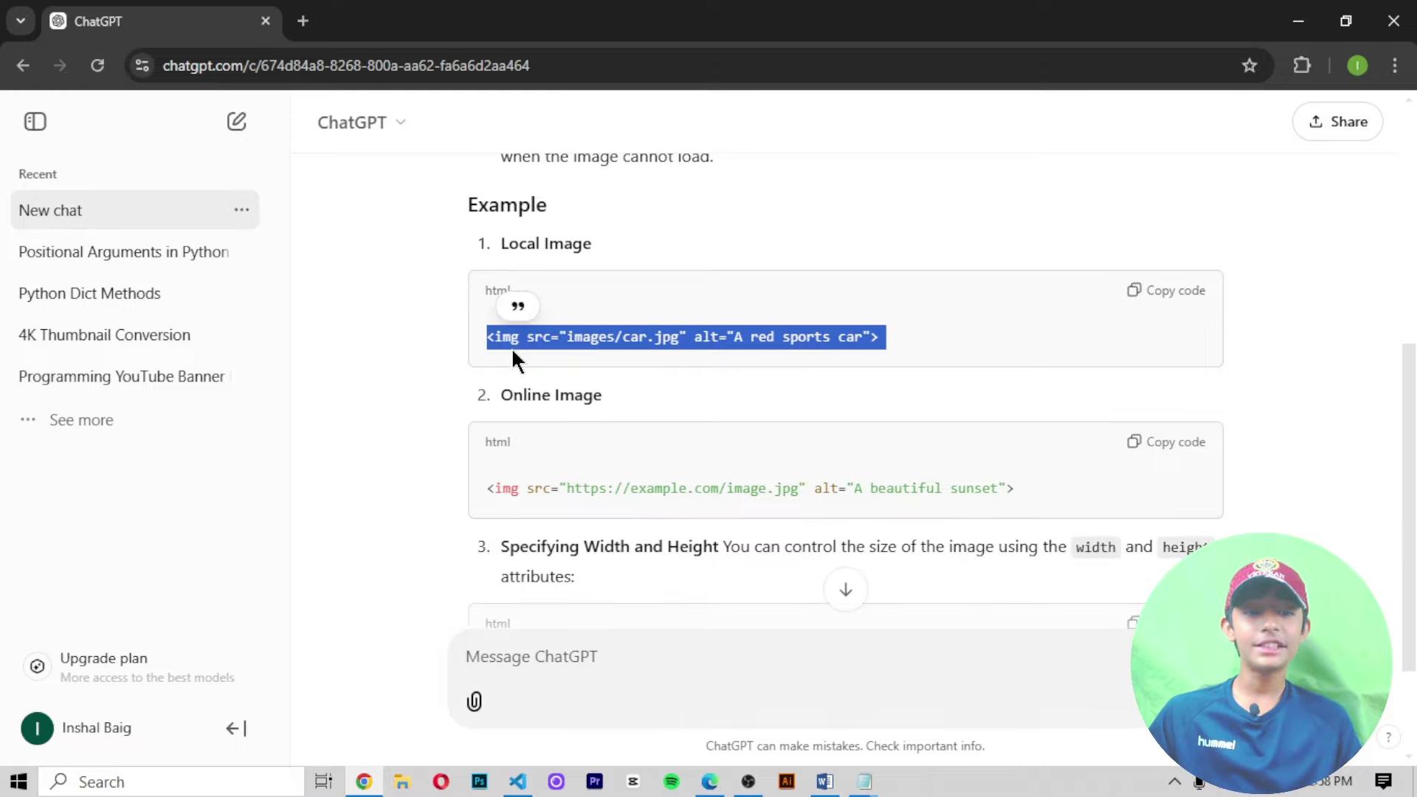
scroll(513, 369, down, 3)
double_click(588, 297)
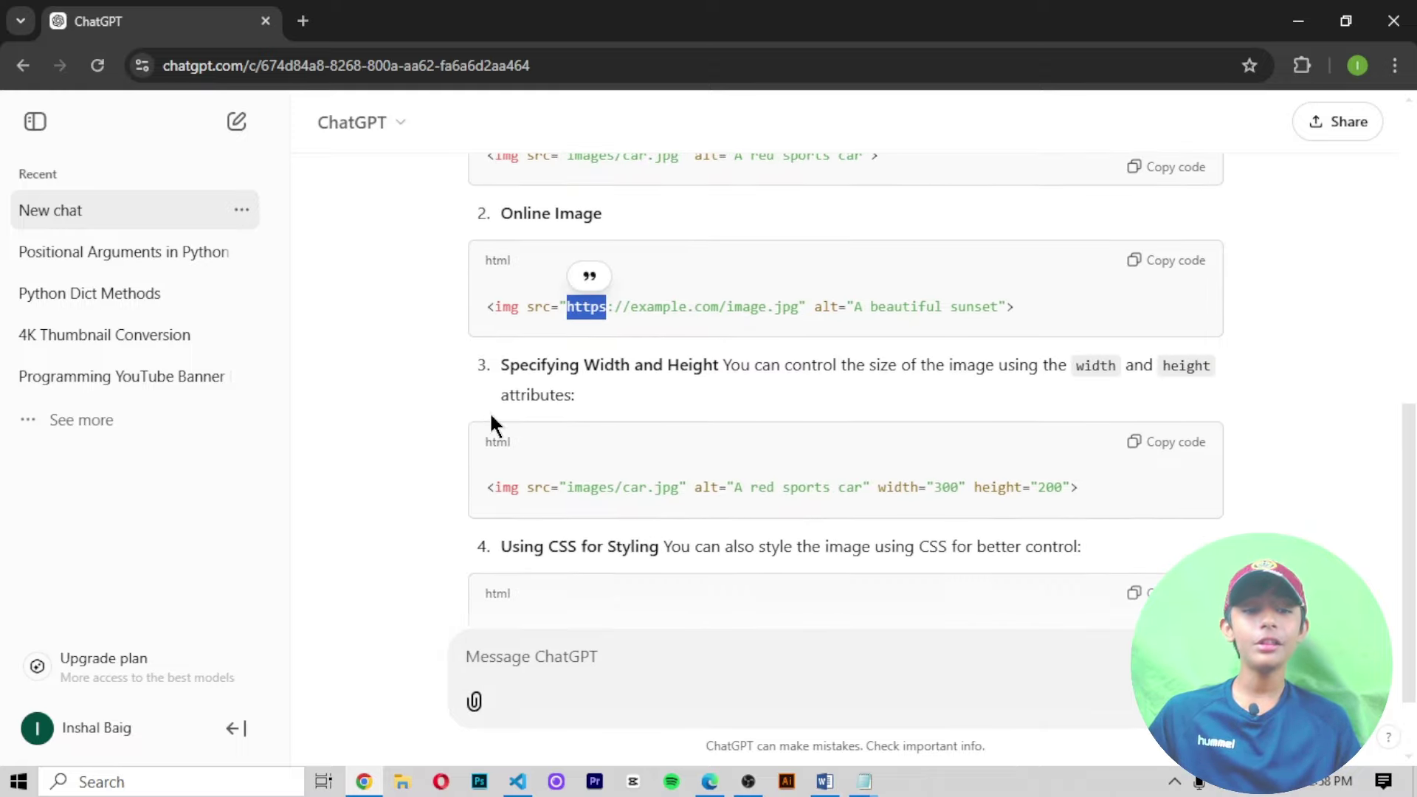
scroll(500, 408, up, 3)
triple_click(538, 355)
scroll(544, 415, down, 4)
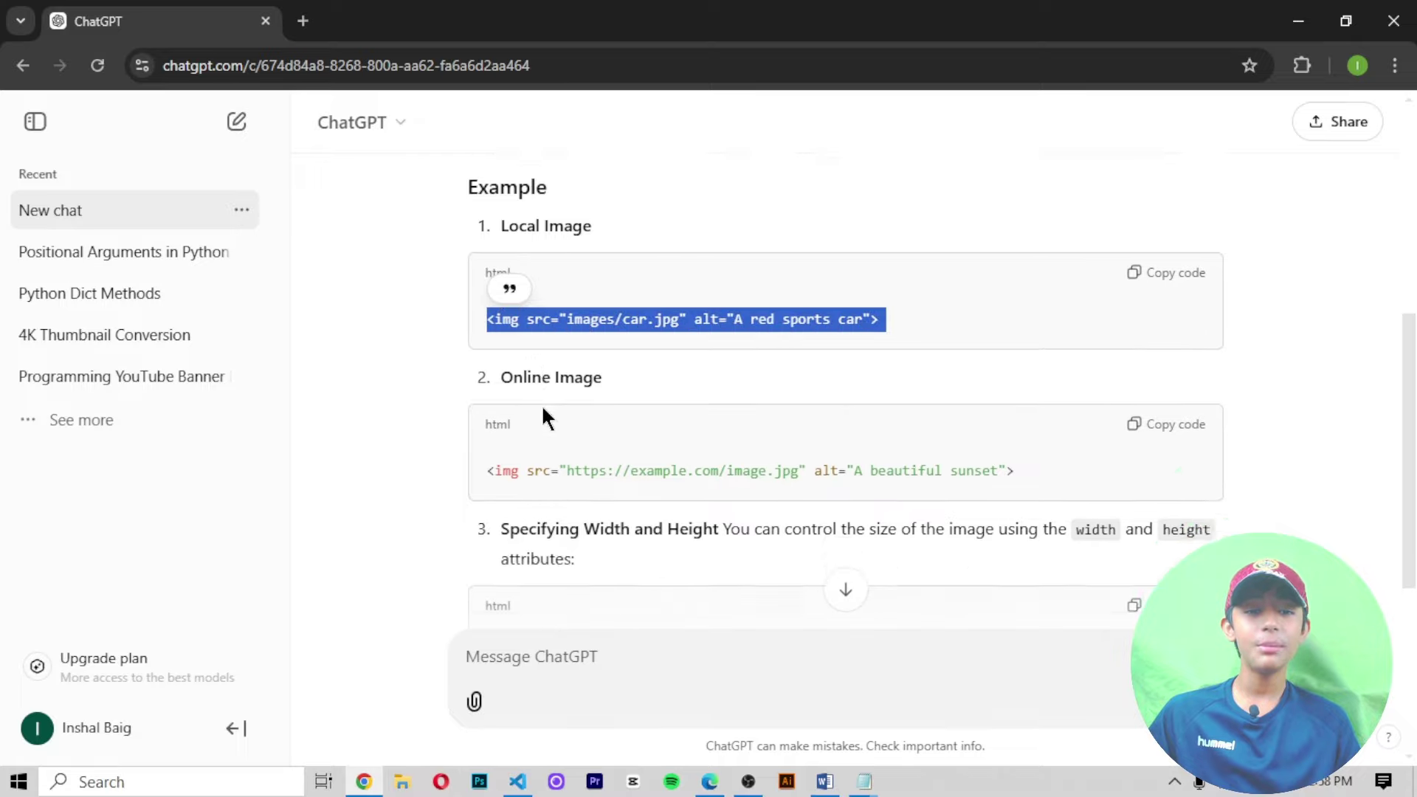
scroll(605, 288, up, 1)
double_click(588, 306)
Step: Quote https in a reply, then clear it, dismiss the Free plan notice, and minimize Chrome
click(585, 279)
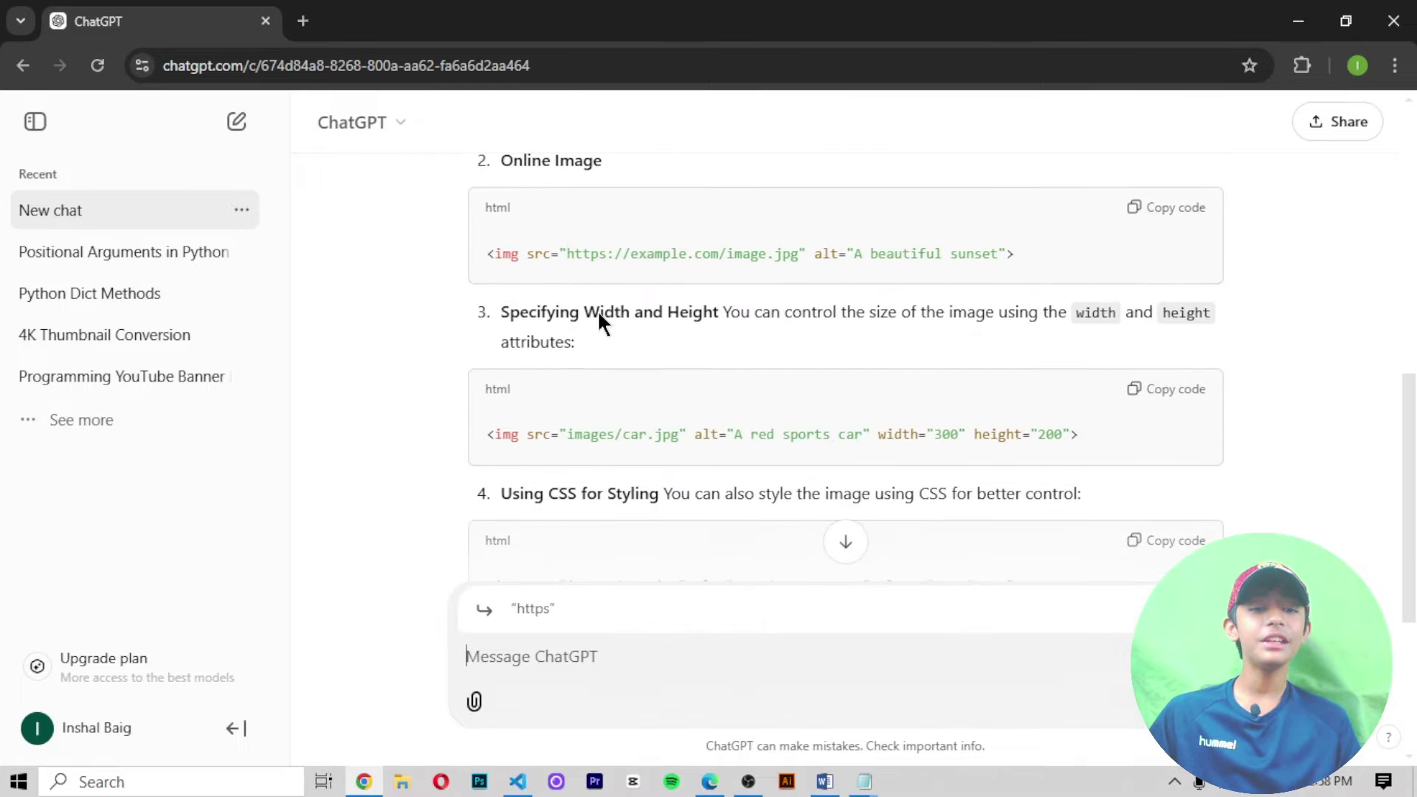
scroll(738, 369, down, 5)
drag(1075, 490, 1041, 376)
click(459, 253)
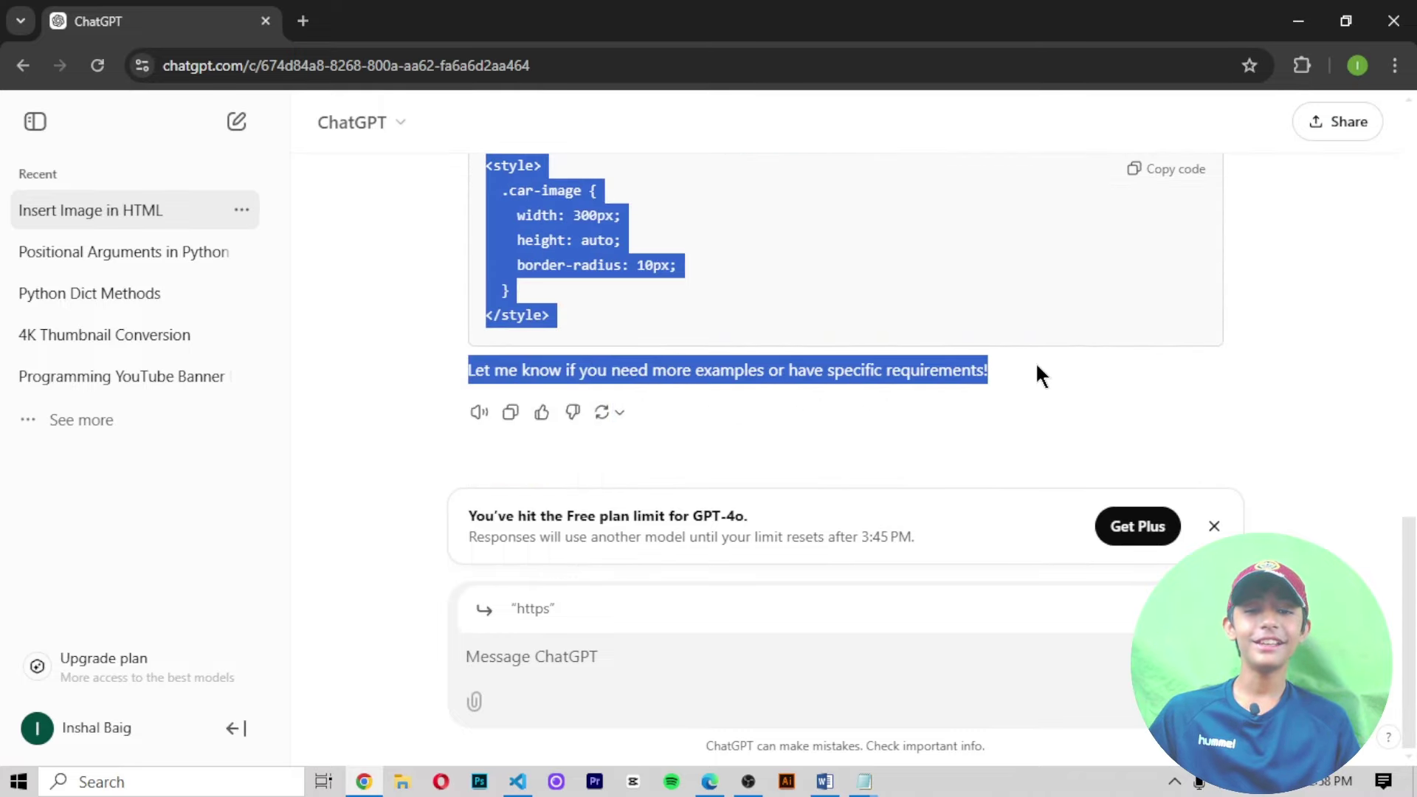
click(1214, 528)
scroll(971, 611, up, 3)
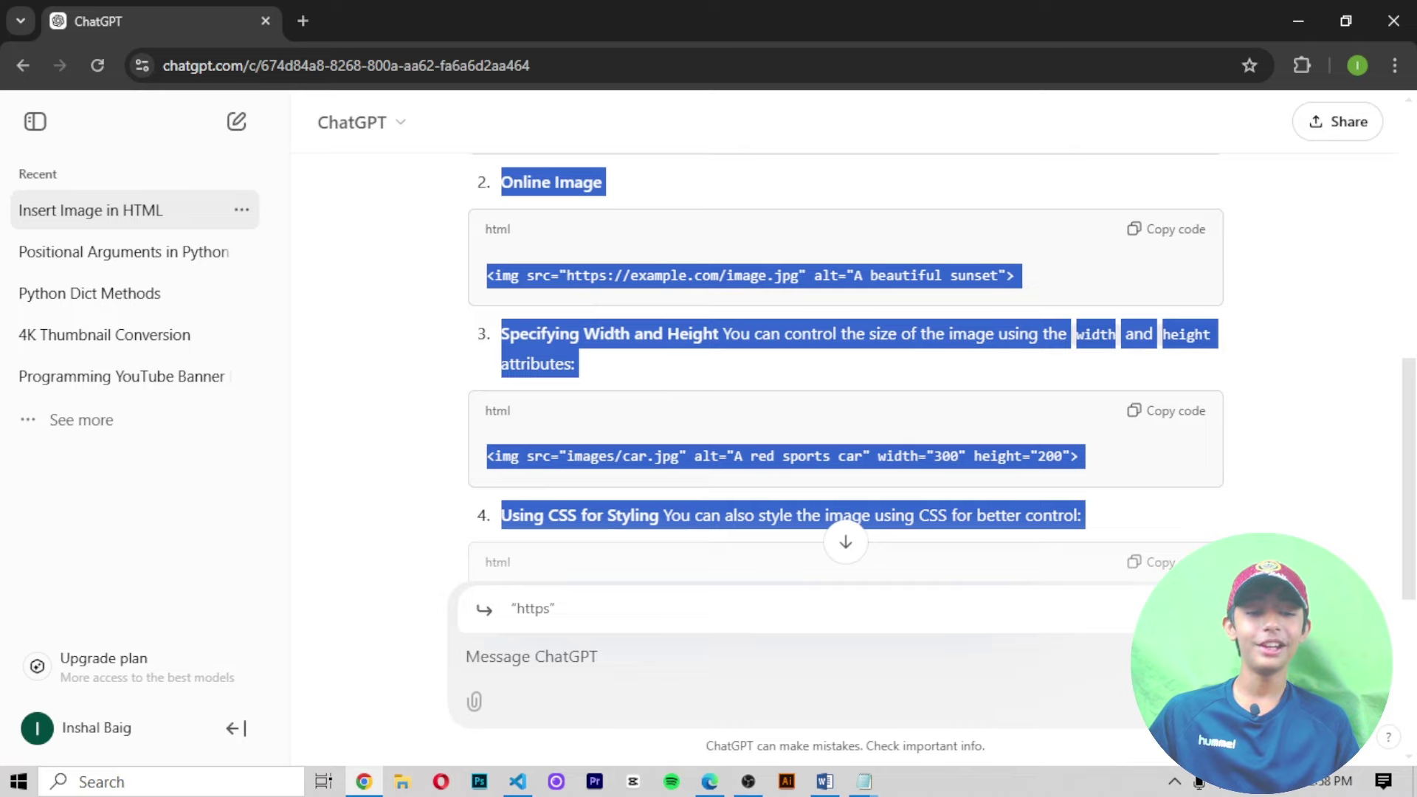
click(531, 656)
scroll(769, 463, up, 10)
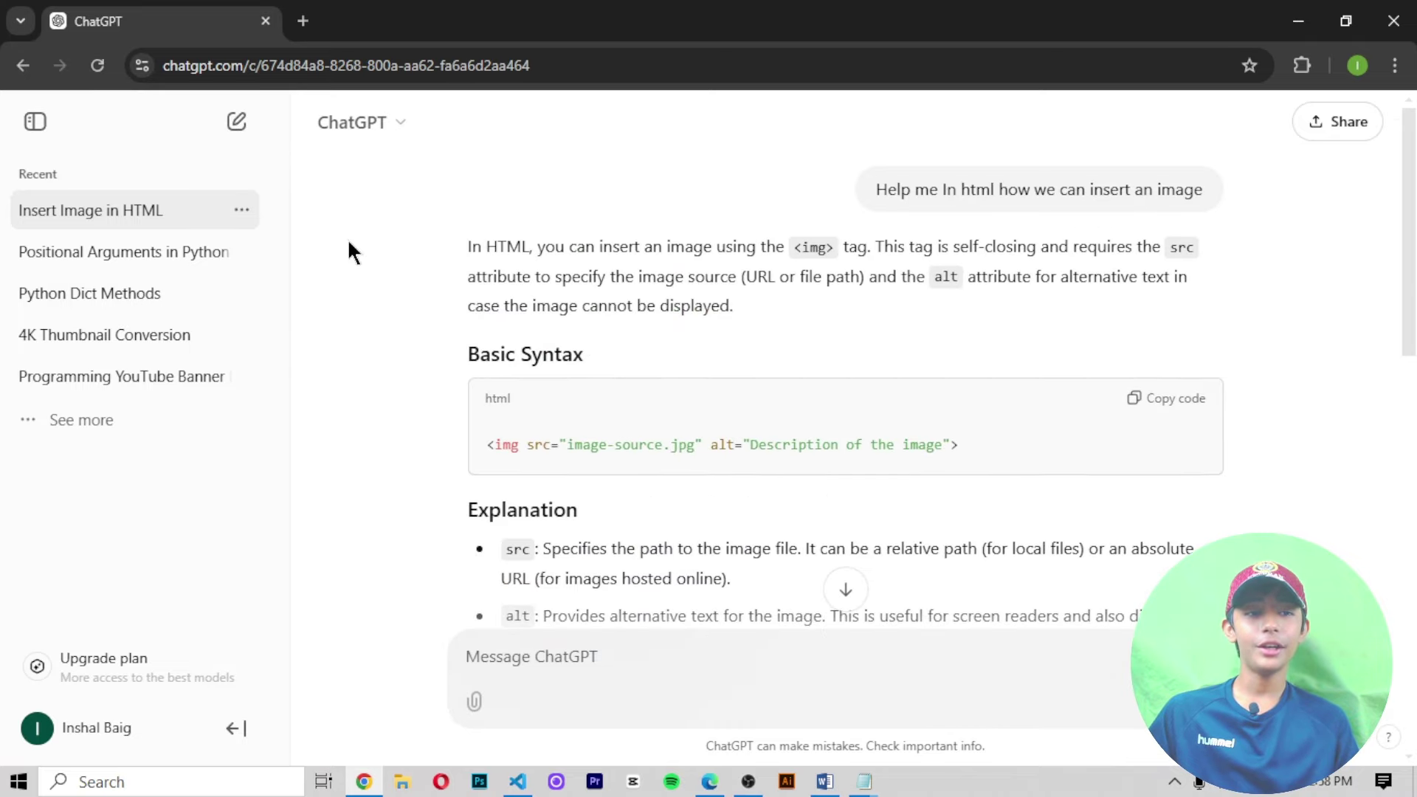
click(1290, 16)
Step: Stretch the Create your account screenshot on page 2 wider to the right
scroll(864, 310, up, 10)
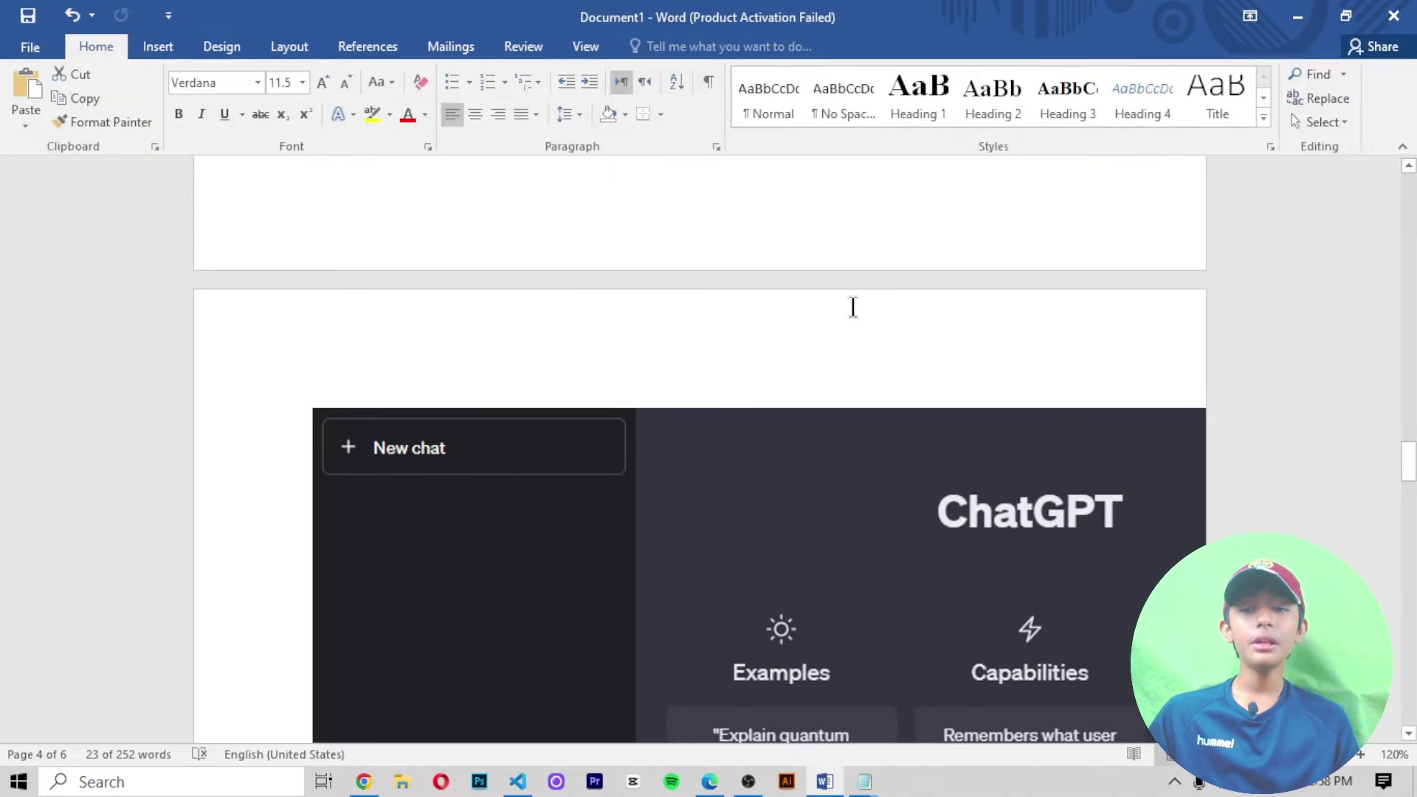
scroll(846, 309, up, 5)
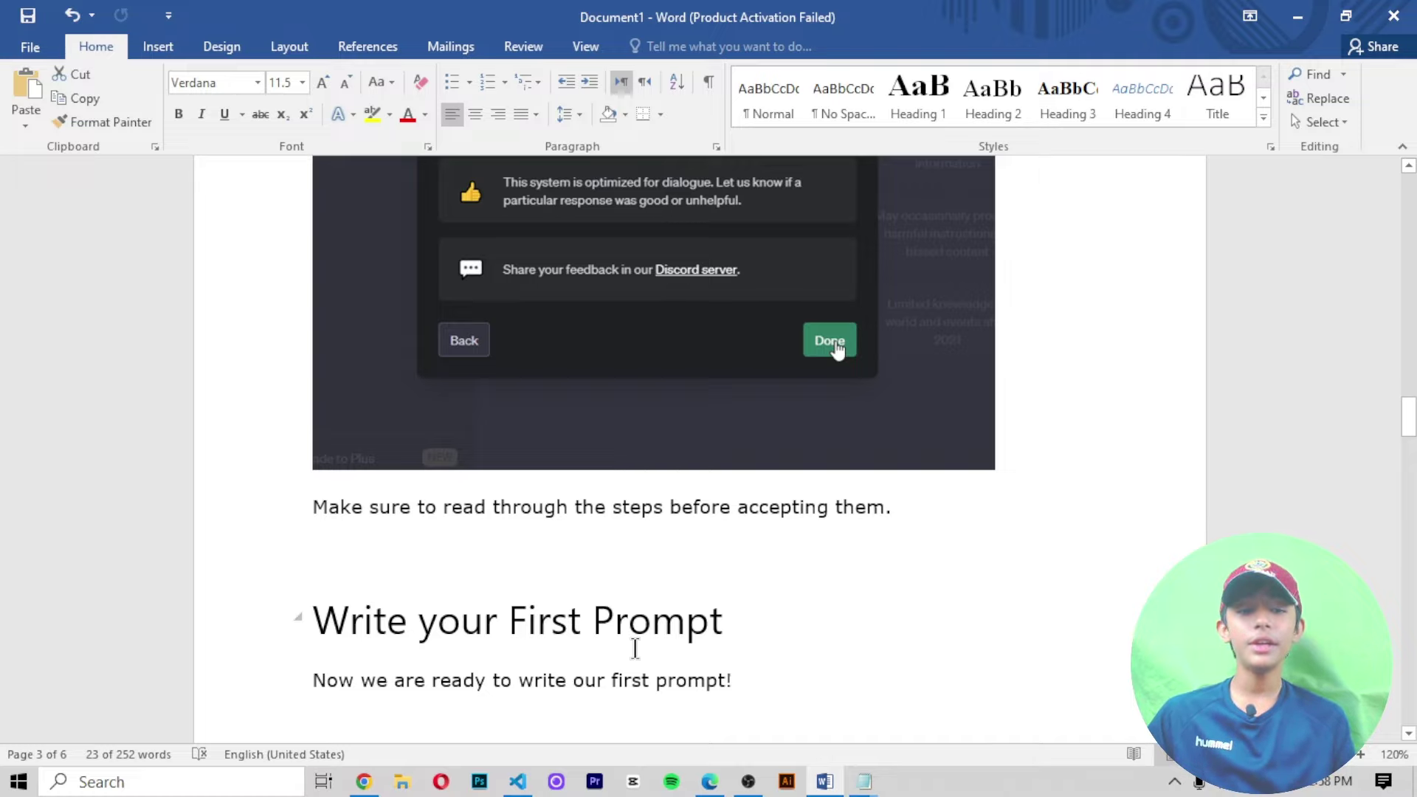
scroll(635, 648, up, 20)
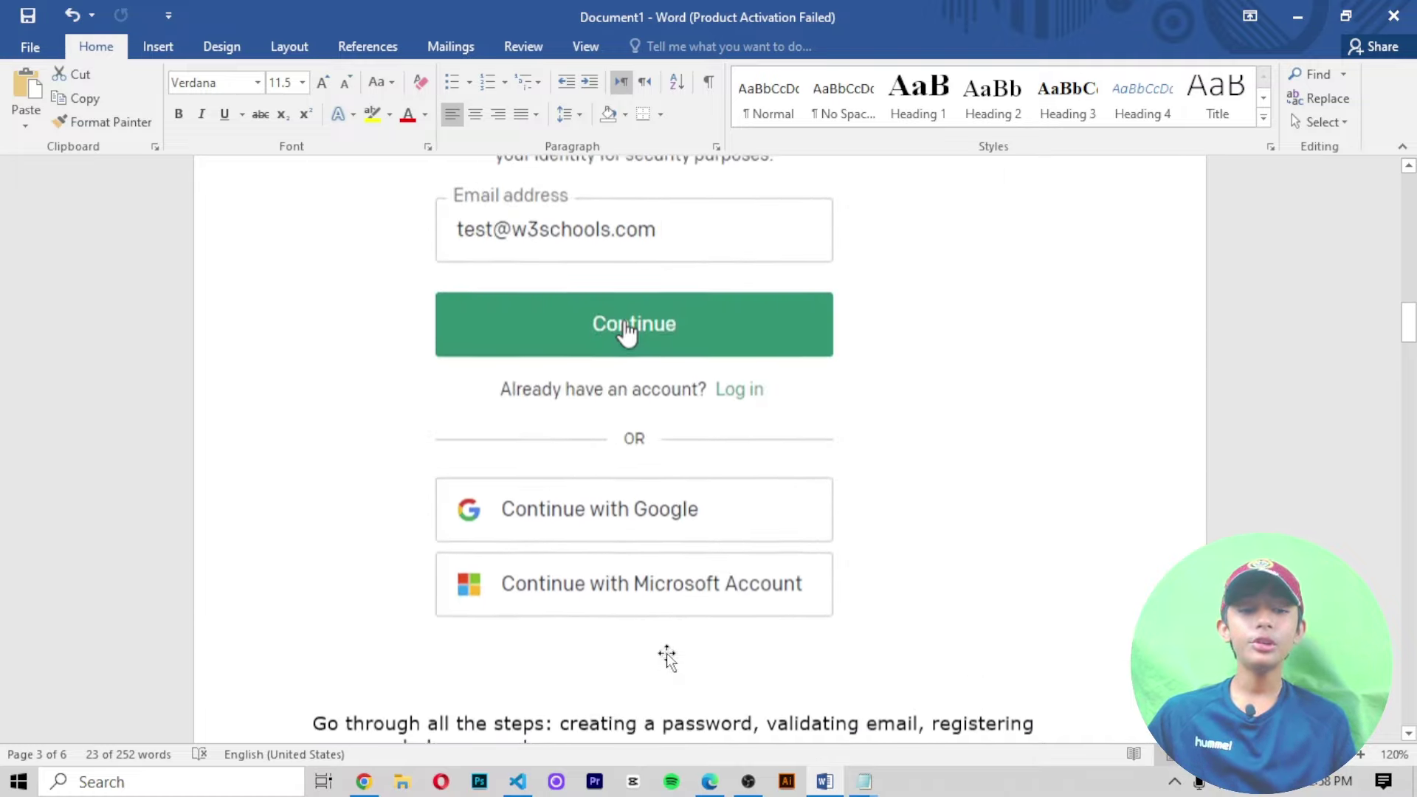
scroll(645, 646, up, 15)
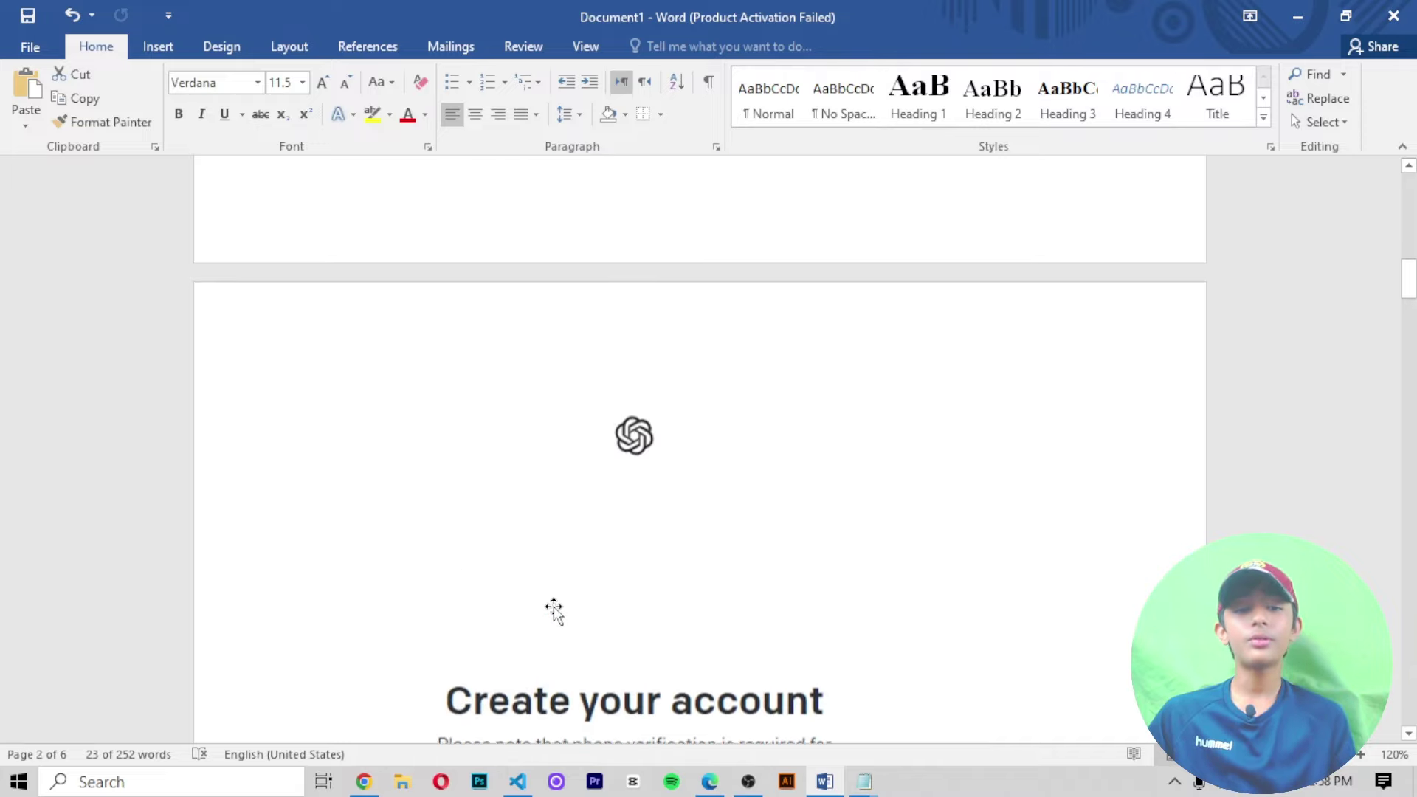
scroll(531, 607, down, 15)
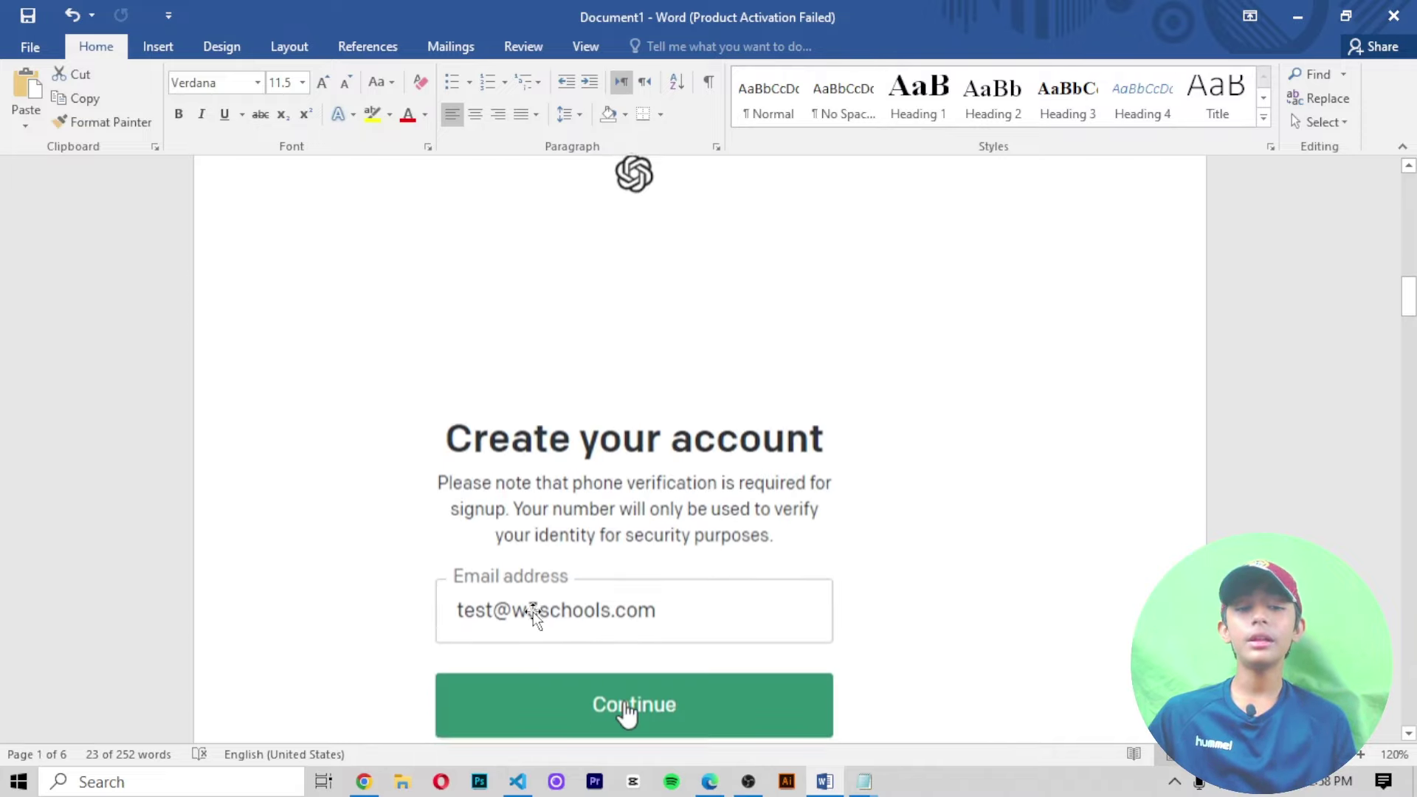
click(530, 607)
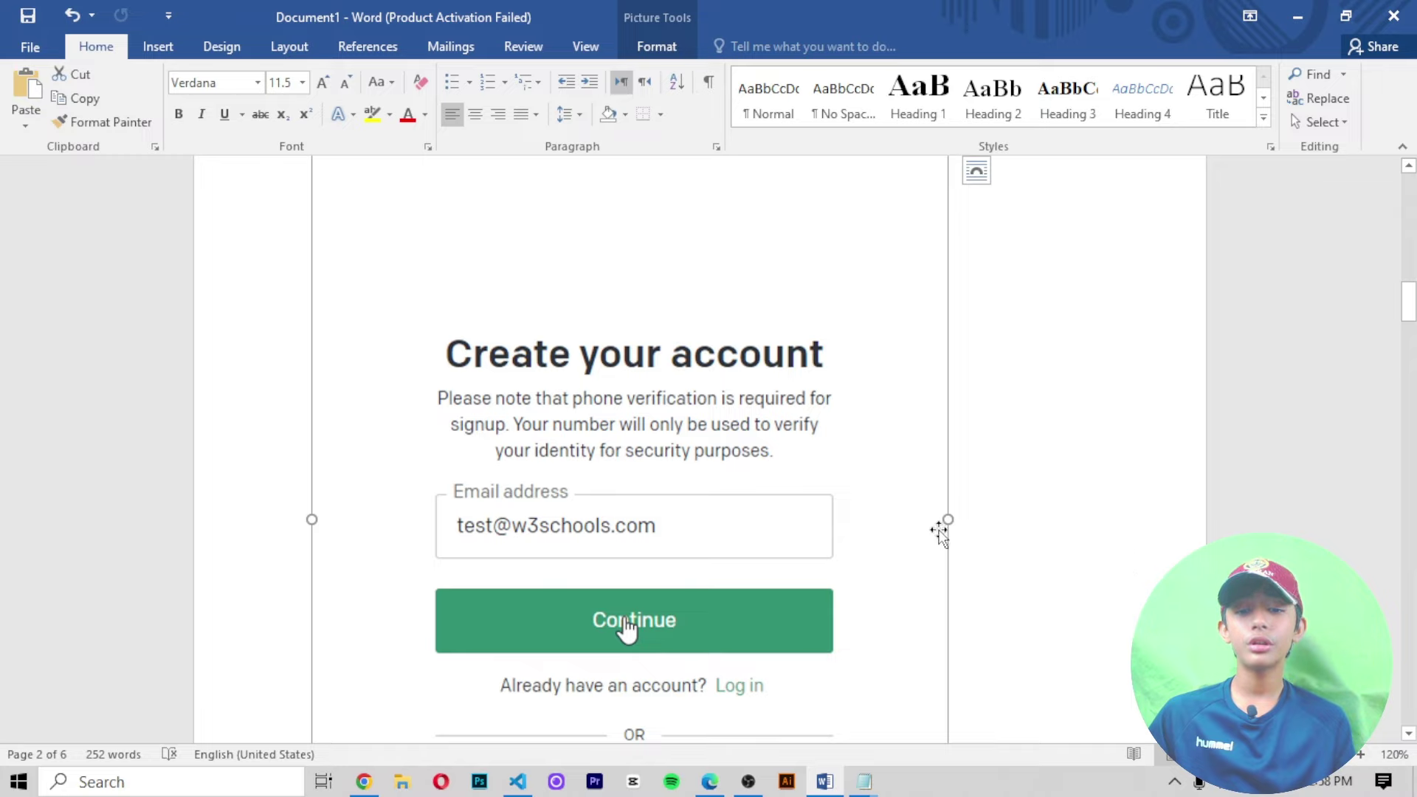
drag(950, 521, 1142, 529)
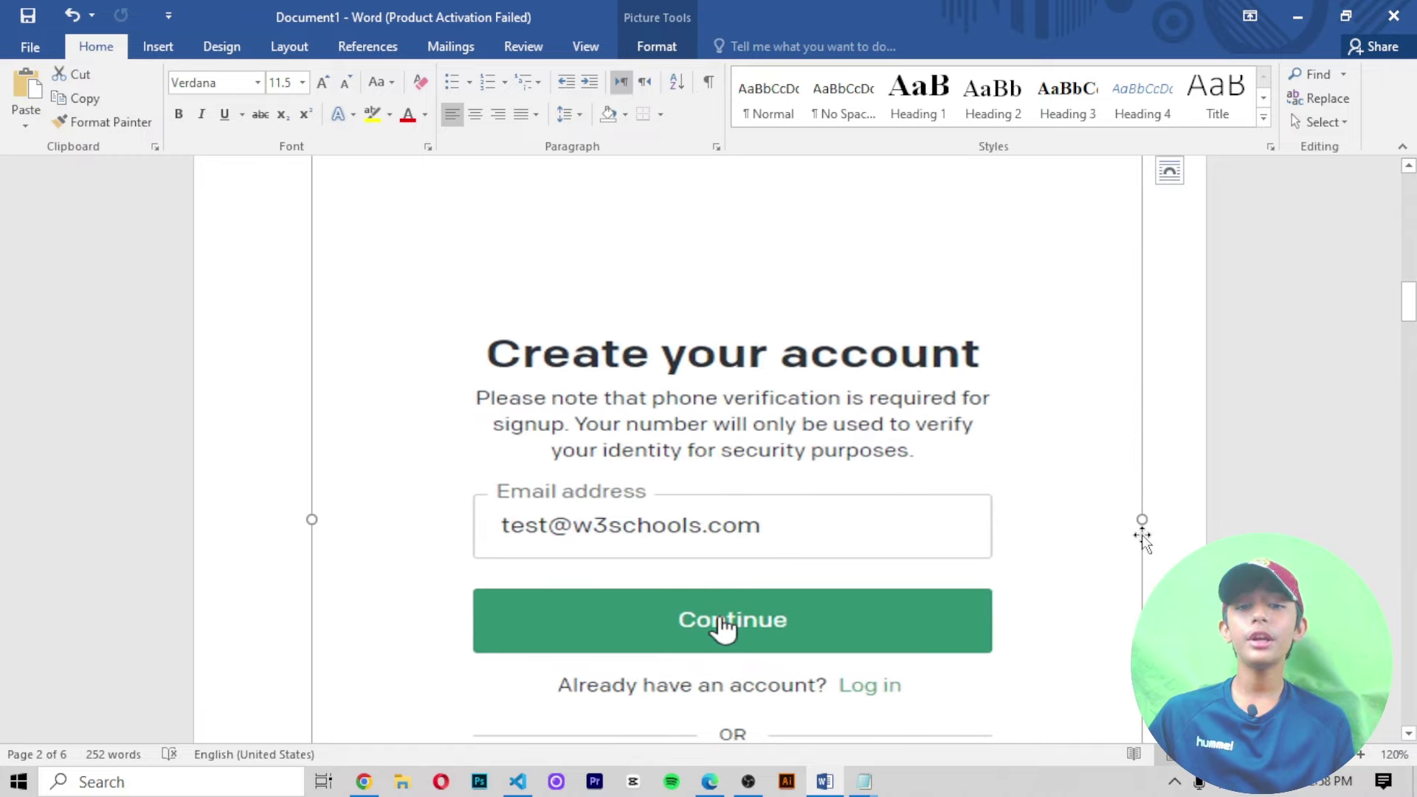
scroll(760, 380, up, 5)
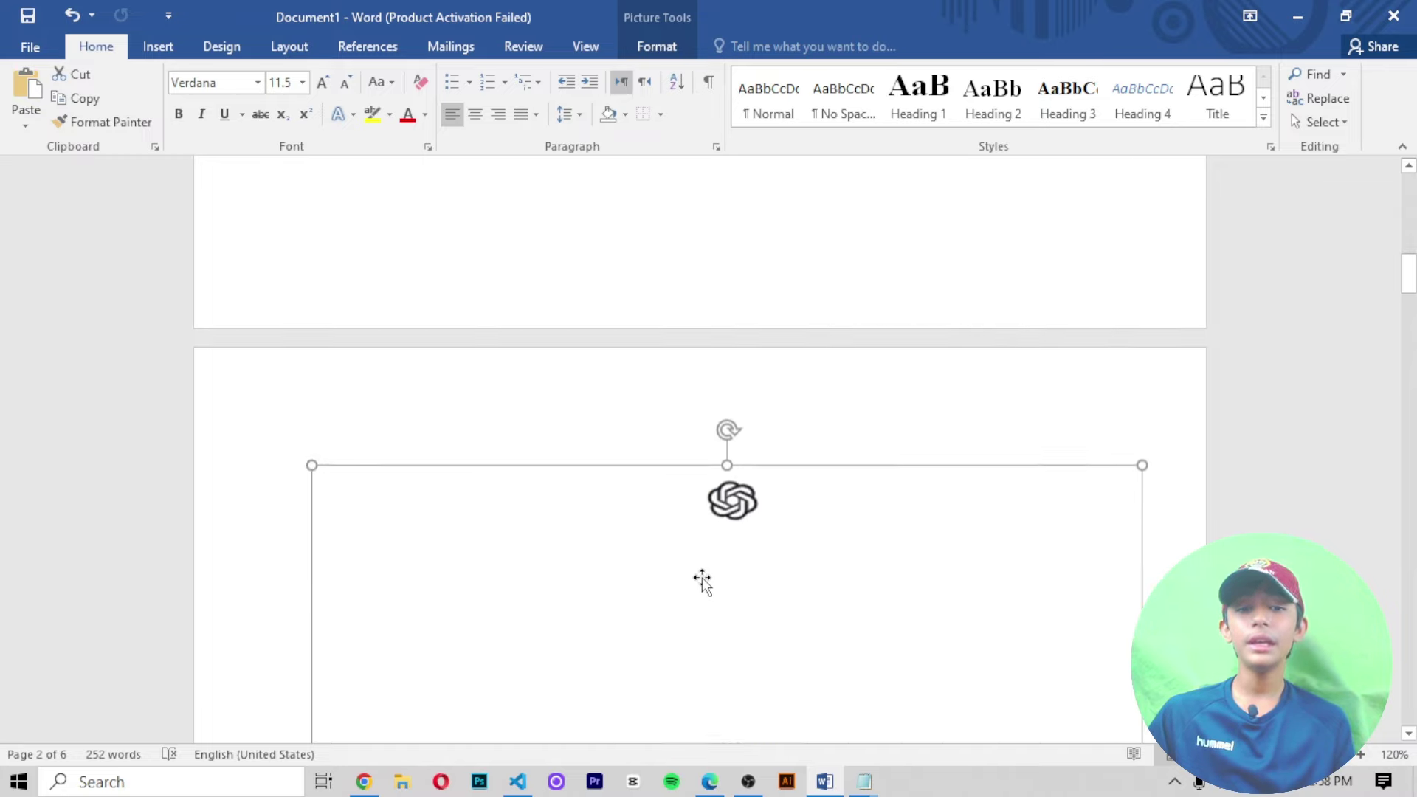
scroll(653, 584, up, 15)
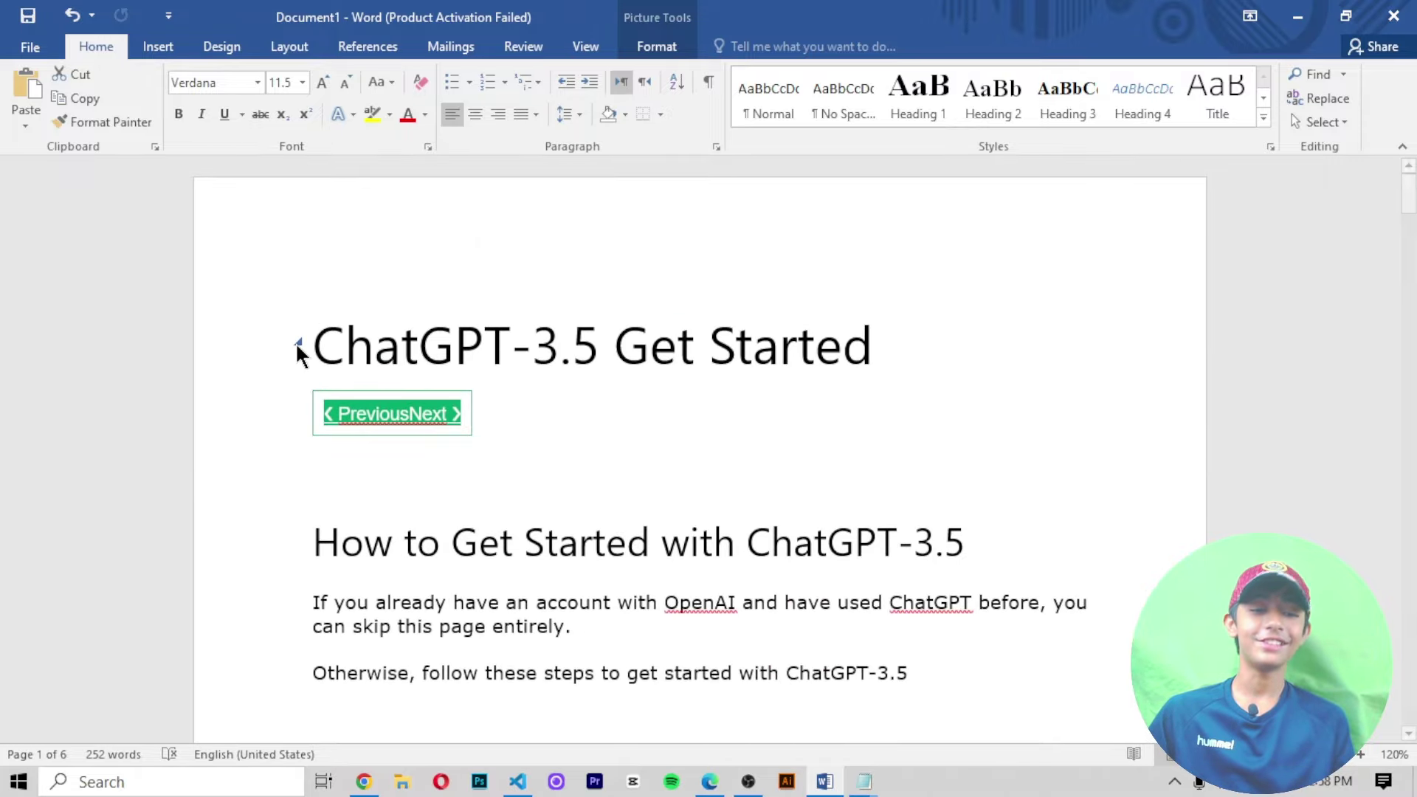
Step: Select from the ChatGPT-3.5 Get Started title to the end of the first paragraph
drag(321, 347, 580, 522)
scroll(475, 474, down, 2)
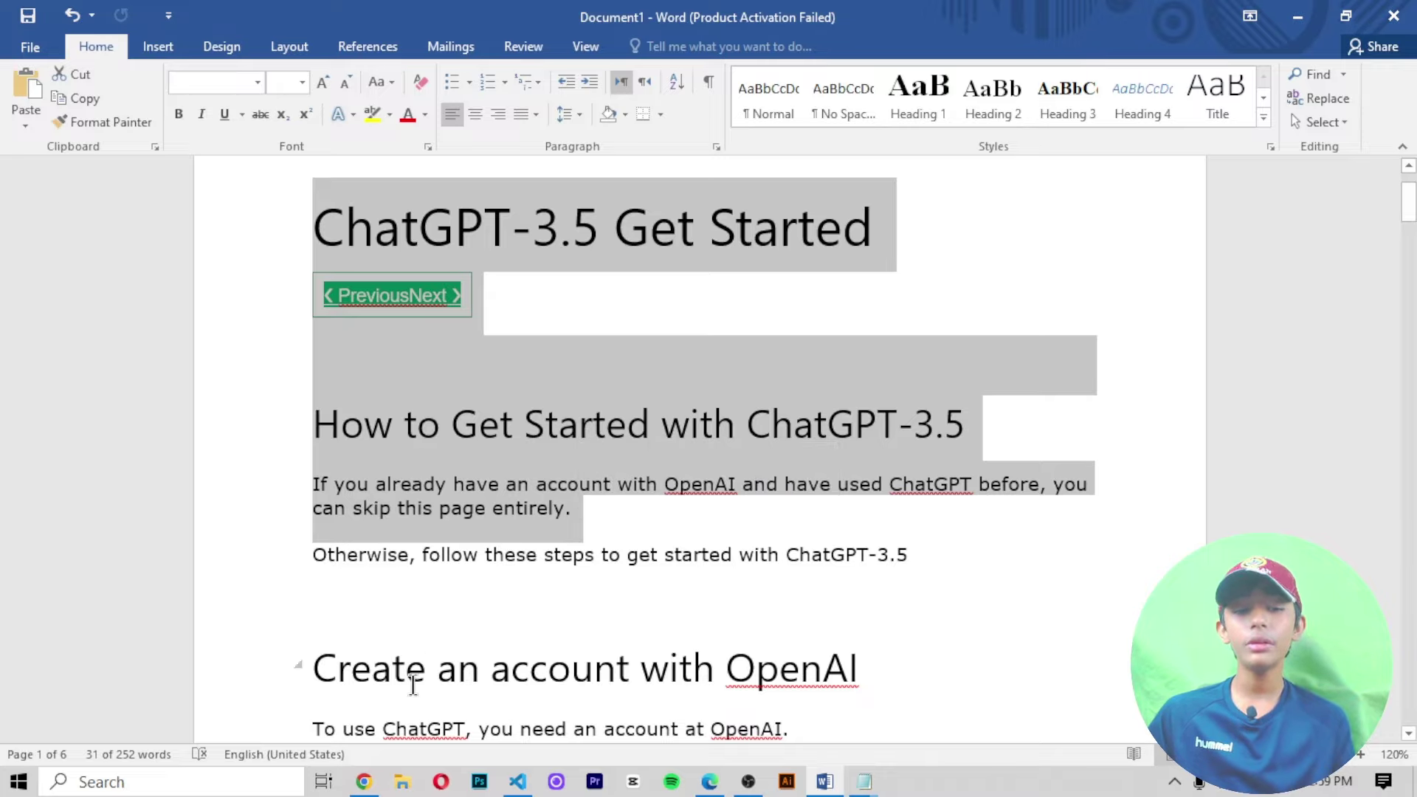
Step: In a new Chrome tab, search Google for 'chatgpt 3.5'
click(364, 782)
key(ctrl+t)
text(c)
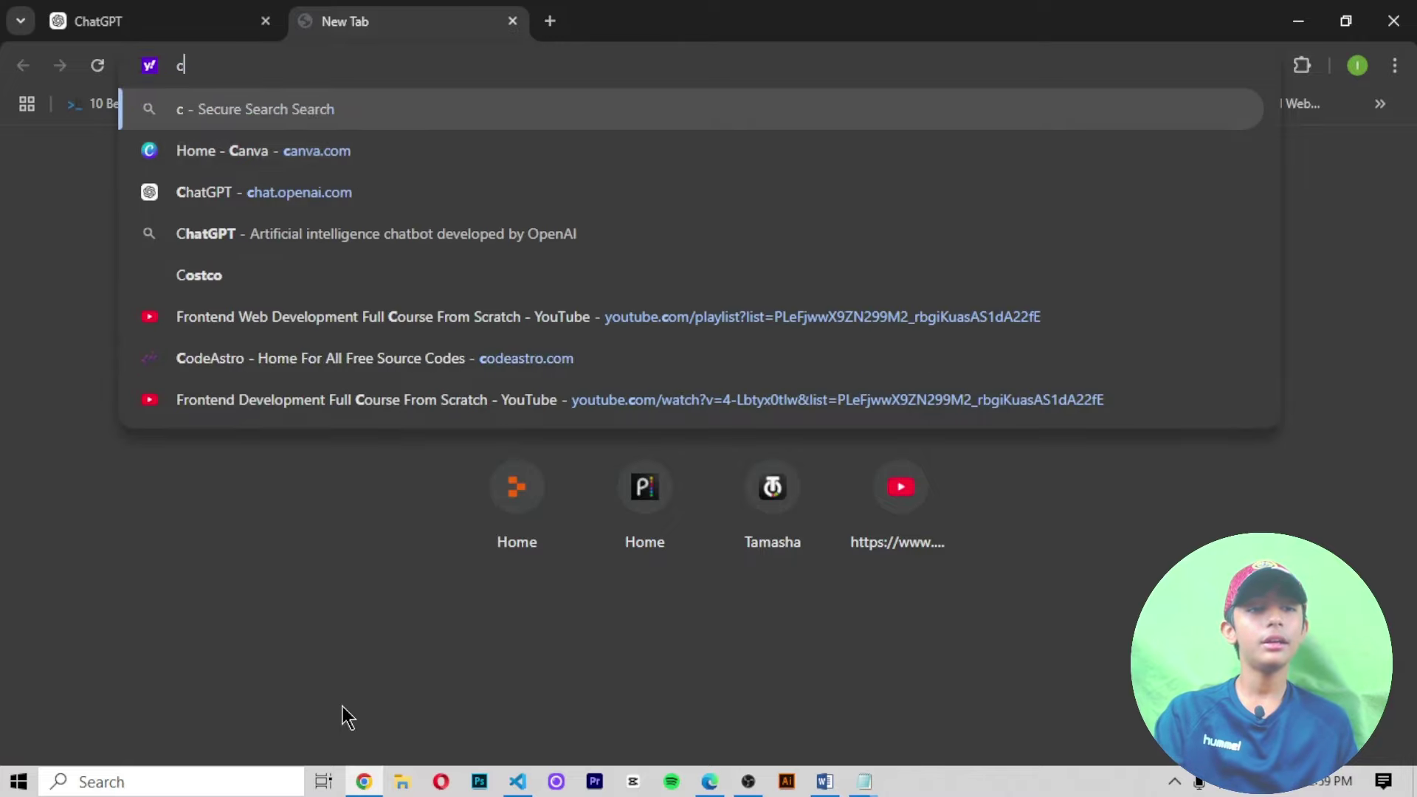
key(BackSpace)
text(g)
key(Return)
text(chatgpt 3.5)
key(Return)
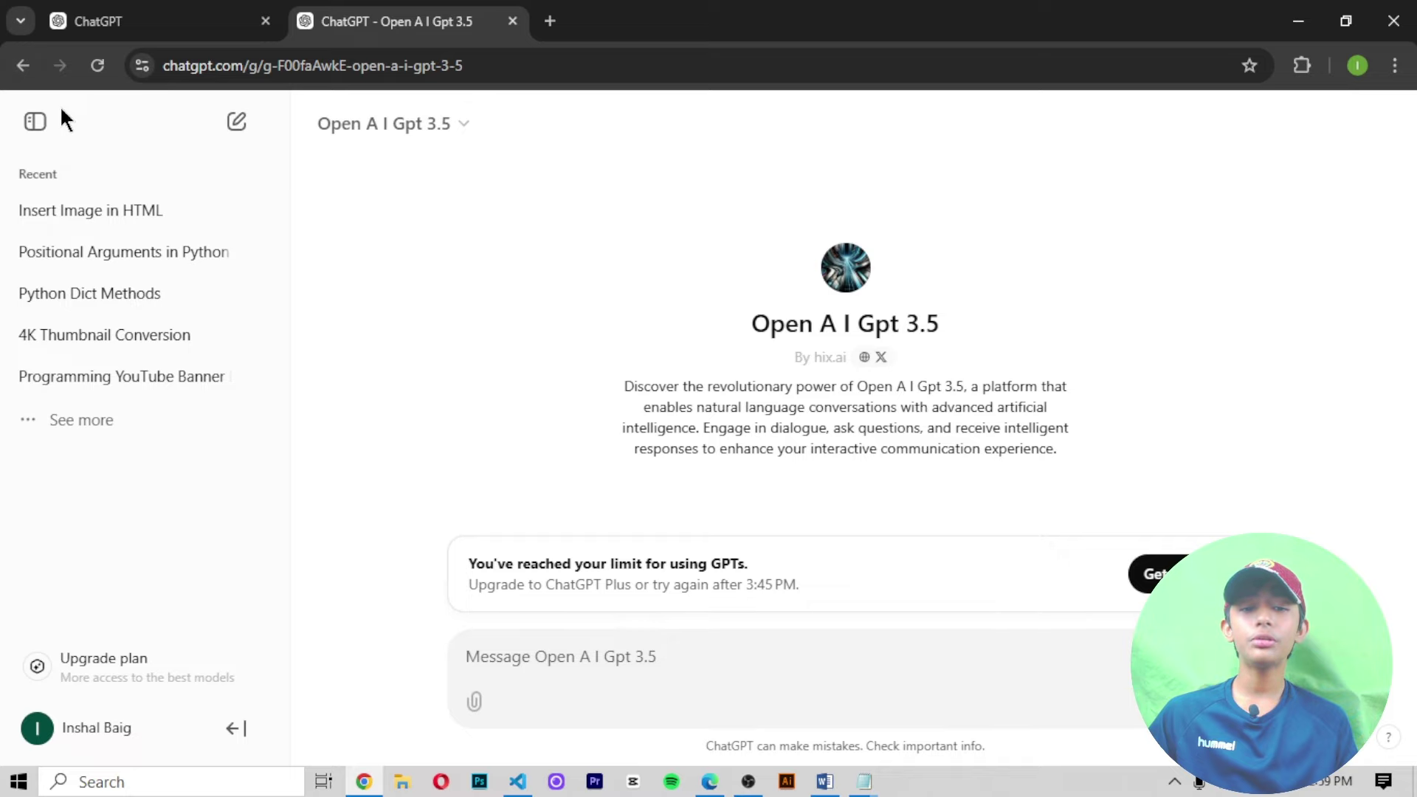
Step: Back out of the OpenAI result page to the results and return to the ChatGPT chat tab
click(19, 65)
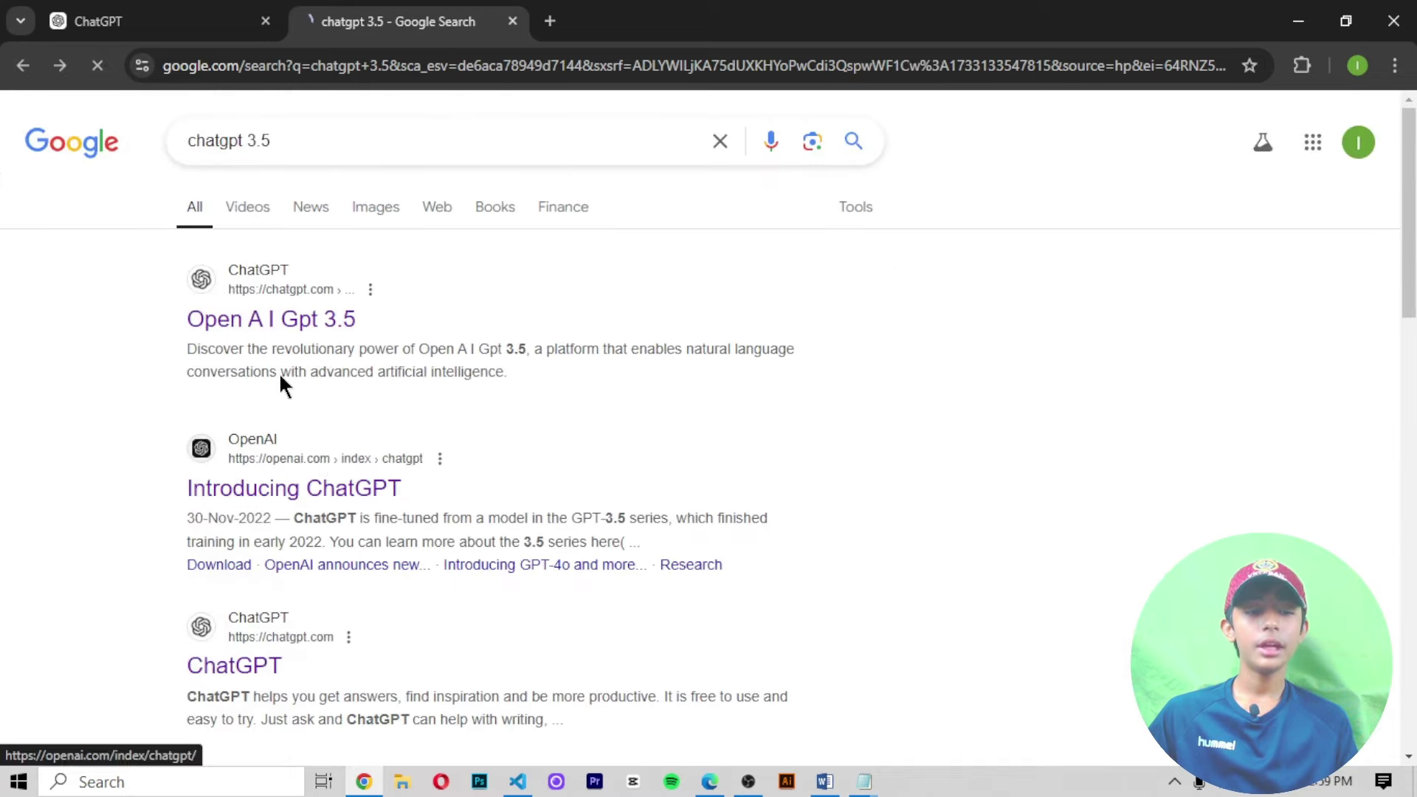
click(21, 65)
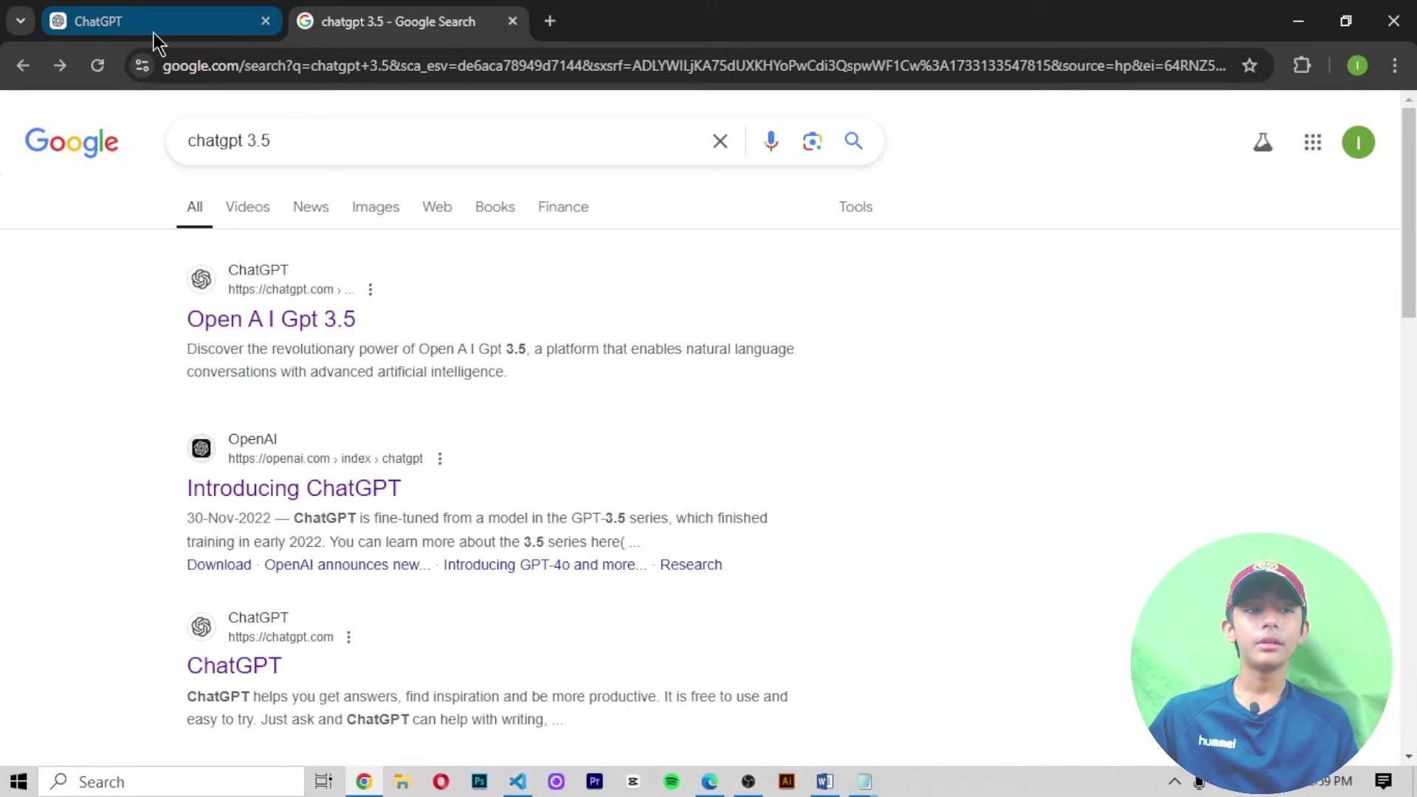
click(156, 22)
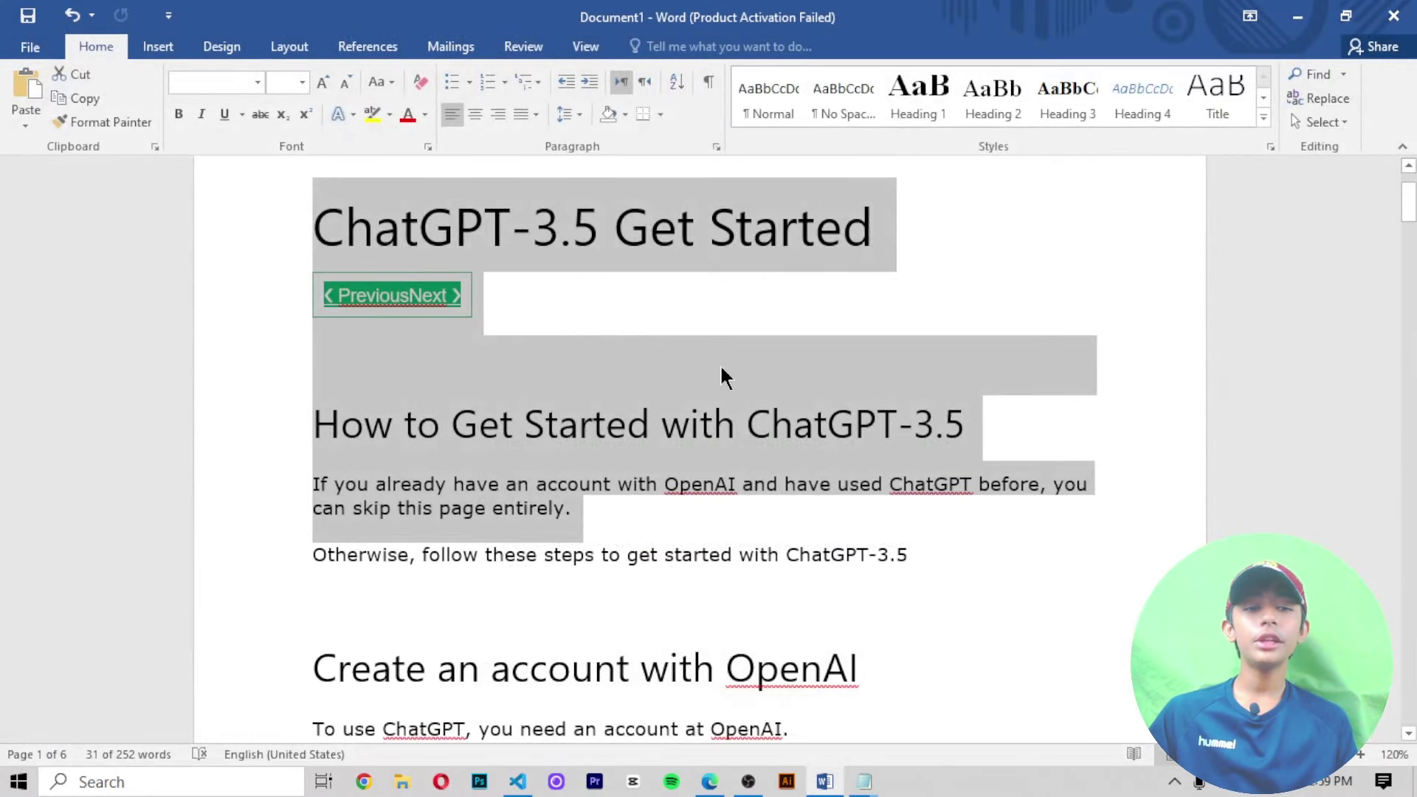
scroll(635, 349, up, 3)
scroll(635, 337, down, 3)
ctrl+scroll(636, 337, up, 5)
ctrl+scroll(618, 325, down, 3)
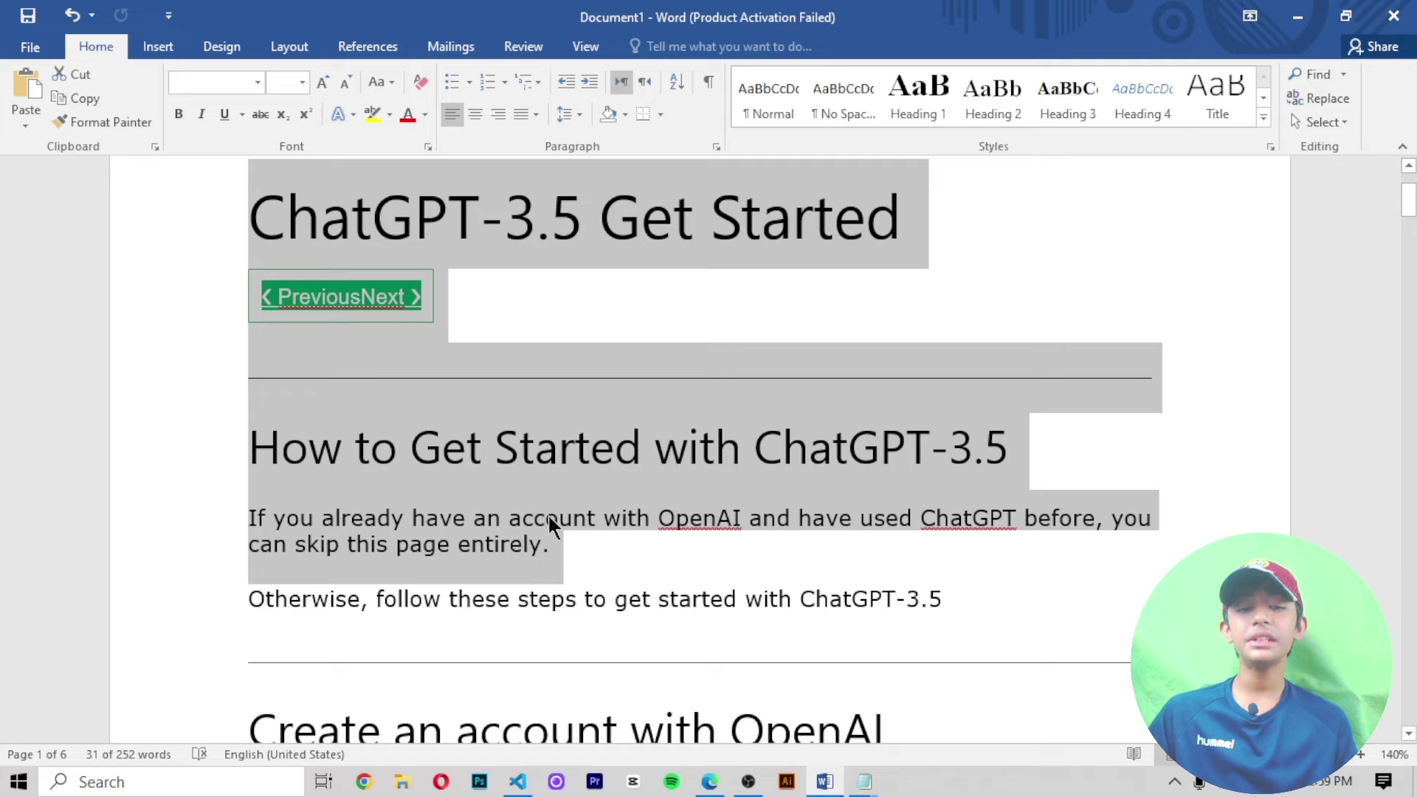
click(625, 599)
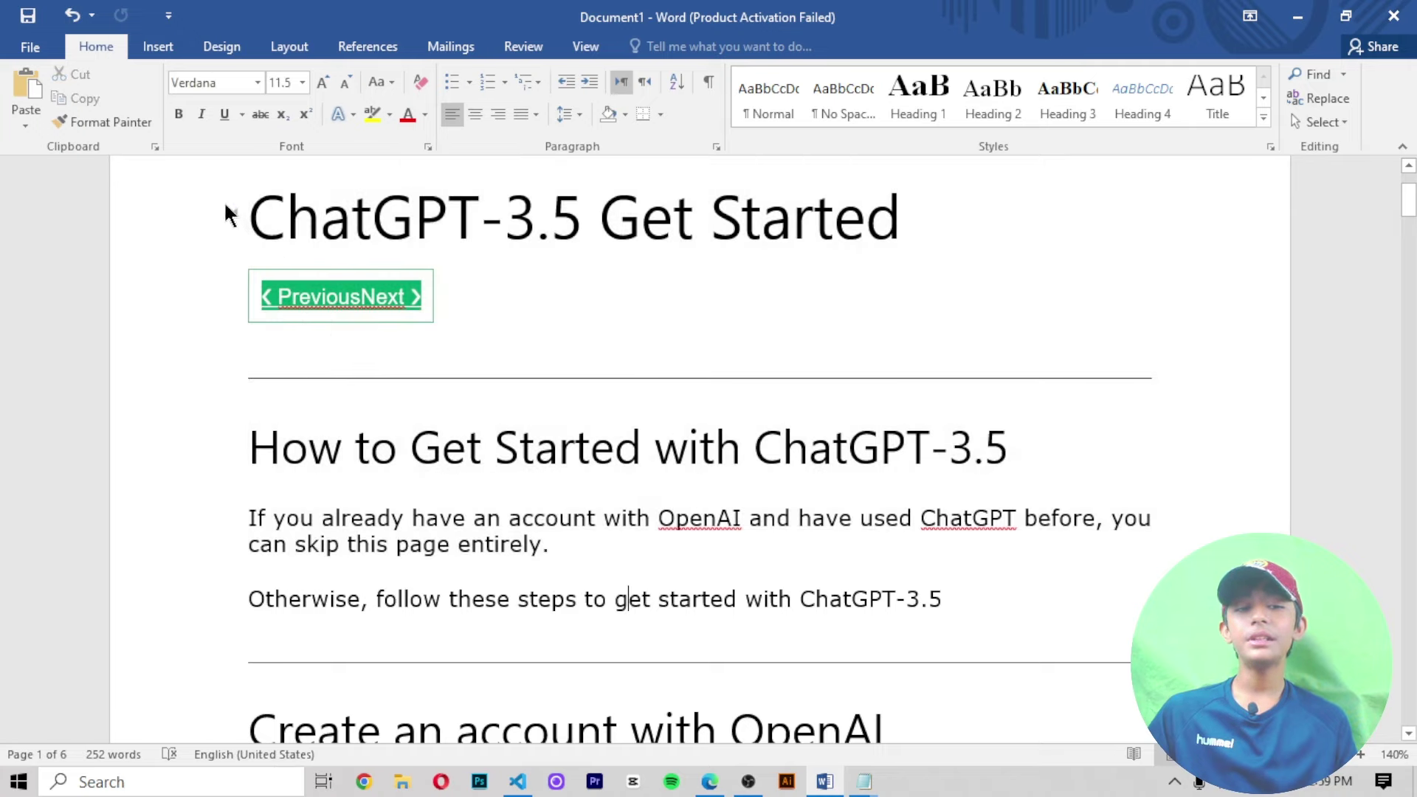
drag(242, 214, 959, 465)
scroll(433, 369, down, 1)
scroll(452, 401, up, 1)
scroll(579, 463, down, 2)
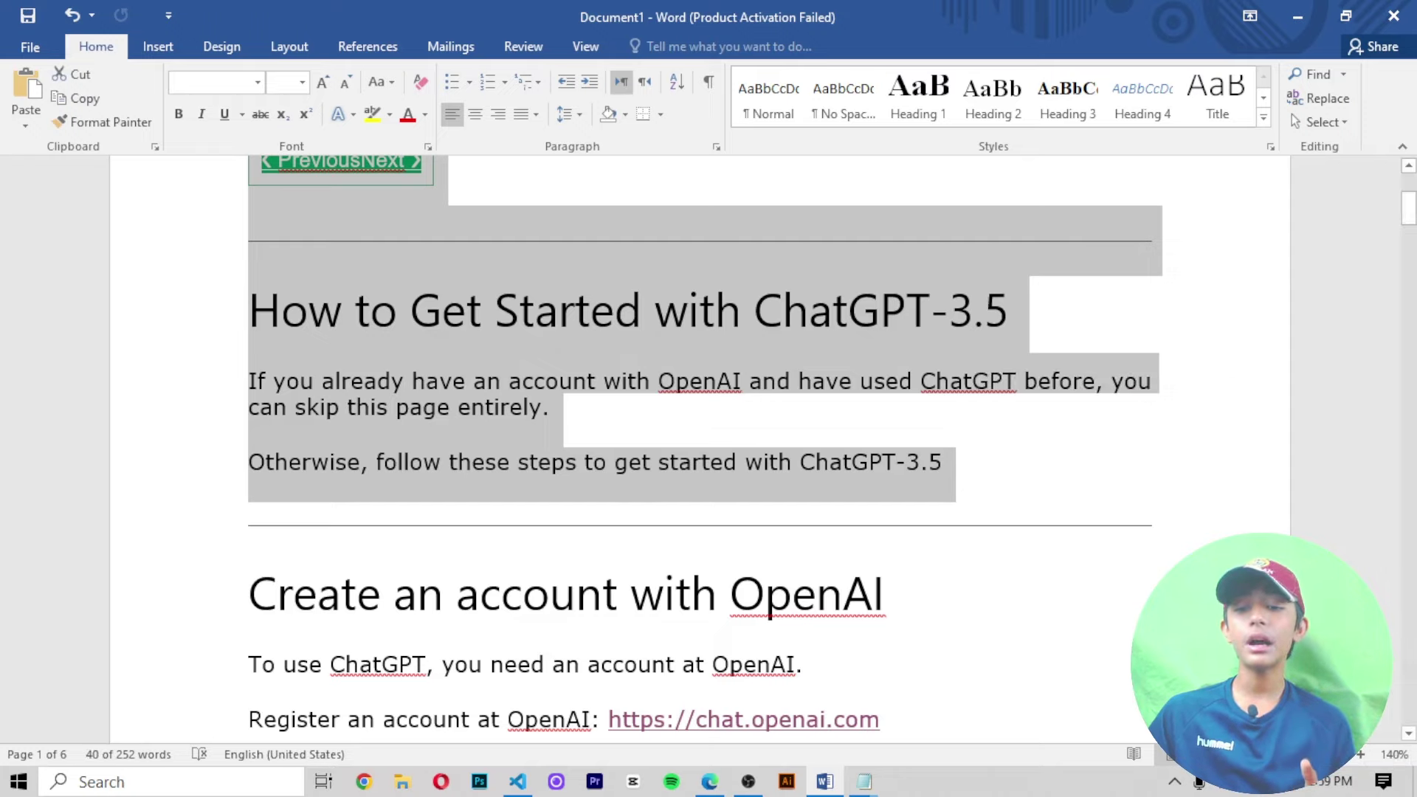
scroll(705, 432, up, 3)
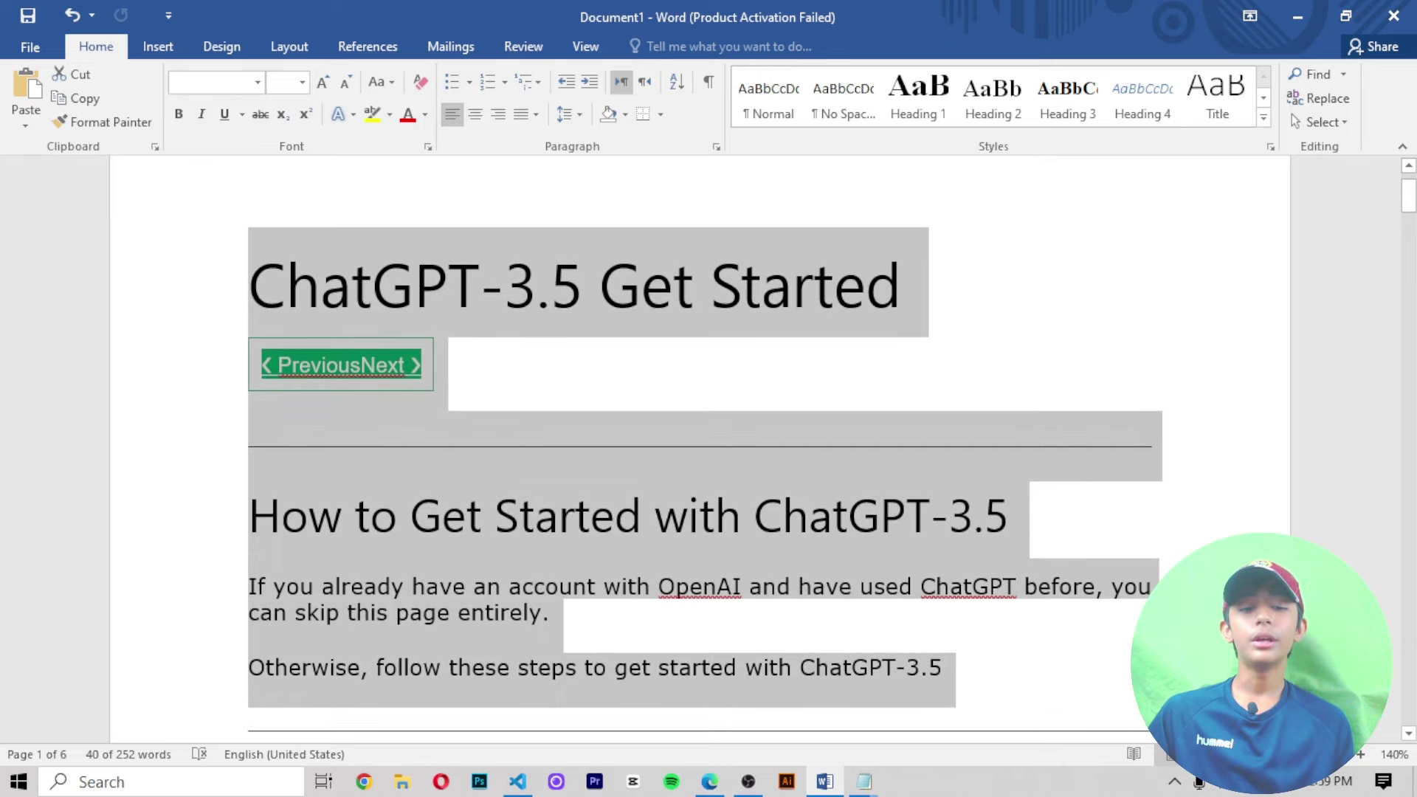
scroll(705, 442, down, 1)
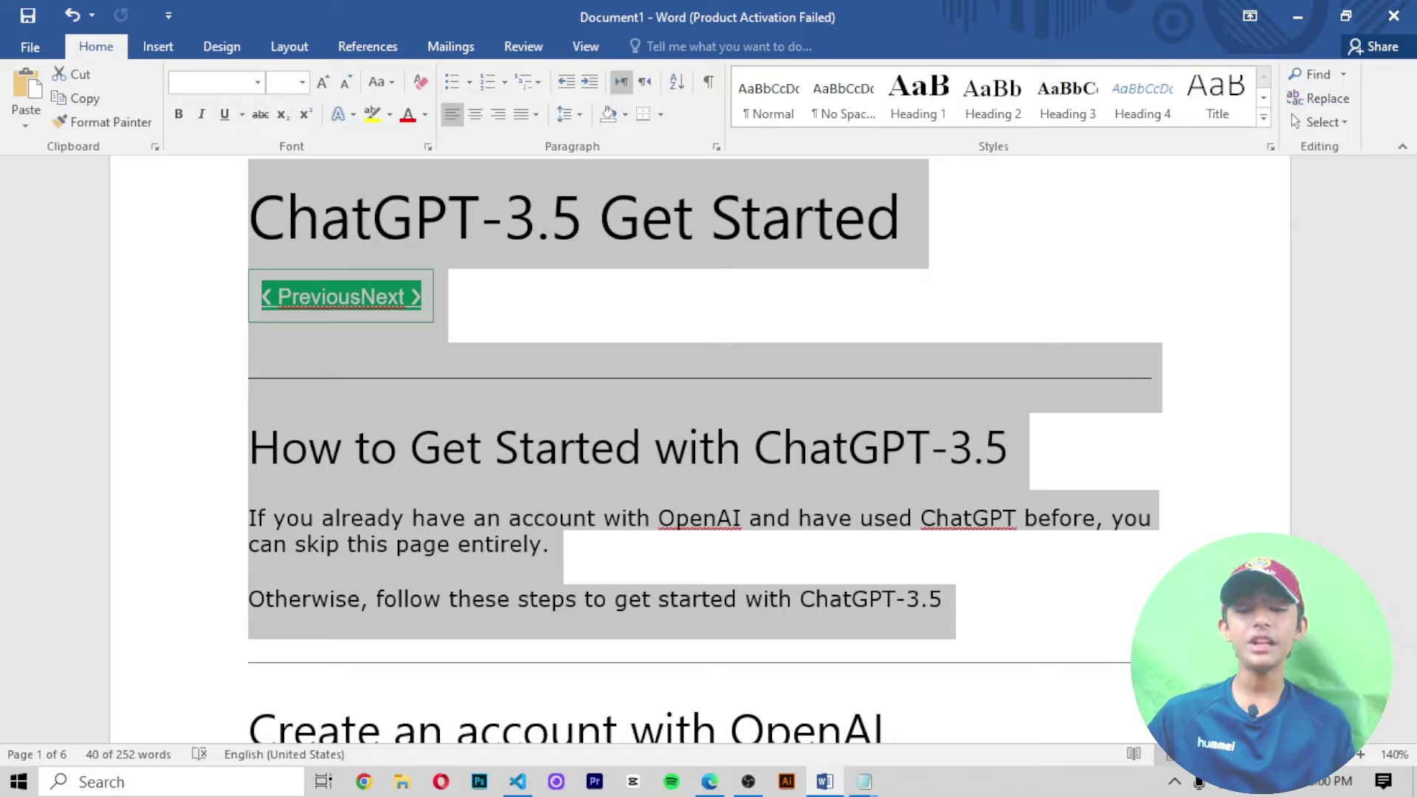
click(1332, 781)
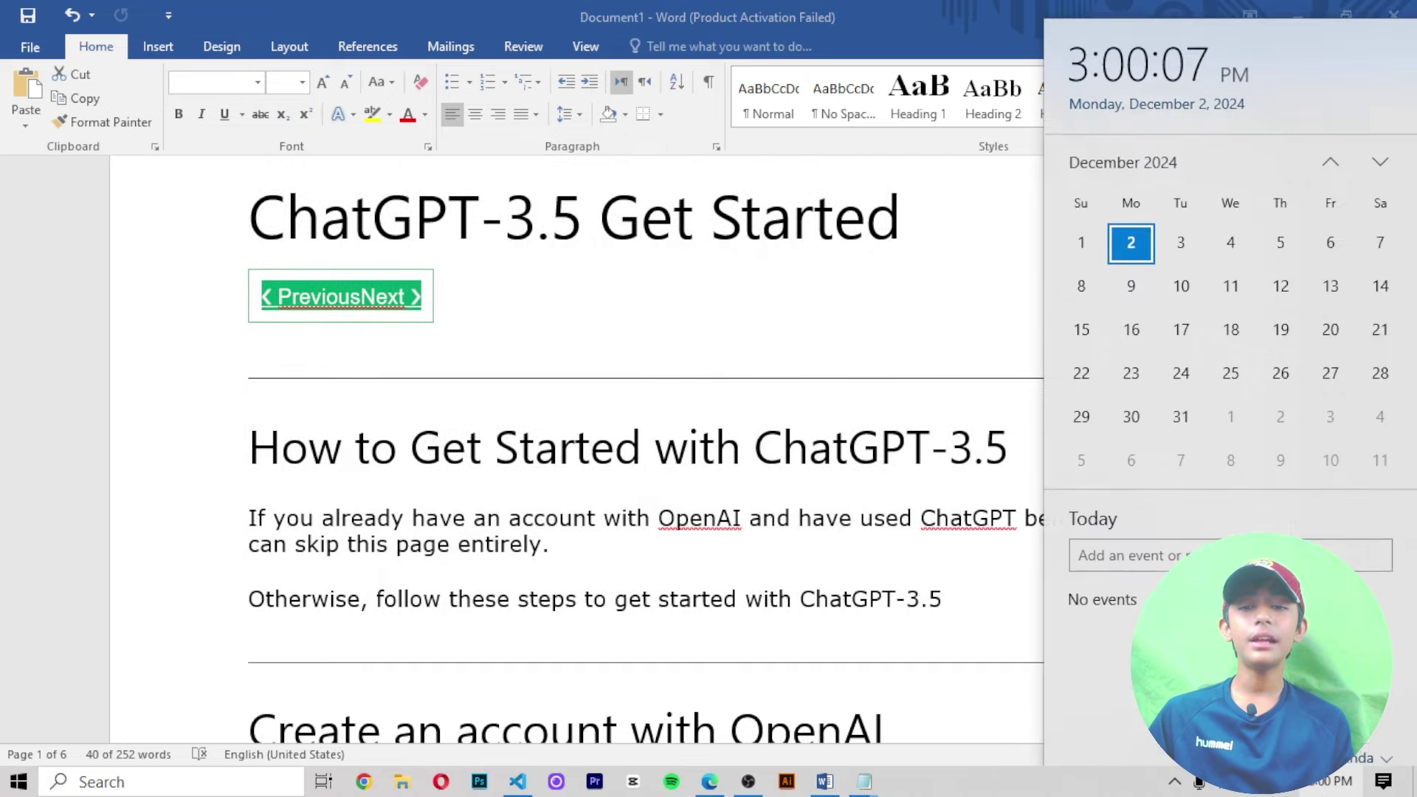
click(1333, 781)
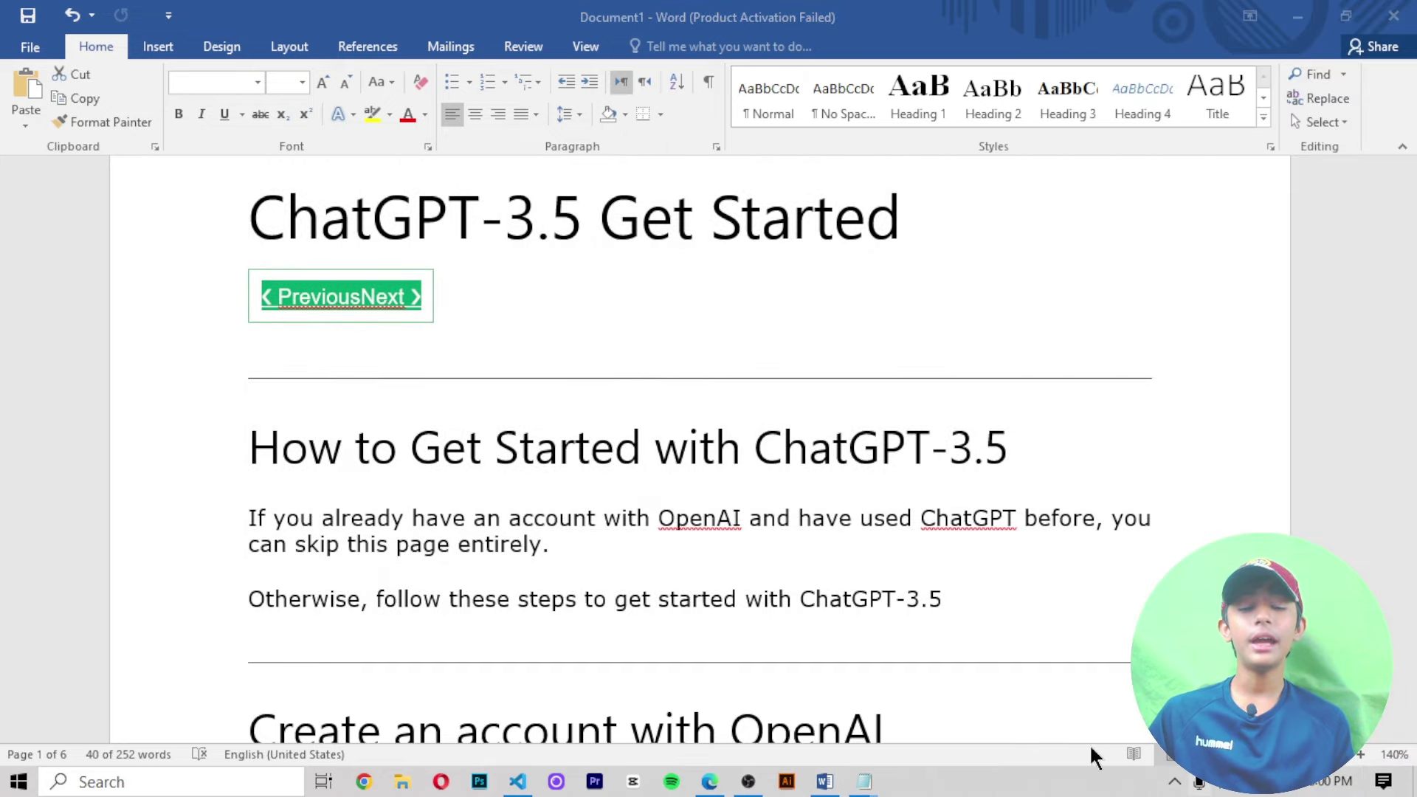